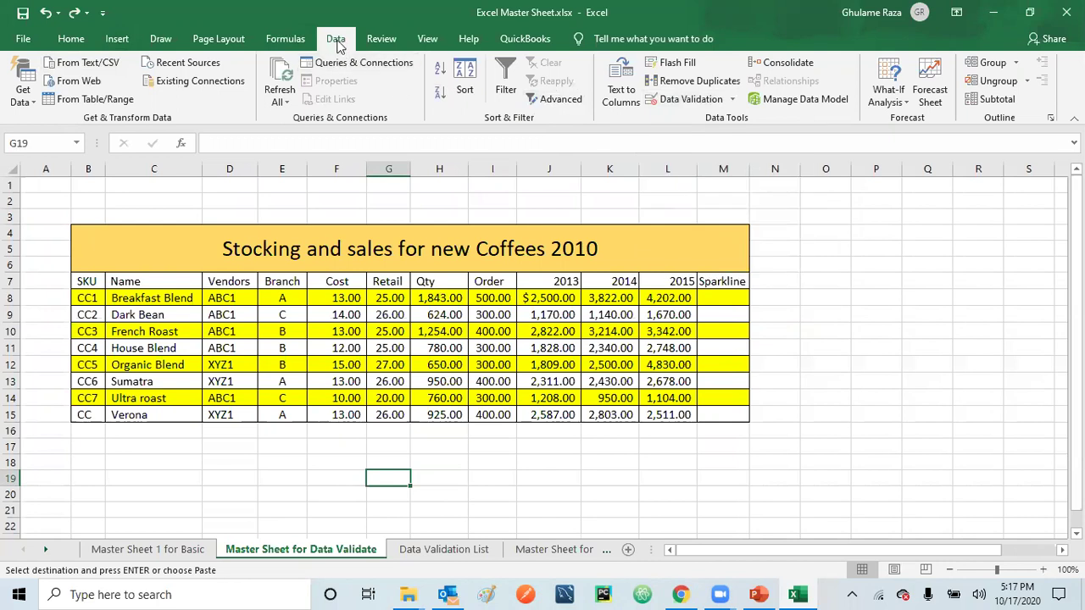
pyautogui.click(734, 99)
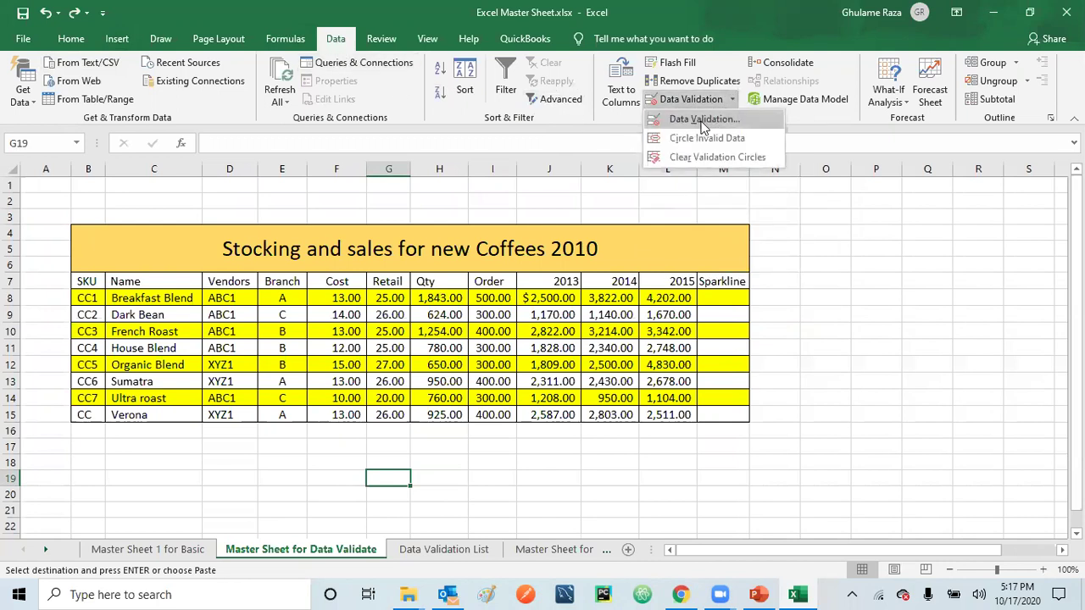
pyautogui.click(295, 484)
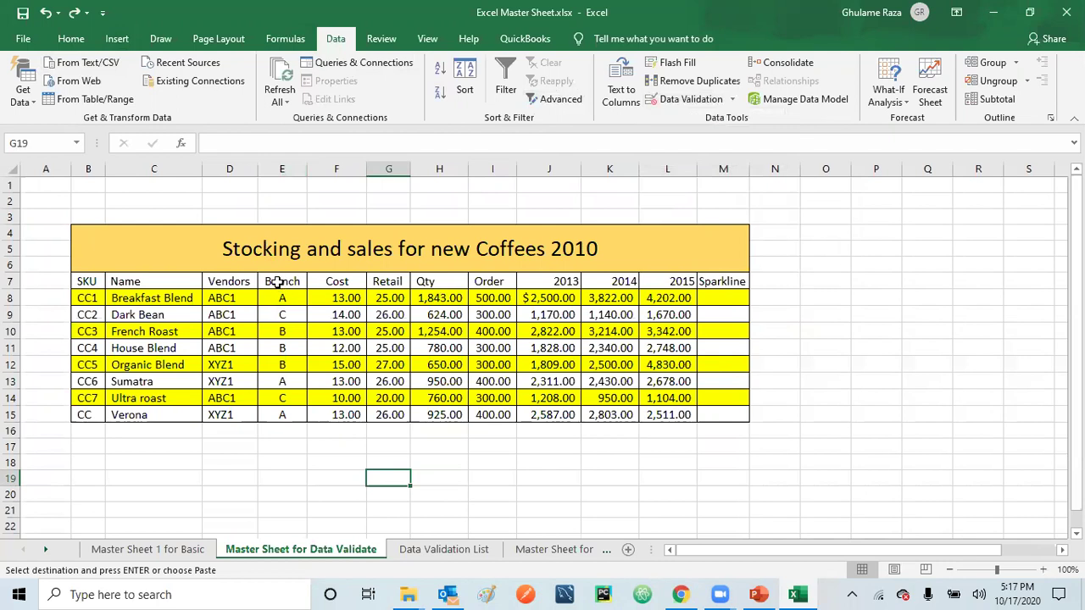
# Insert a new column before the Branch column and enter the heading Cities in cell E7.
pyautogui.click(276, 165)
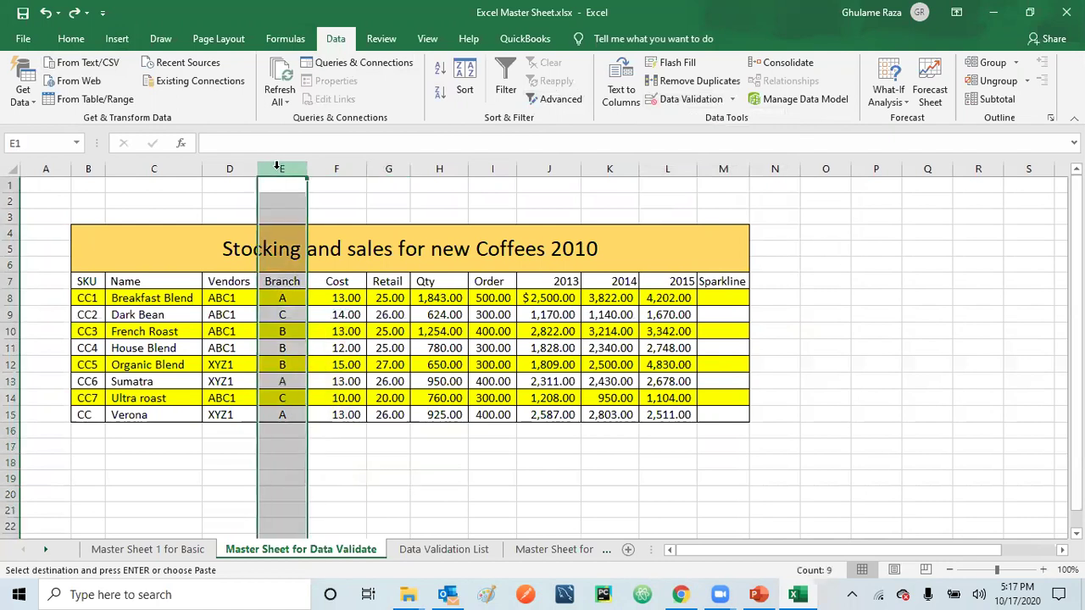
pyautogui.rightClick(277, 166)
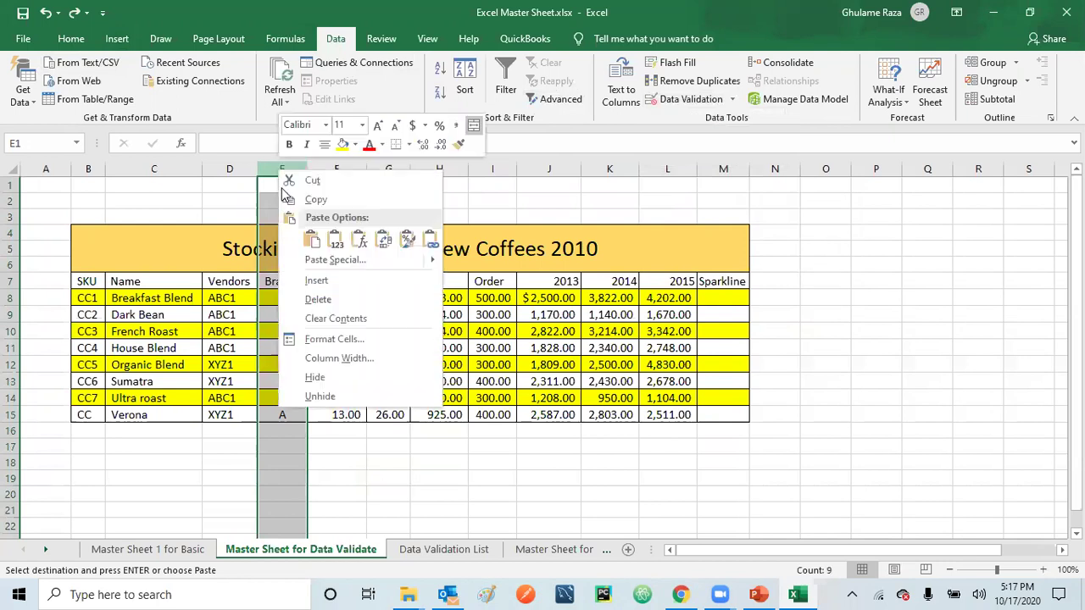
pyautogui.click(305, 287)
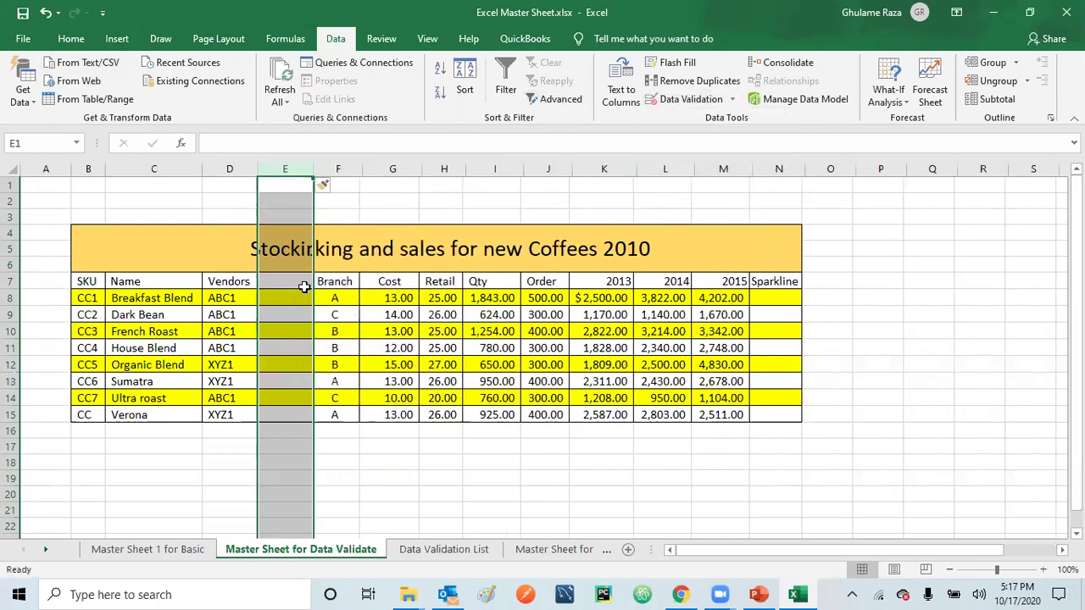
pyautogui.click(298, 286)
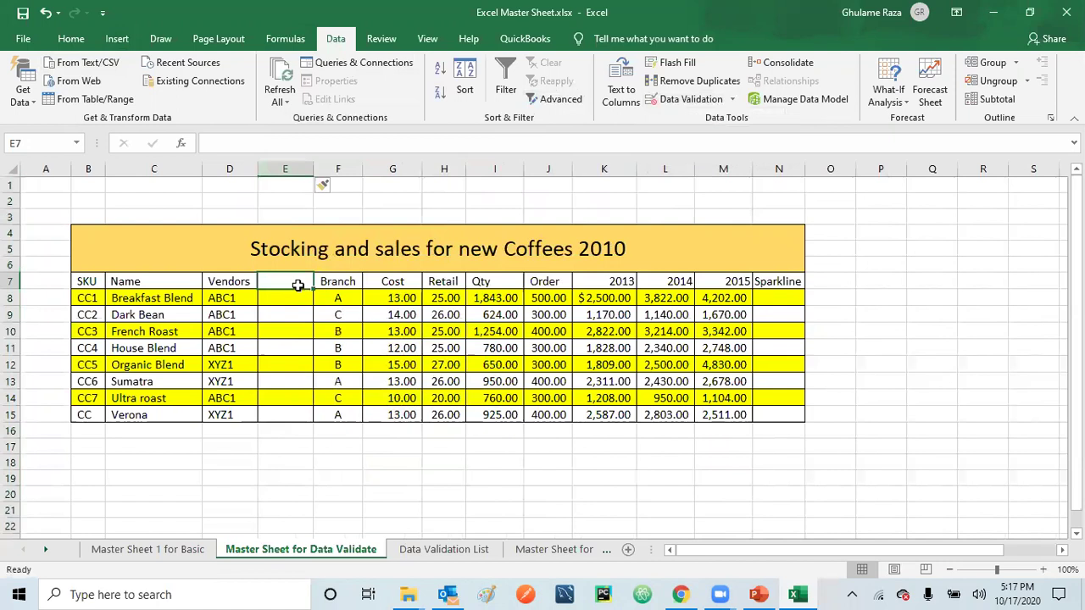
pyautogui.write('Cities')
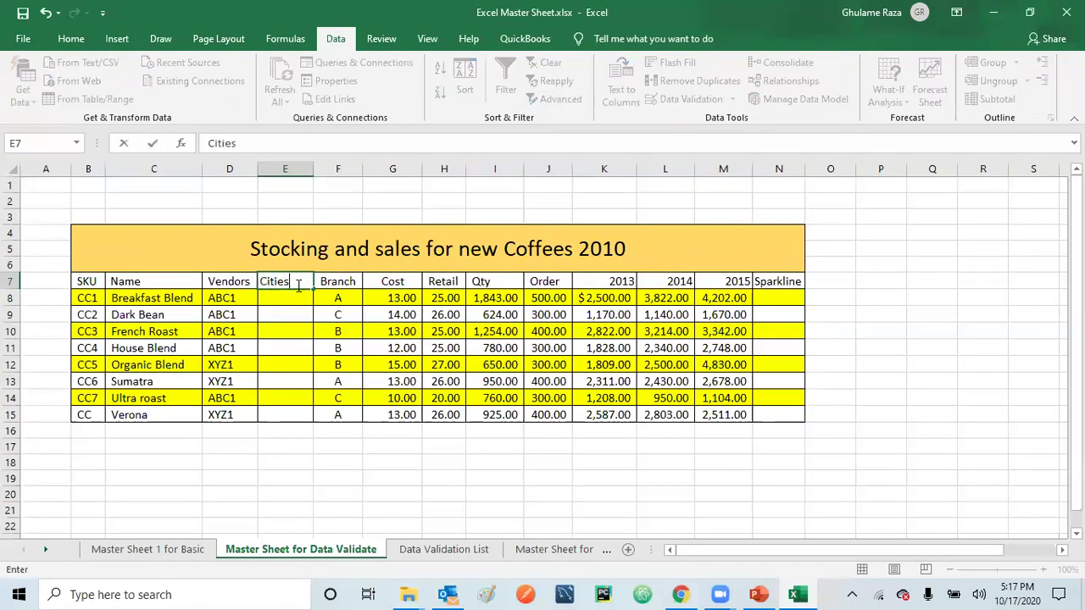
pyautogui.press('Return')
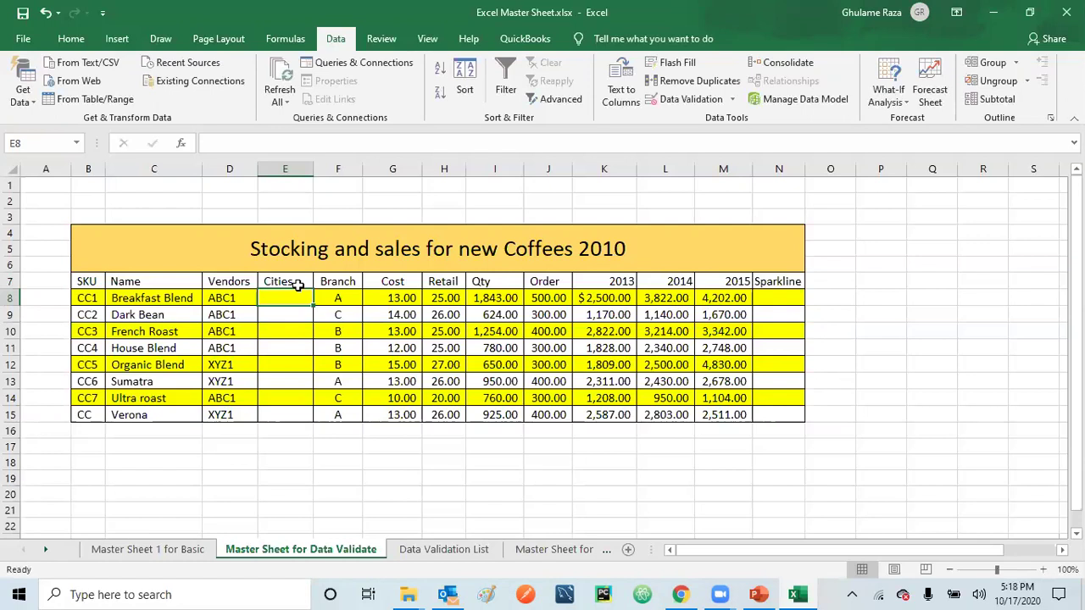
# Add list data validation to cell E8 using the city range $V$6:$V$9 as the source.
pyautogui.click(729, 100)
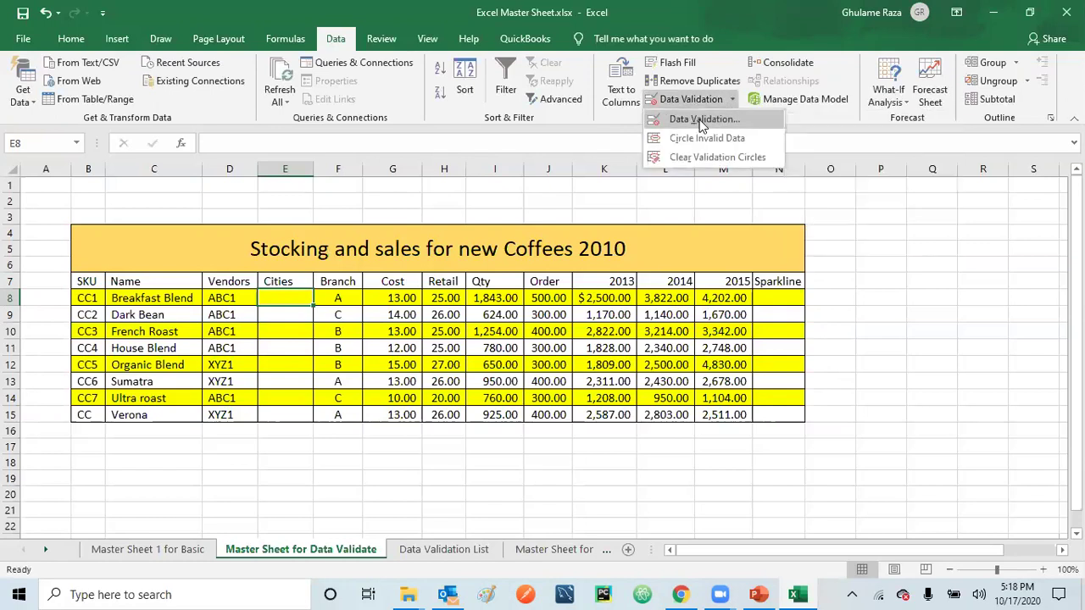
pyautogui.click(701, 121)
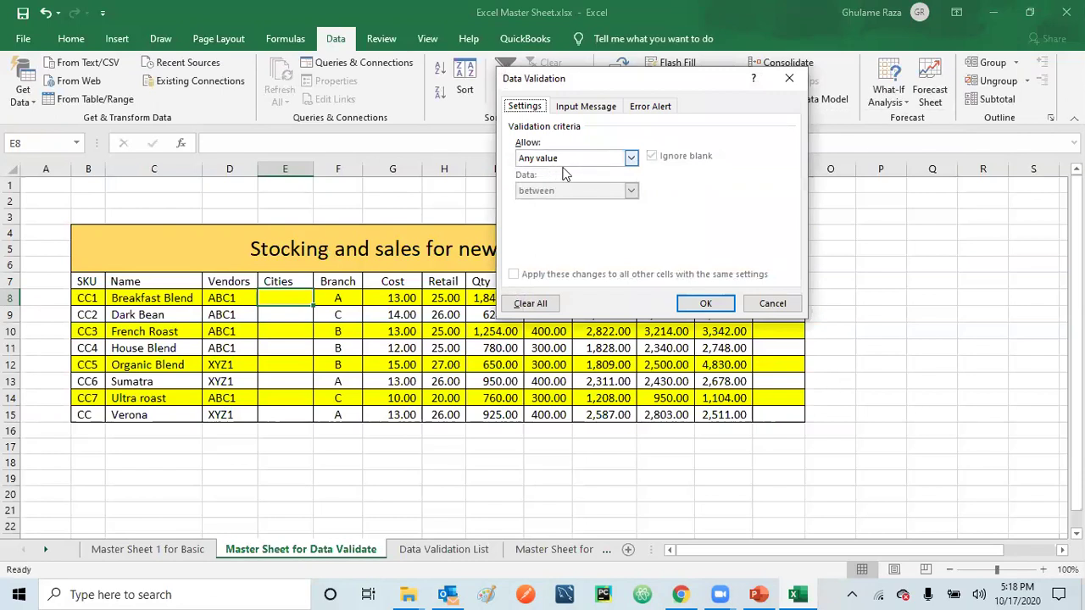
pyautogui.click(631, 161)
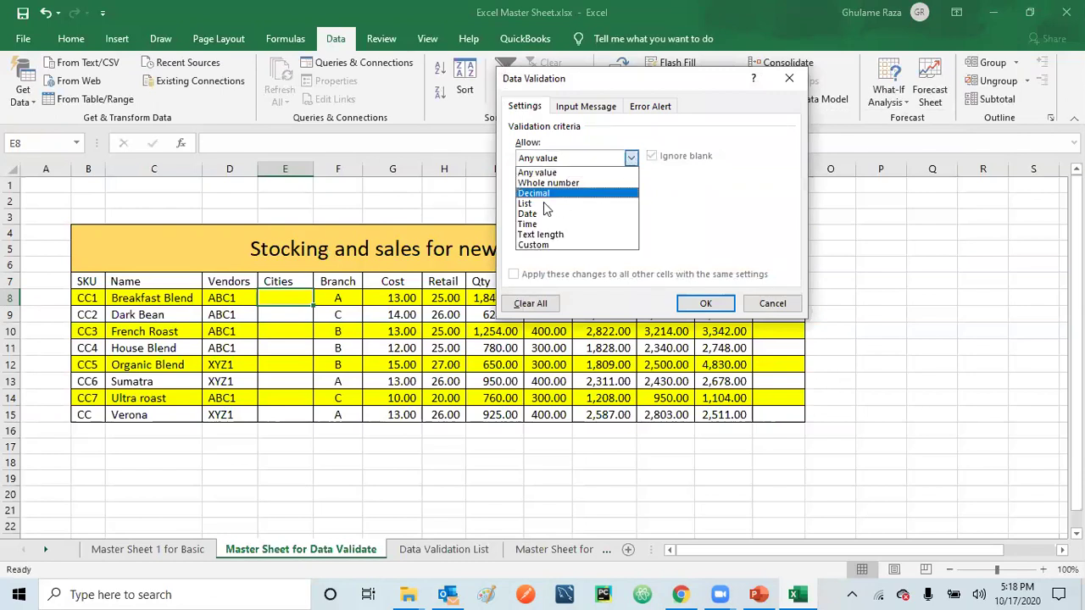
pyautogui.click(543, 203)
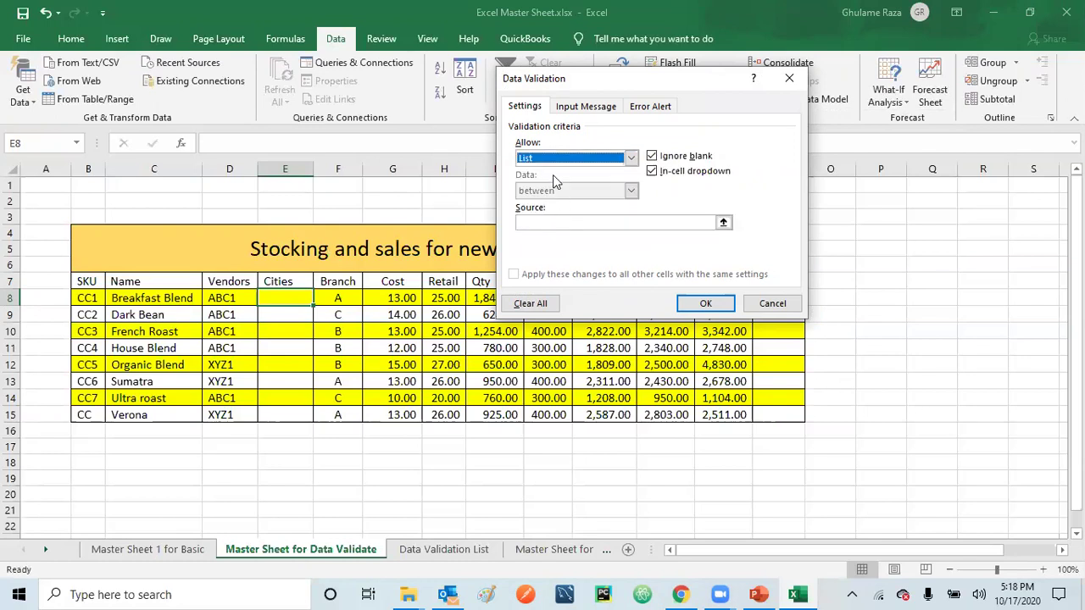
pyautogui.click(557, 221)
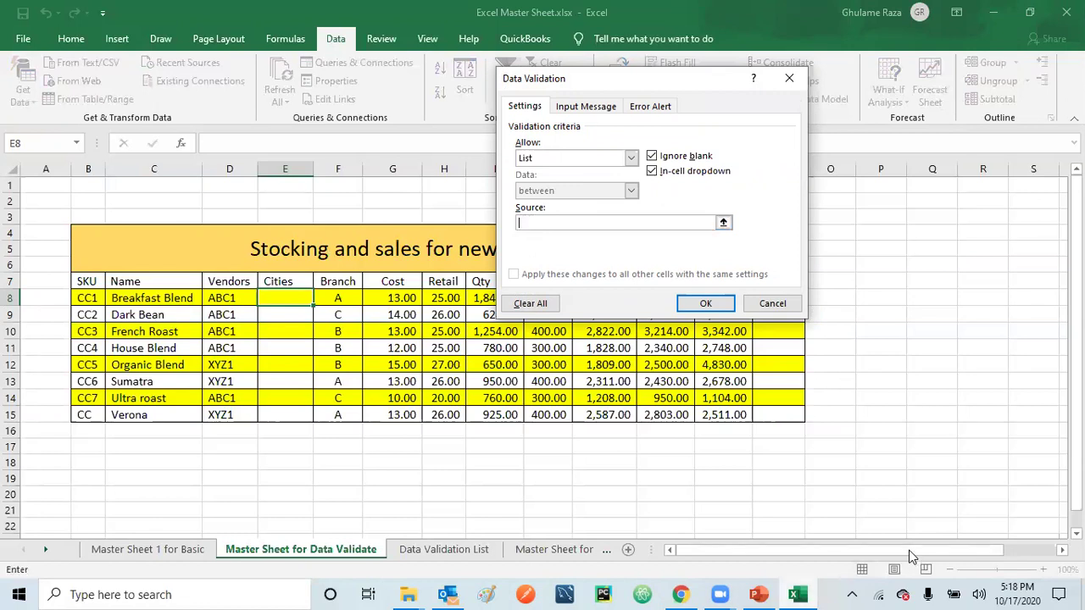
pyautogui.hscroll(3, 973, 536)
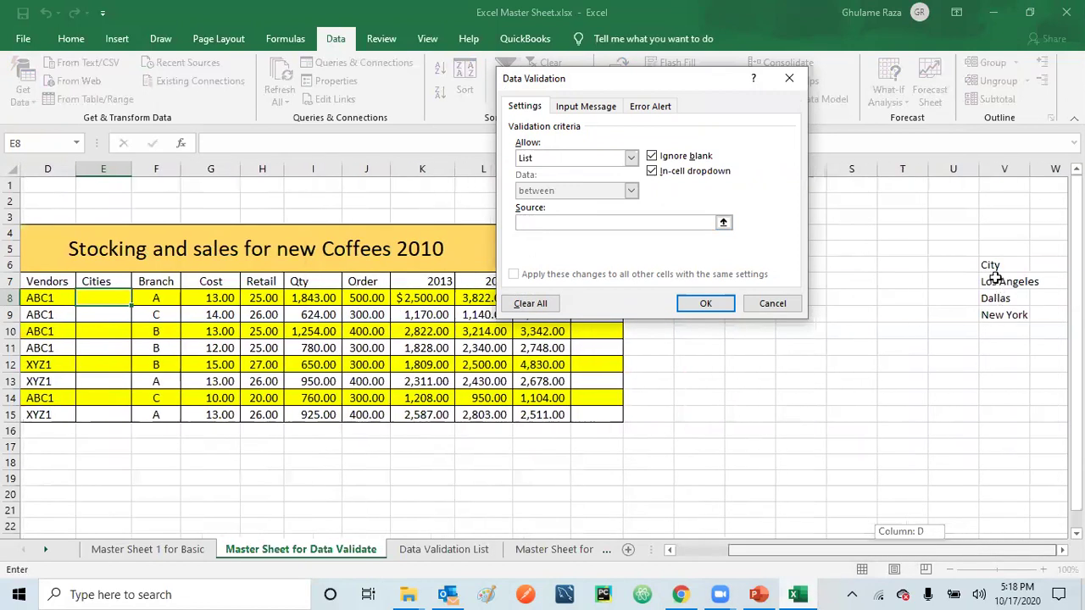
pyautogui.moveTo(990, 266); pyautogui.dragTo(997, 318)
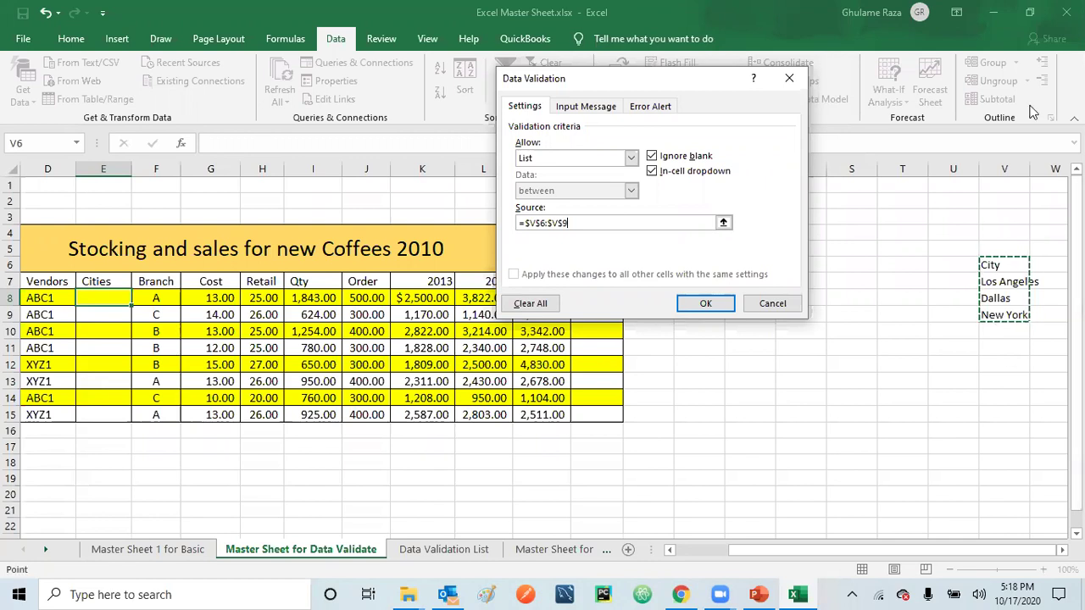
pyautogui.click(704, 307)
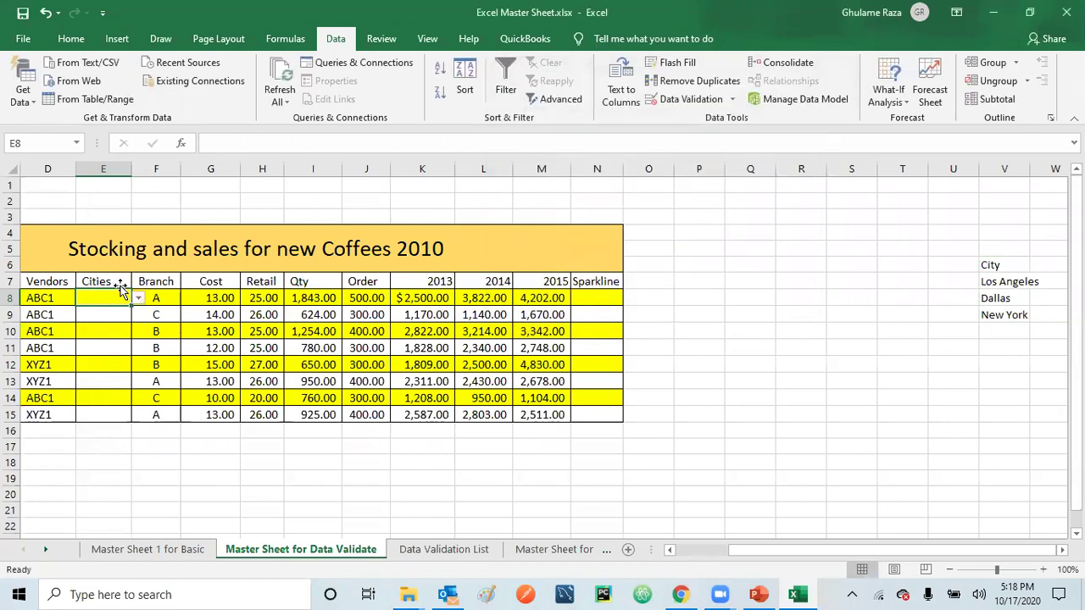
# Pick Los Angeles from the list in E8 and fill it down to E15, widening column E to fit the name.
pyautogui.click(140, 299)
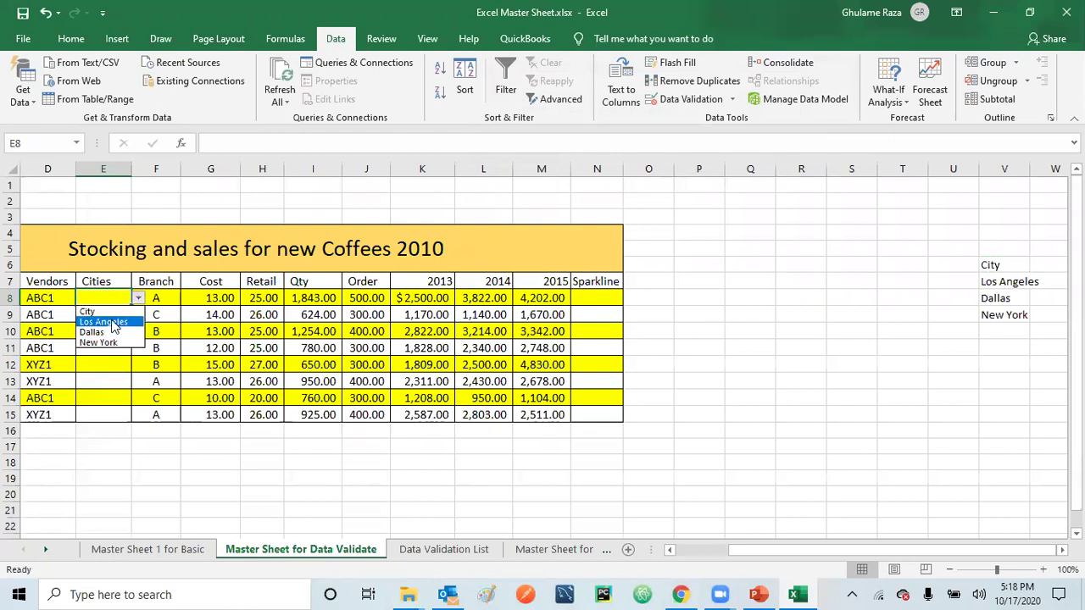
pyautogui.click(114, 326)
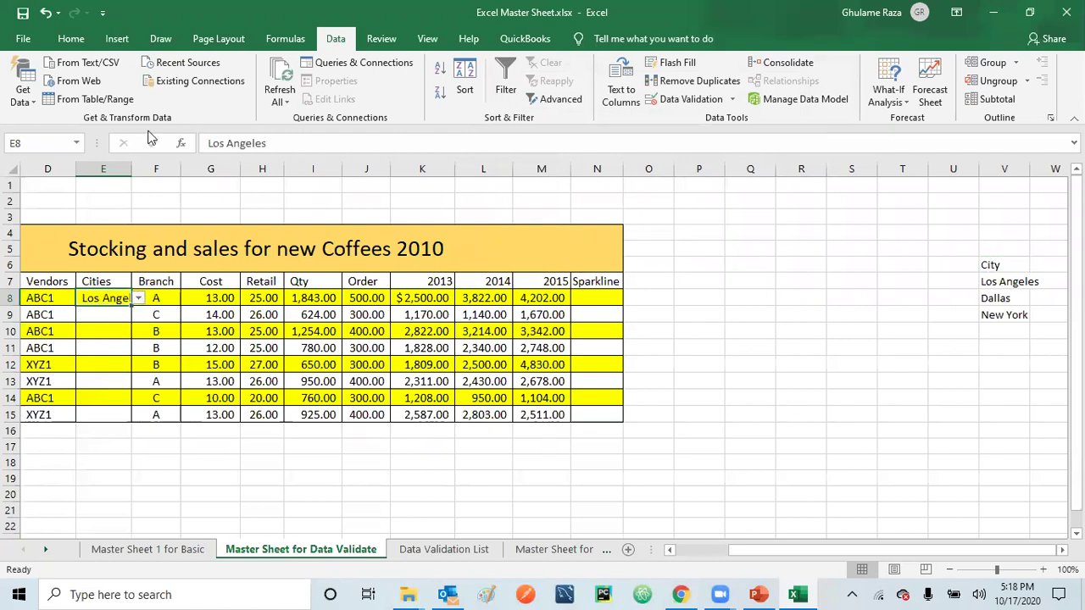
pyautogui.moveTo(131, 168); pyautogui.dragTo(149, 170)
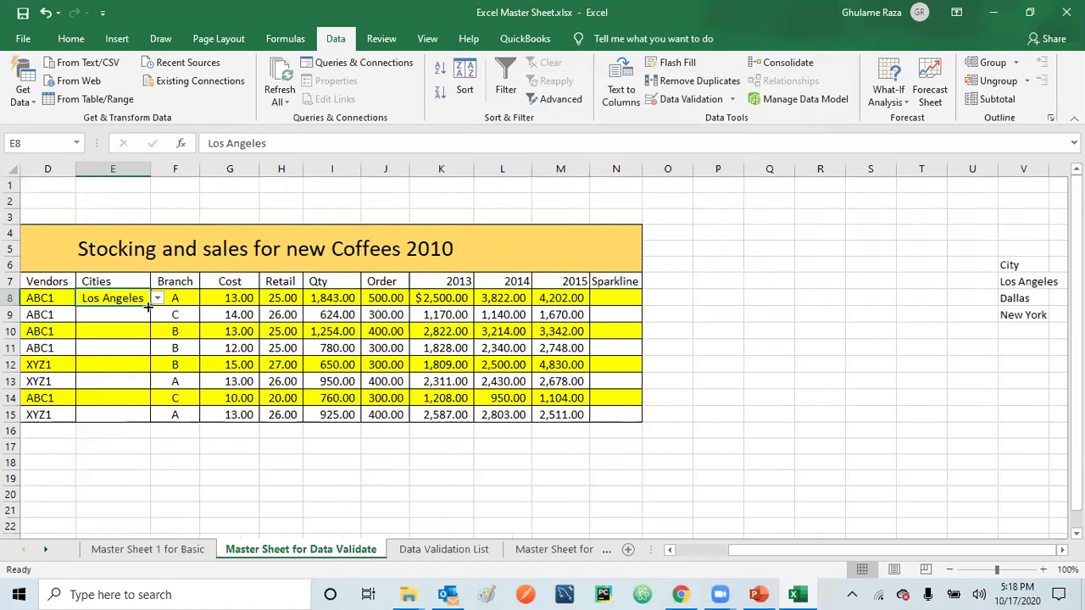
pyautogui.moveTo(148, 307); pyautogui.dragTo(149, 419)
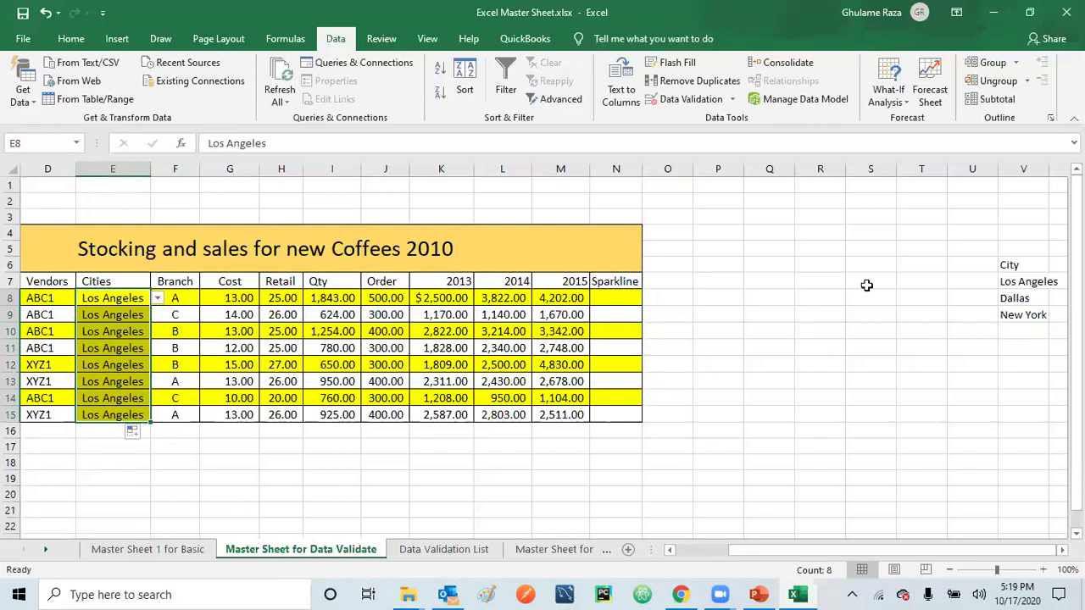
# Choose City from the list in E8 and fill it down through E15.
pyautogui.click(120, 298)
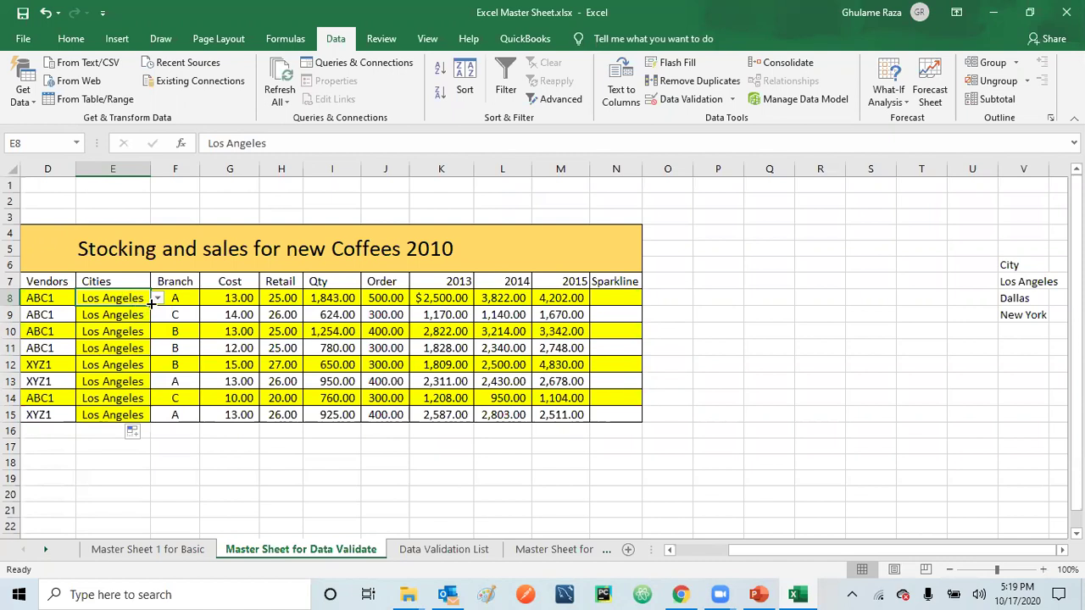
pyautogui.click(157, 298)
pyautogui.click(127, 312)
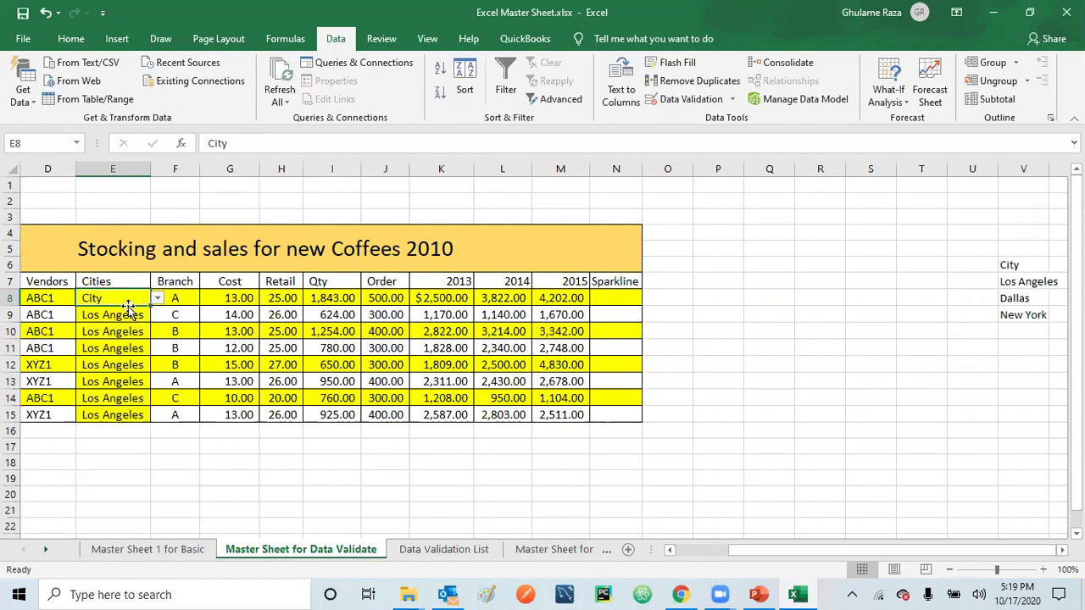
pyautogui.moveTo(151, 307); pyautogui.dragTo(137, 428)
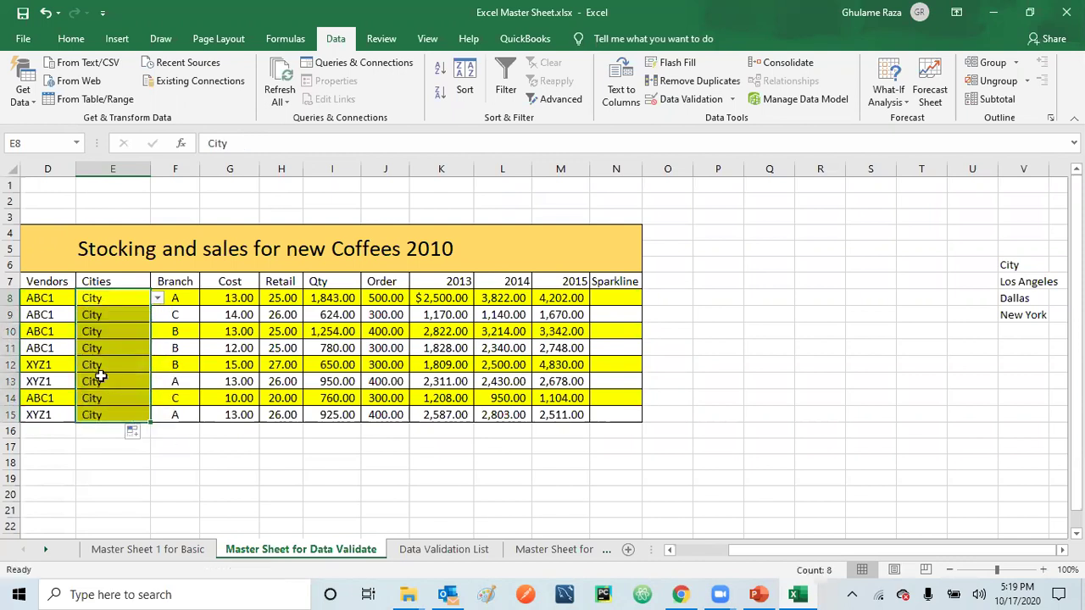
# Choose New York in E8, Dallas in E9 and Los Angeles in E10 from the cells' validation lists.
pyautogui.click(131, 299)
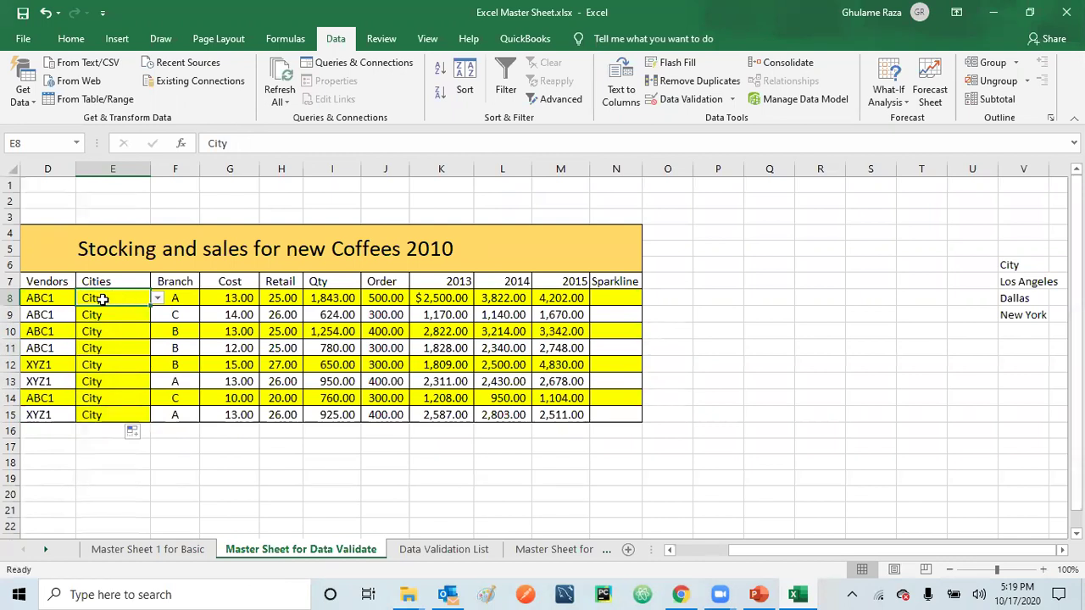
pyautogui.click(157, 298)
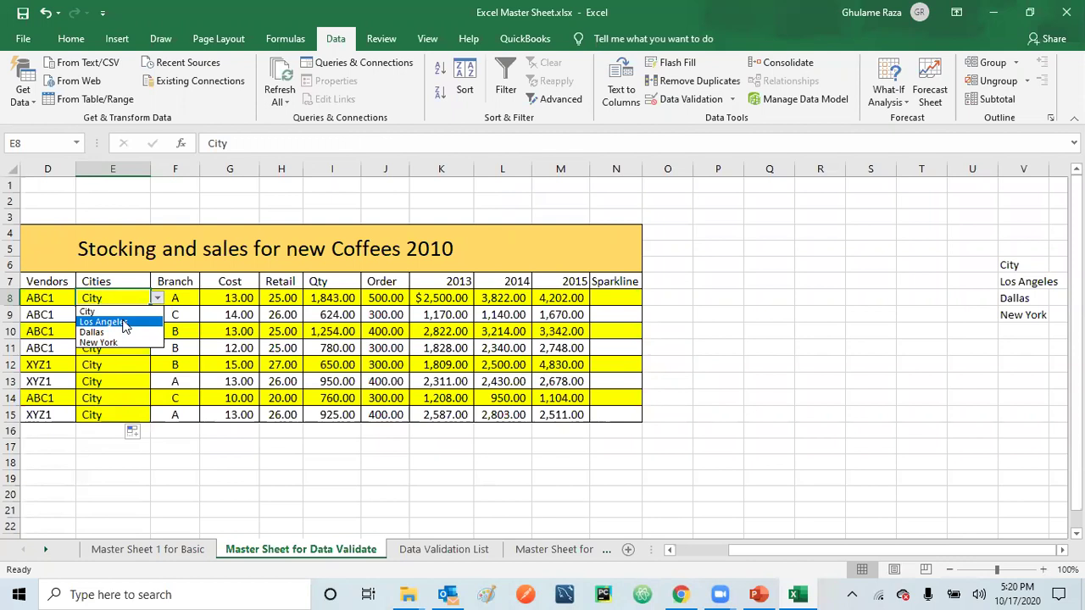
pyautogui.click(109, 342)
pyautogui.click(129, 315)
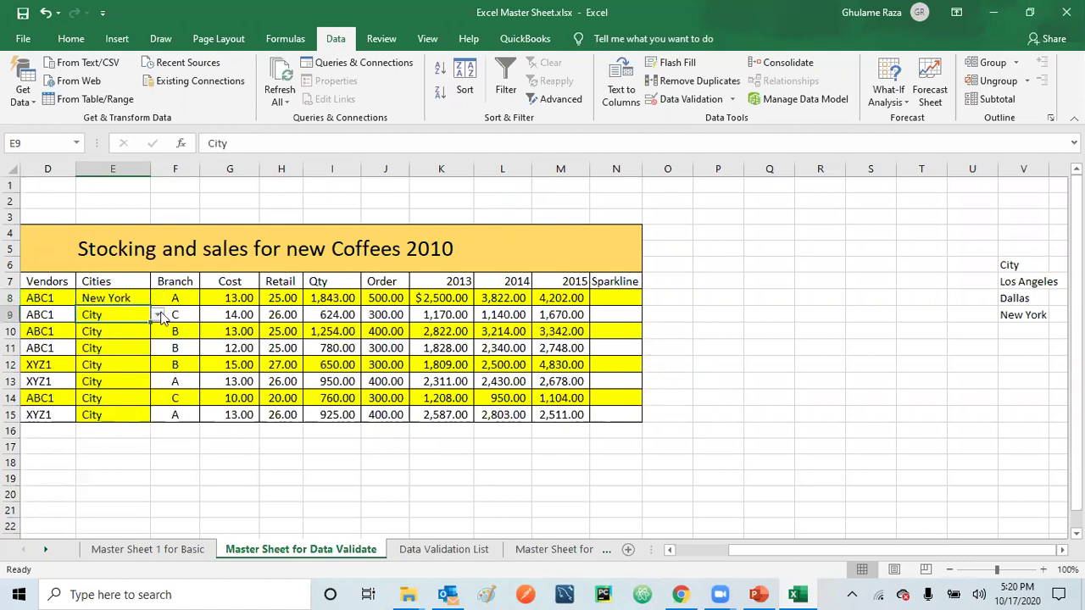
pyautogui.click(157, 315)
pyautogui.click(124, 348)
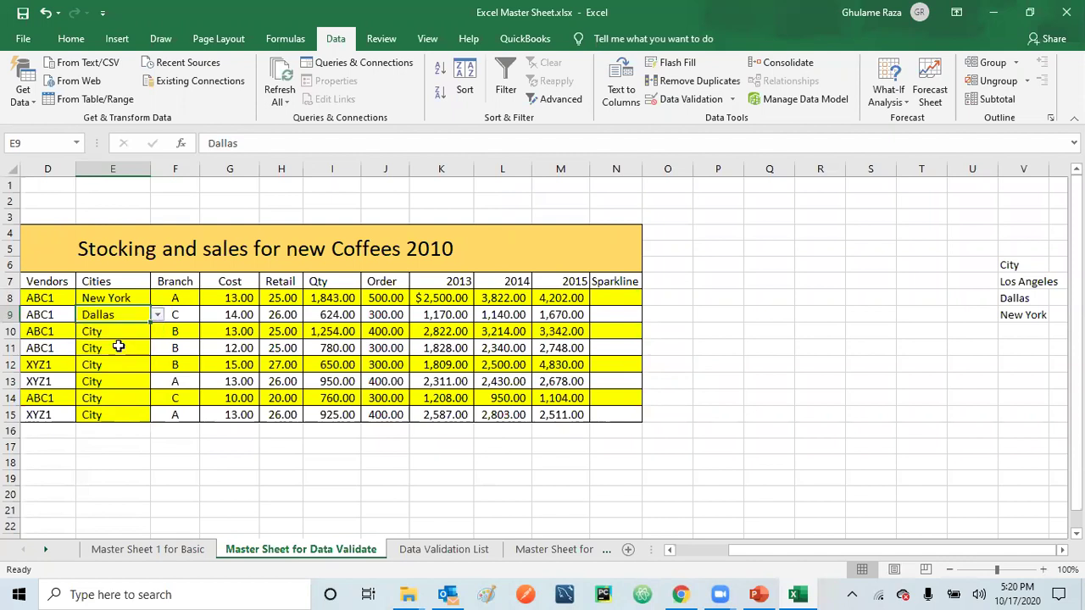
pyautogui.click(123, 330)
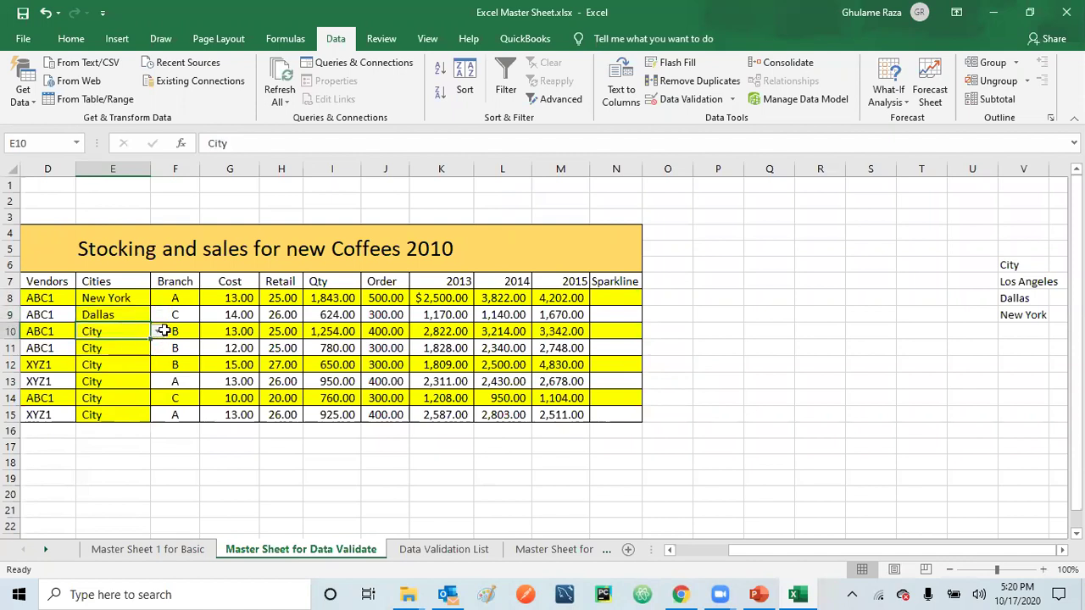
pyautogui.click(158, 332)
pyautogui.click(125, 355)
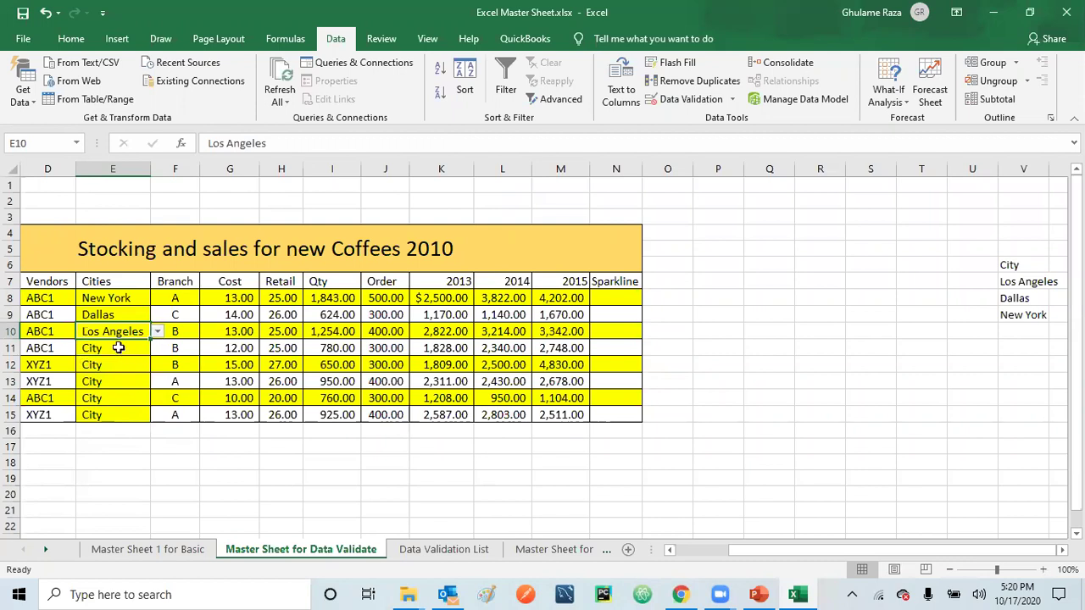
# Test the validation by trying to enter Houston in cell E11, and cancel the entry.
pyautogui.click(119, 347)
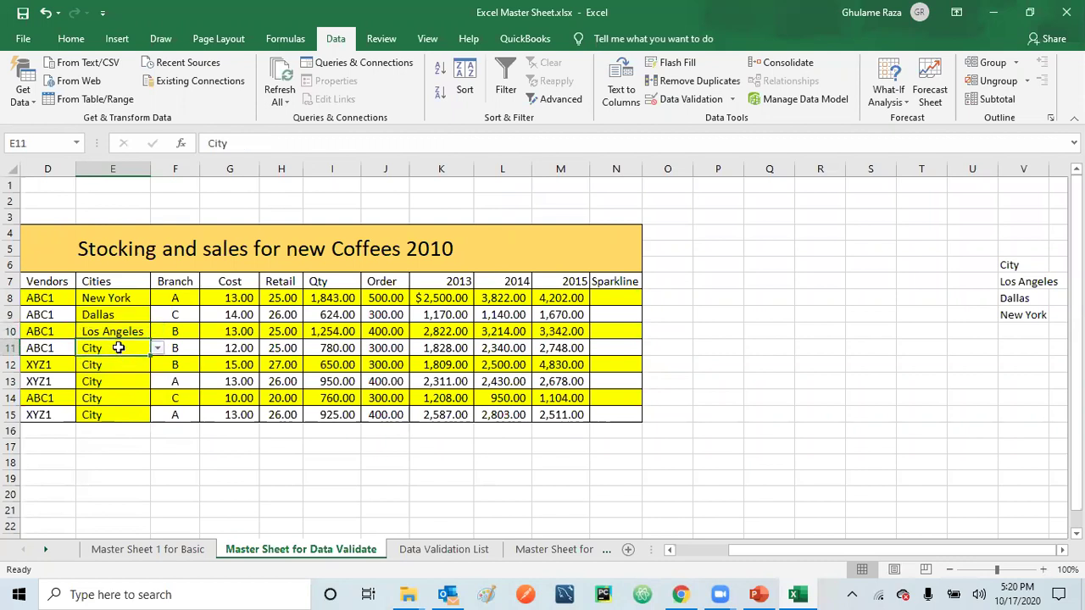
pyautogui.write('Houston')
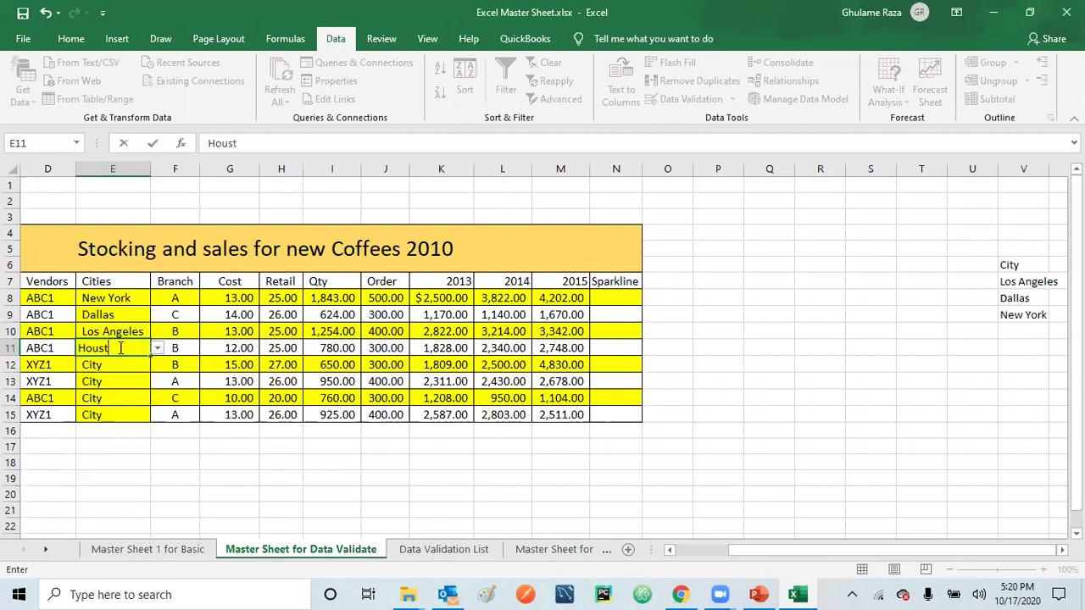
pyautogui.press('Return')
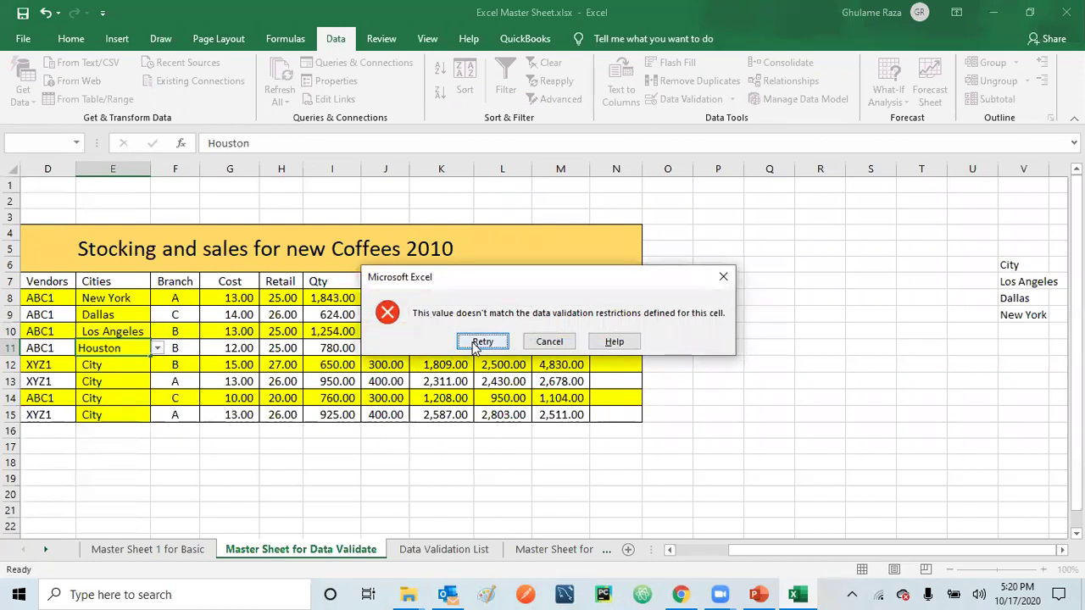
pyautogui.click(550, 342)
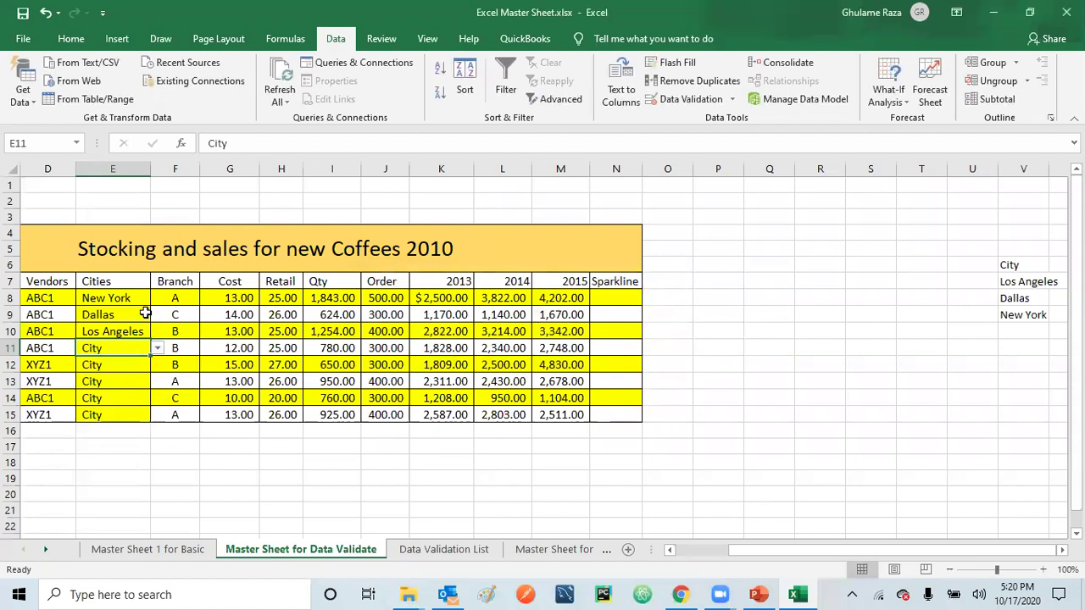
# On the Data Validation List sheet, move the three city names from B5:B7 down one row to start at B6.
pyautogui.click(123, 297)
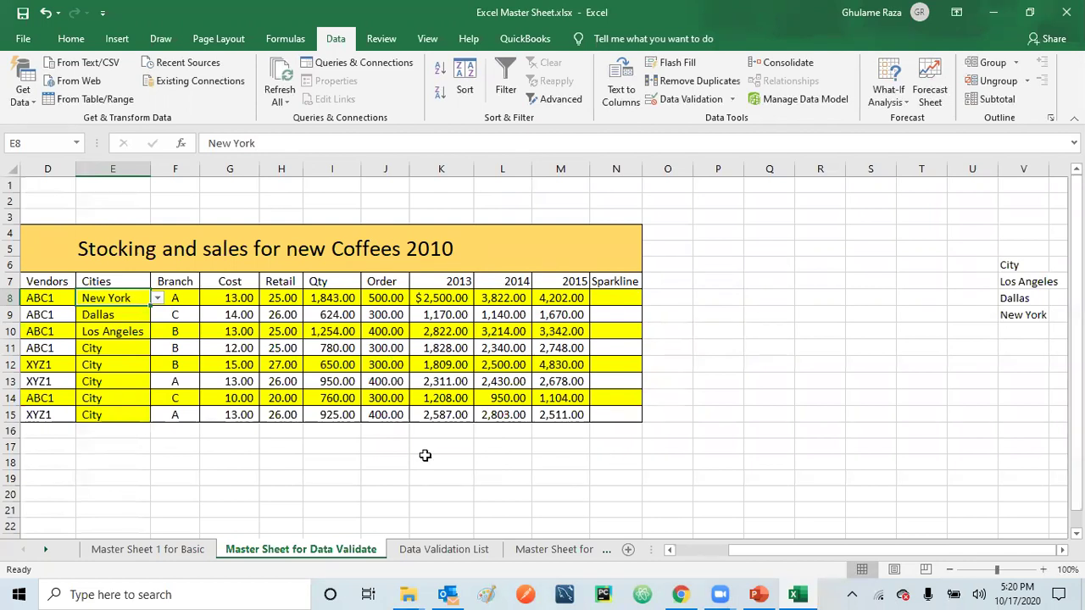
pyautogui.click(414, 552)
pyautogui.click(96, 310)
pyautogui.click(98, 297)
pyautogui.press('Up')
pyautogui.press('Up')
pyautogui.press('Up')
pyautogui.hotkey('shift', 'Down')
pyautogui.hotkey('shift', 'Down')
pyautogui.hotkey('shift', 'Down')
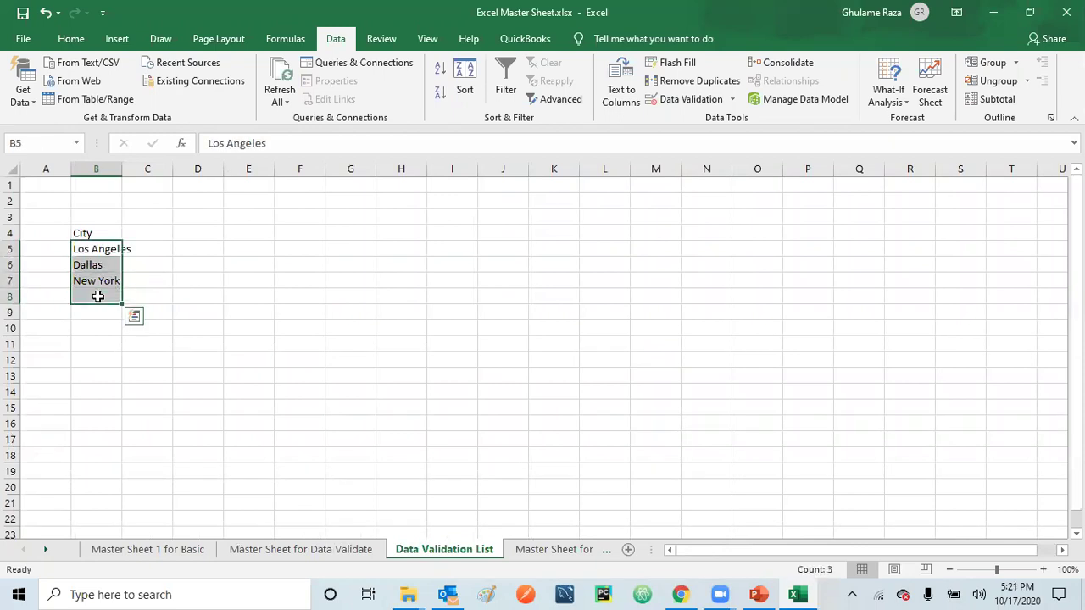
pyautogui.hotkey('shift', 'Up')
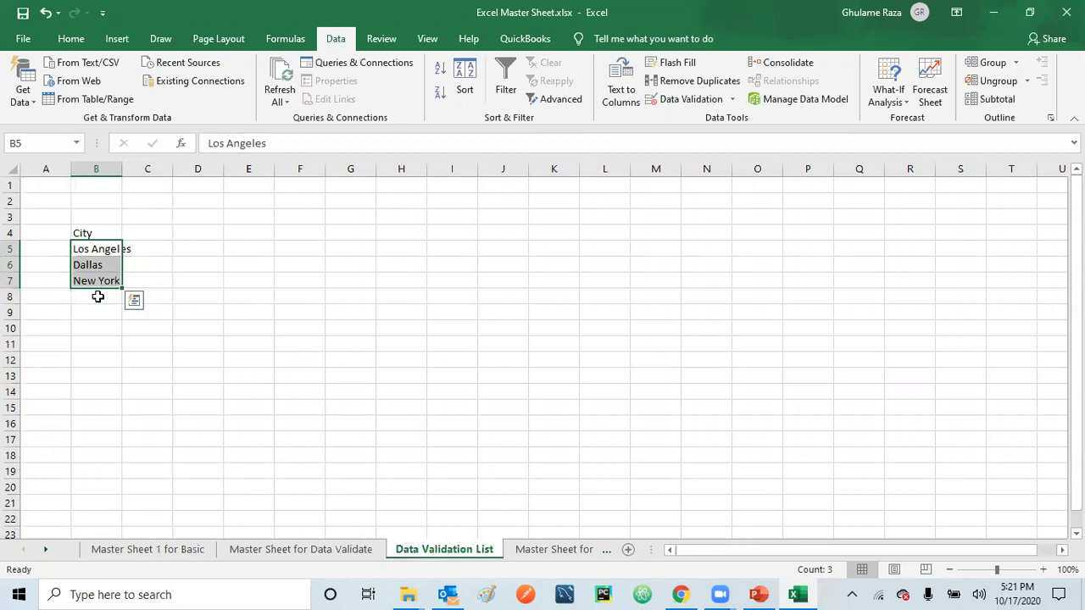
pyautogui.hotkey('ctrl', 'x')
pyautogui.press('Down')
pyautogui.hotkey('ctrl', 'v')
# Enter Select One in B5, above the city names.
pyautogui.press('Up')
pyautogui.write('Se')
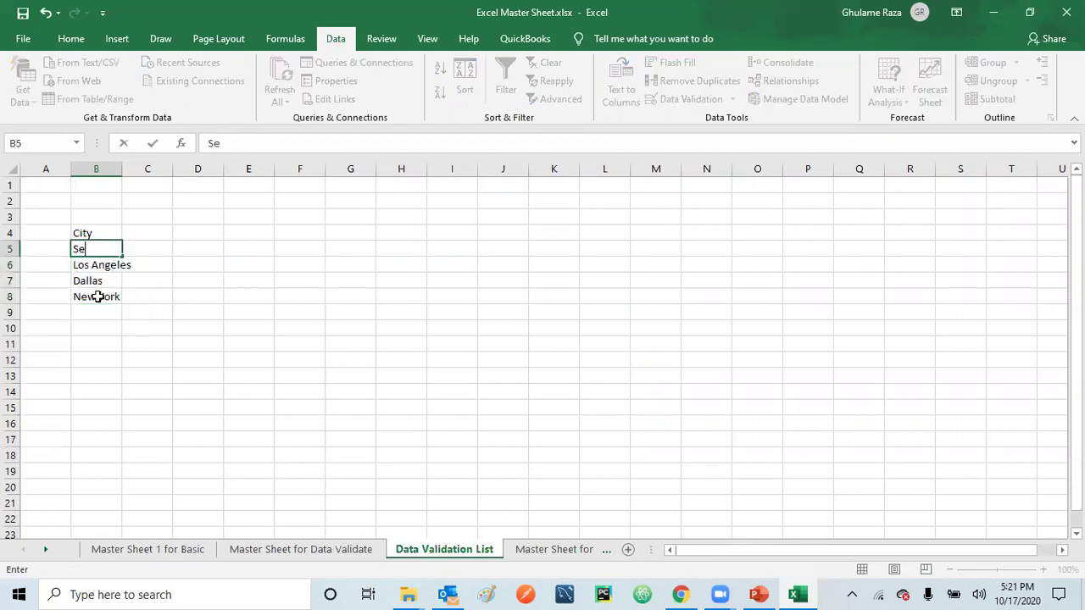
pyautogui.write('lect One')
pyautogui.press('Return')
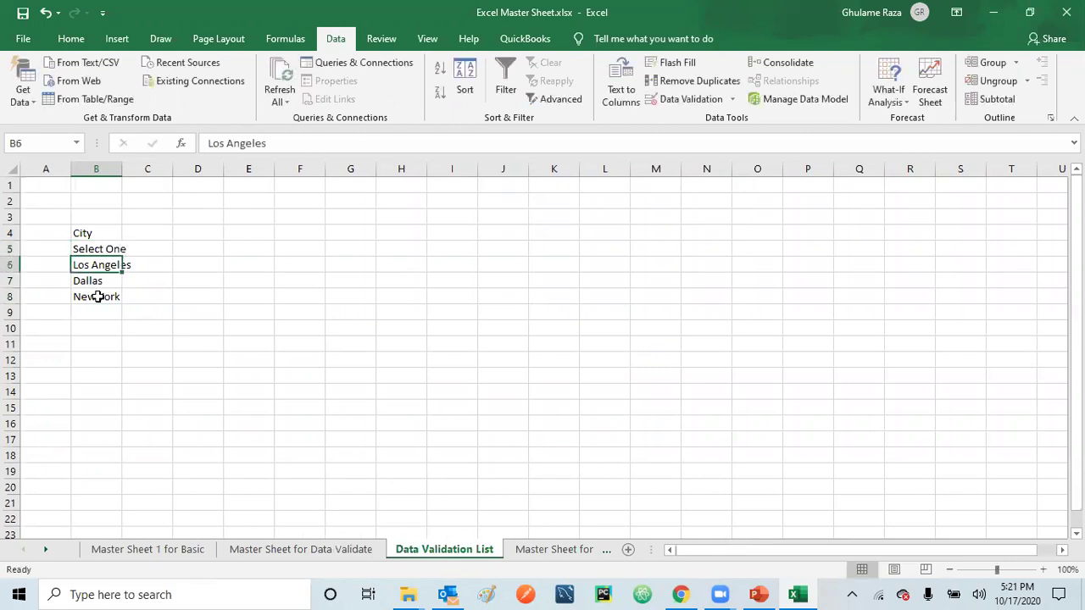
# Clear the data validation from cells E8:E16 on the Master Sheet for Data Validate sheet, without extending the existing rule.
pyautogui.click(271, 549)
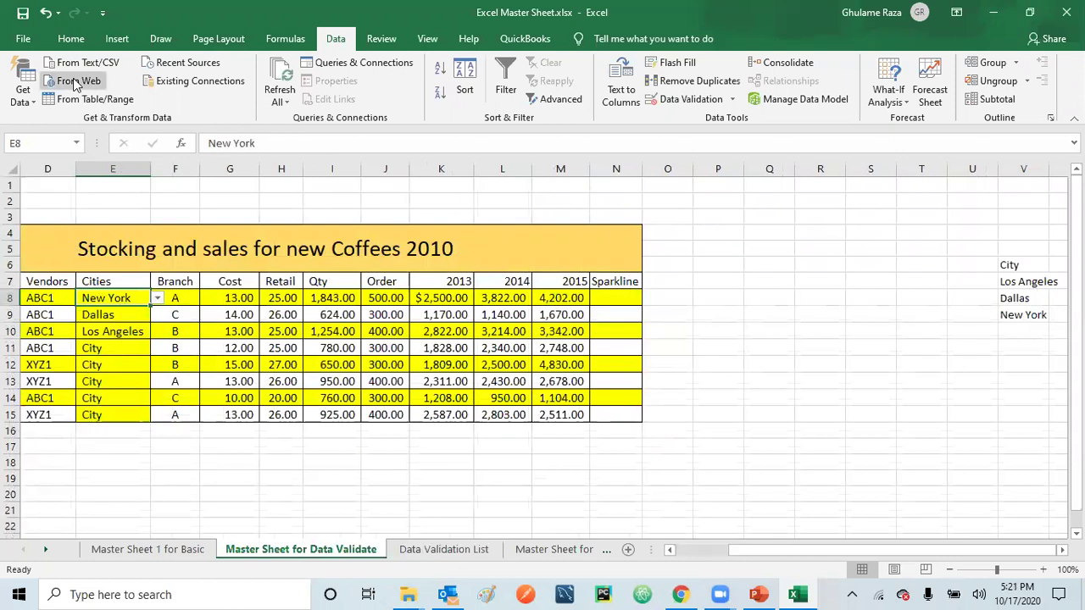
pyautogui.moveTo(108, 299); pyautogui.dragTo(107, 428)
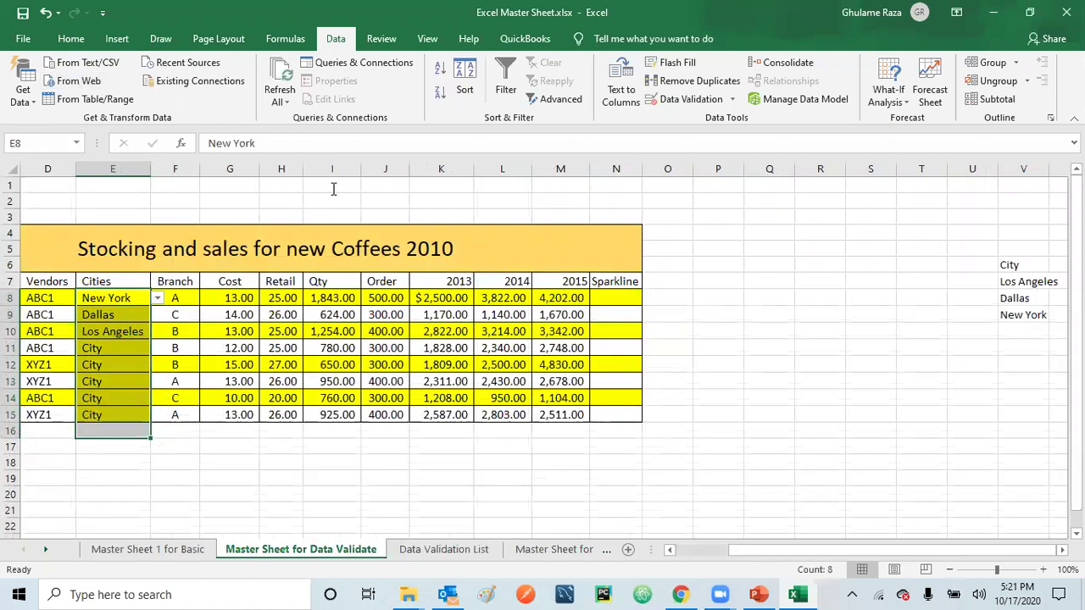
pyautogui.click(732, 100)
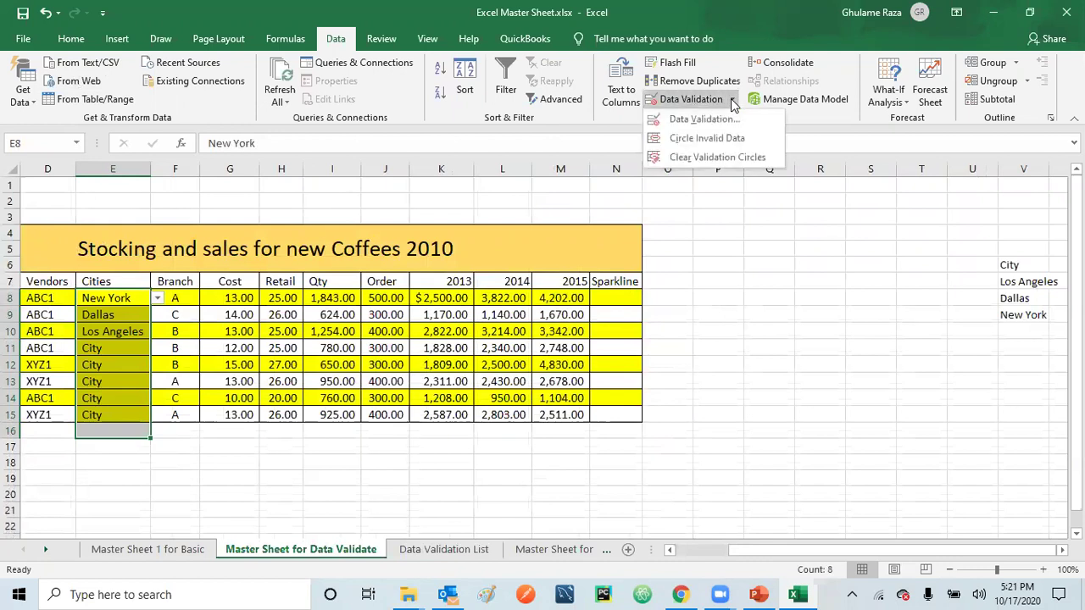
pyautogui.click(720, 117)
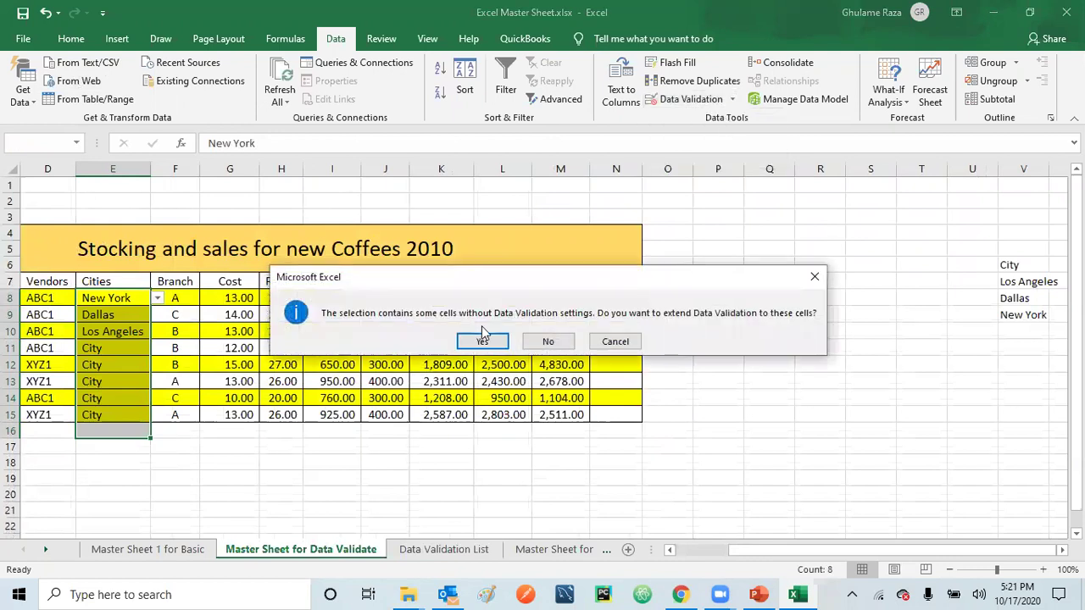
pyautogui.click(548, 340)
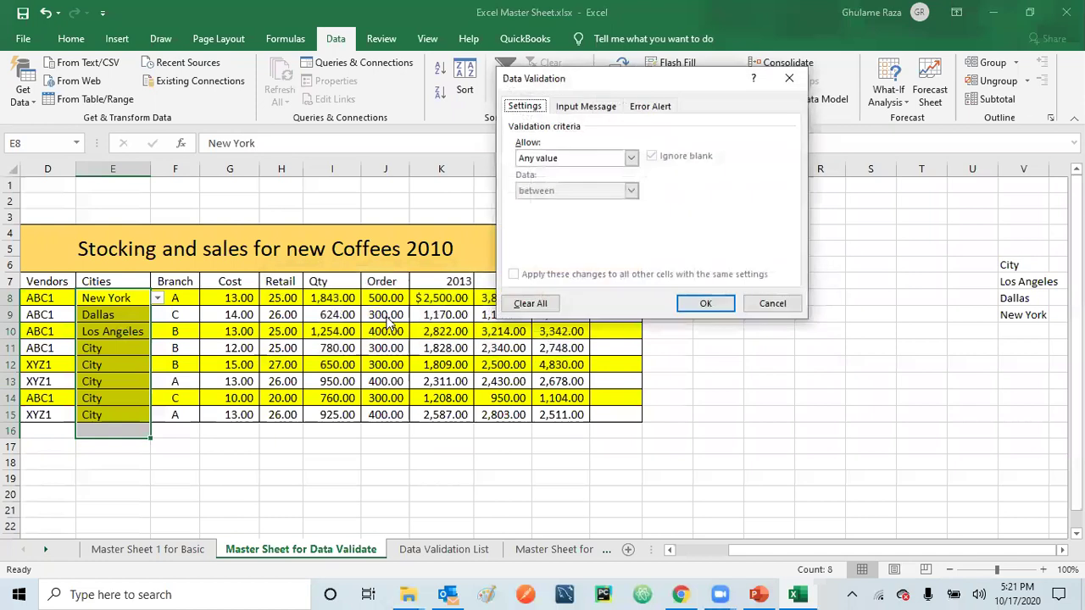
pyautogui.click(536, 308)
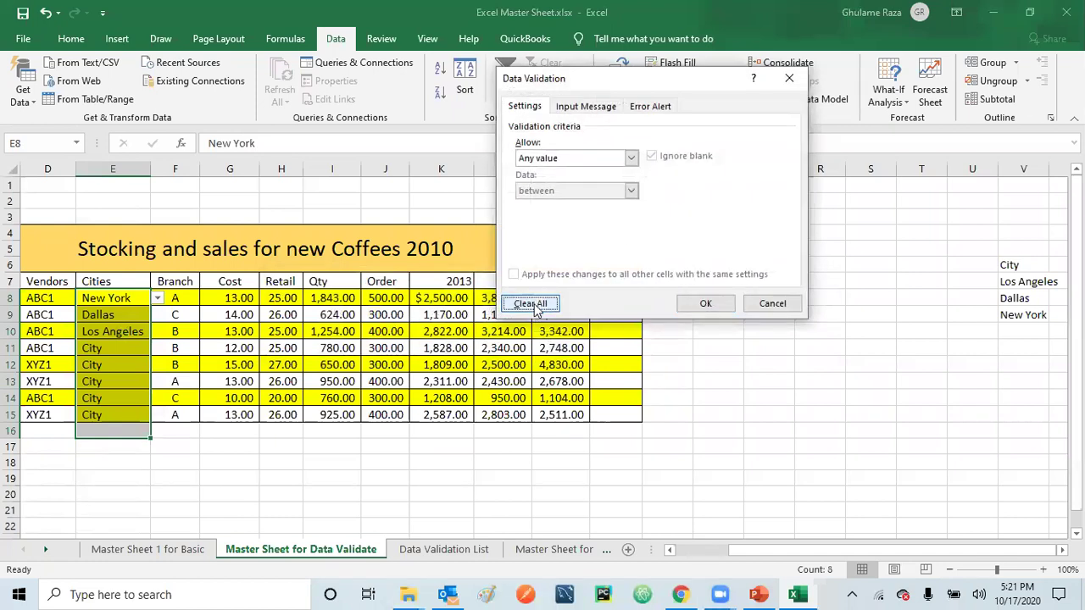
pyautogui.click(703, 303)
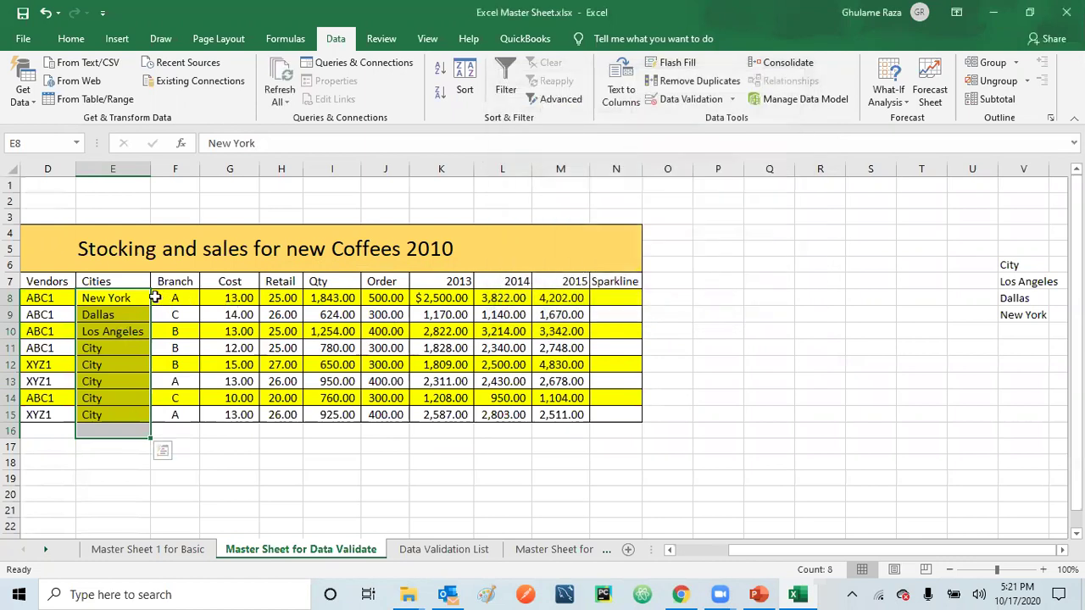
# Delete the contents of the Cities column cells E8:E15.
pyautogui.click(219, 458)
pyautogui.click(105, 303)
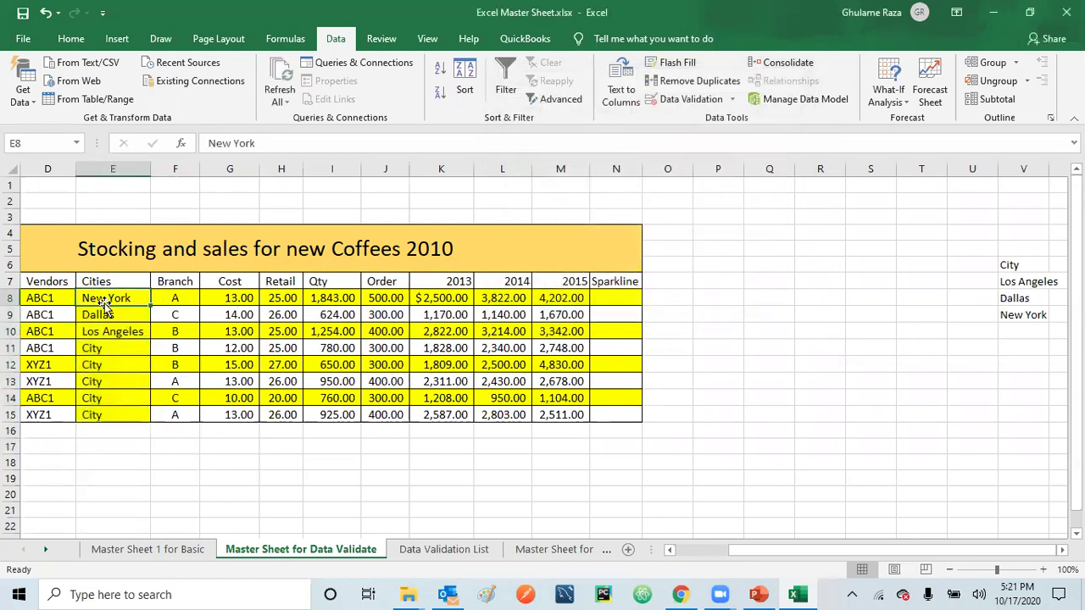
pyautogui.press('Down')
pyautogui.press('Down')
pyautogui.press('Up')
pyautogui.press('Up')
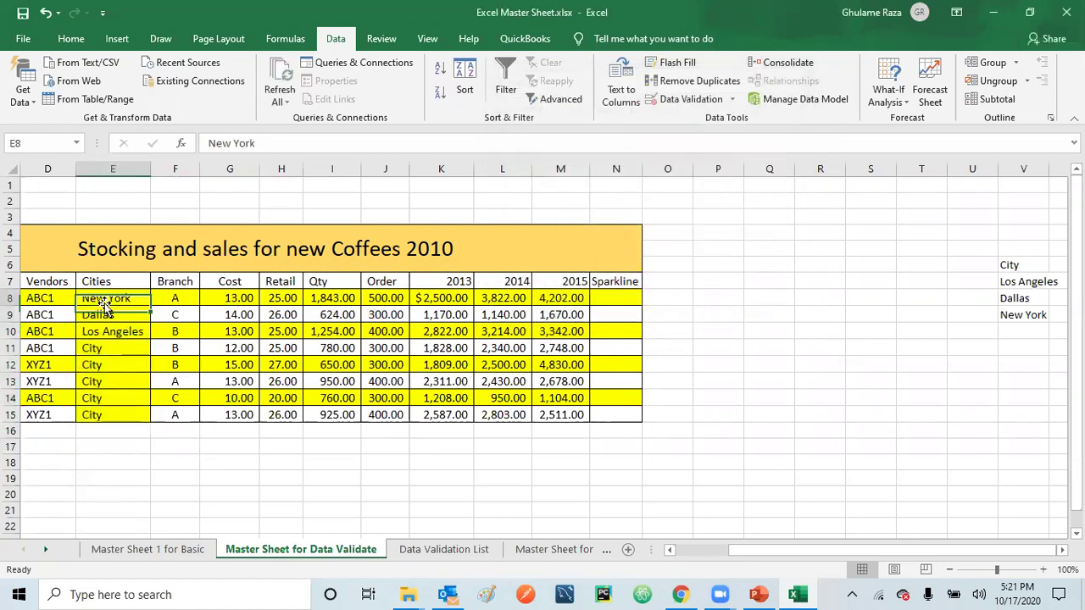
pyautogui.hotkey('shift', 'Down')
pyautogui.hotkey('shift', 'Down')
pyautogui.hotkey('shift', 'Down')
pyautogui.hotkey('shift', 'Down')
pyautogui.hotkey('shift', 'Down')
pyautogui.hotkey('shift', 'Down')
pyautogui.hotkey('shift', 'Down')
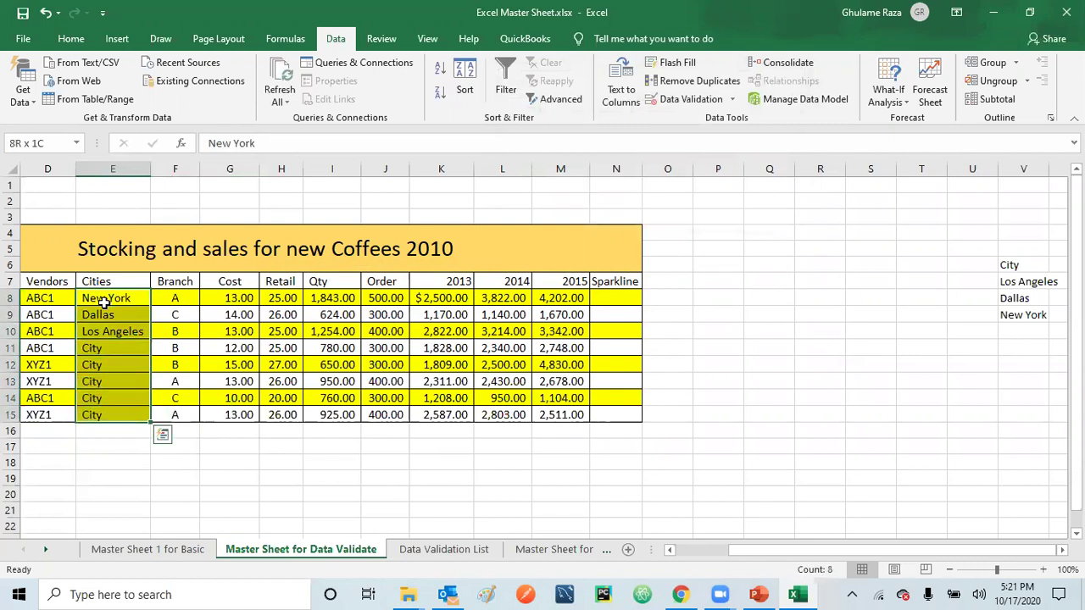
pyautogui.press('Delete')
pyautogui.click(123, 475)
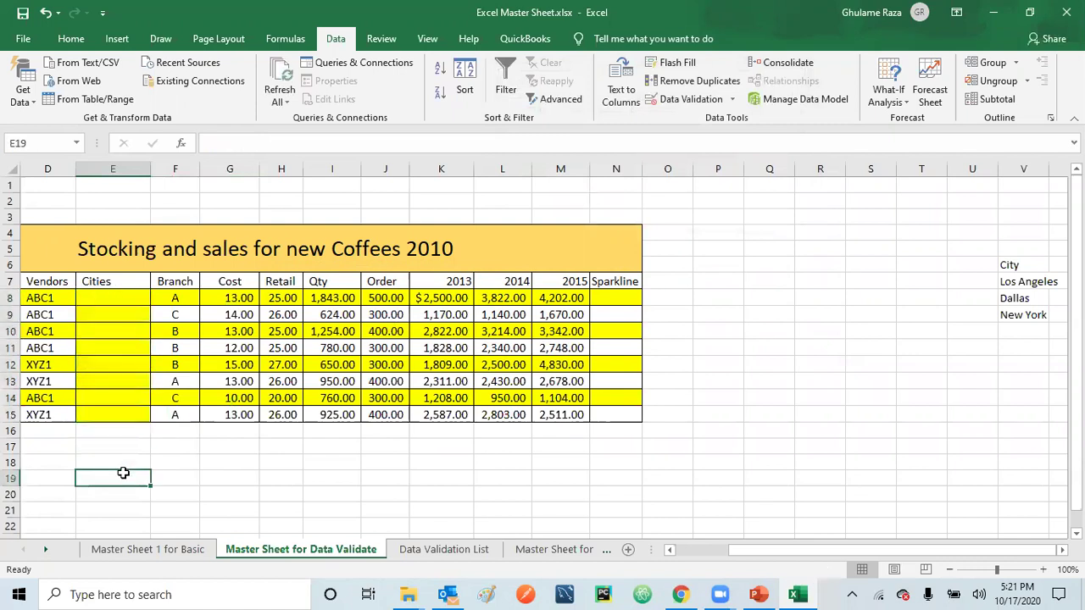
# Apply List data validation to E8 with cells B5:B8 of the Data Validation List sheet as its source.
pyautogui.click(93, 301)
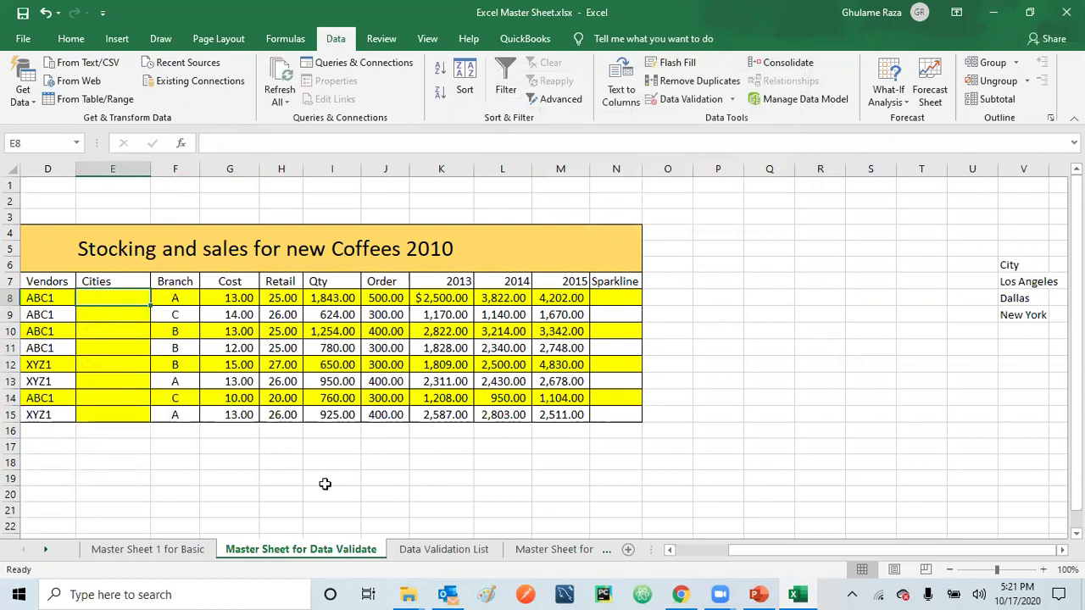
pyautogui.click(682, 550)
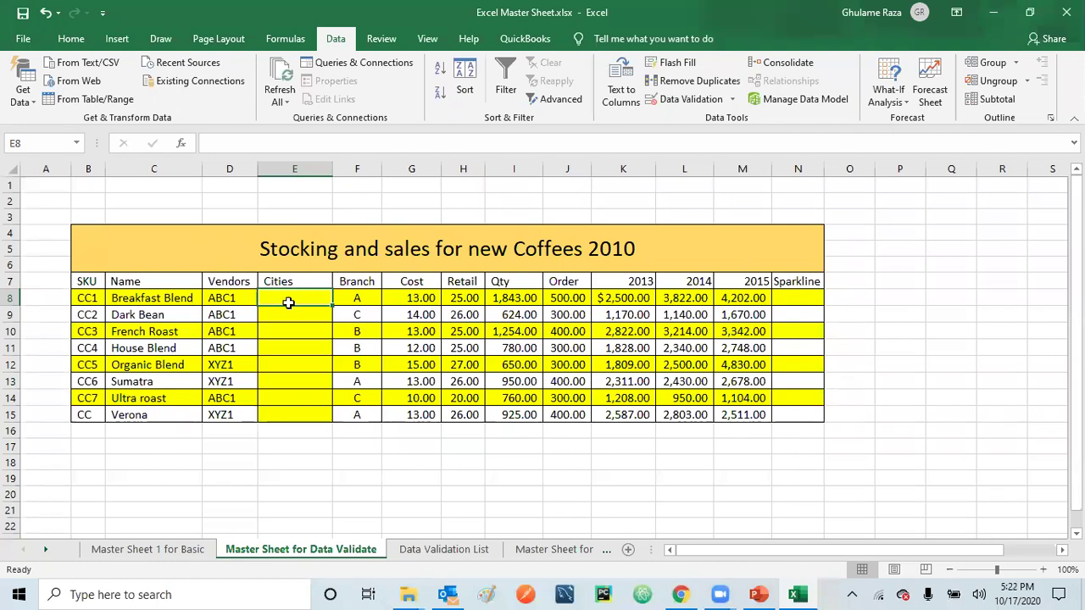
pyautogui.click(732, 100)
pyautogui.click(705, 119)
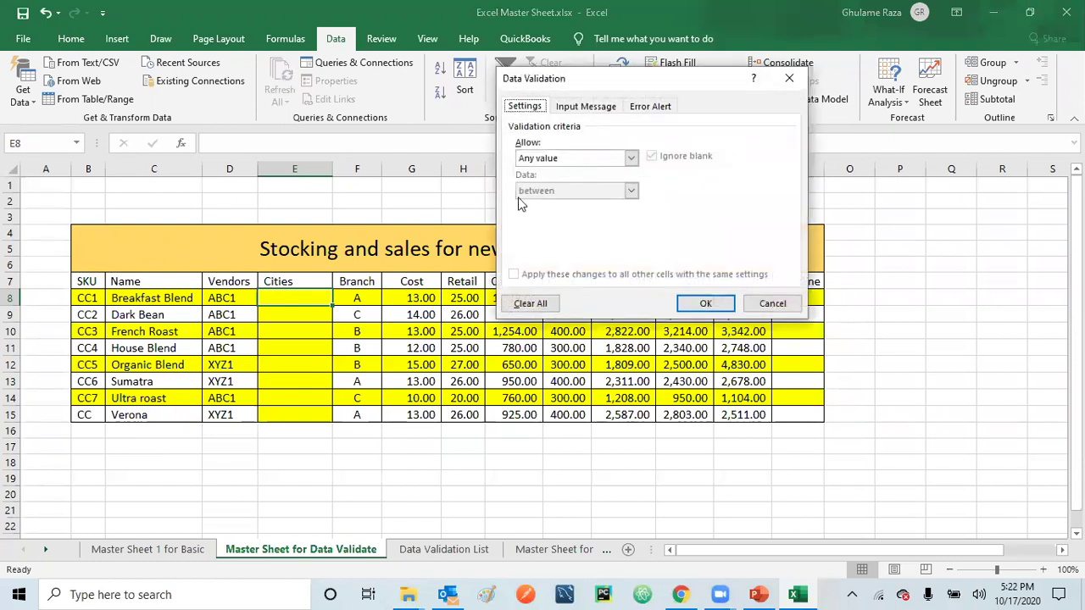
pyautogui.click(631, 158)
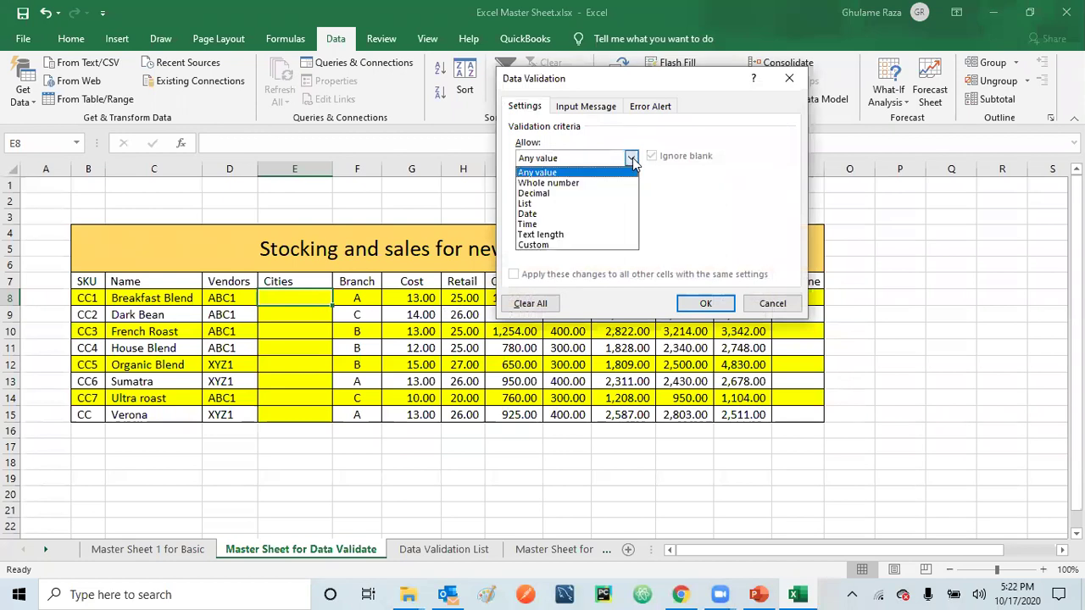
pyautogui.click(529, 205)
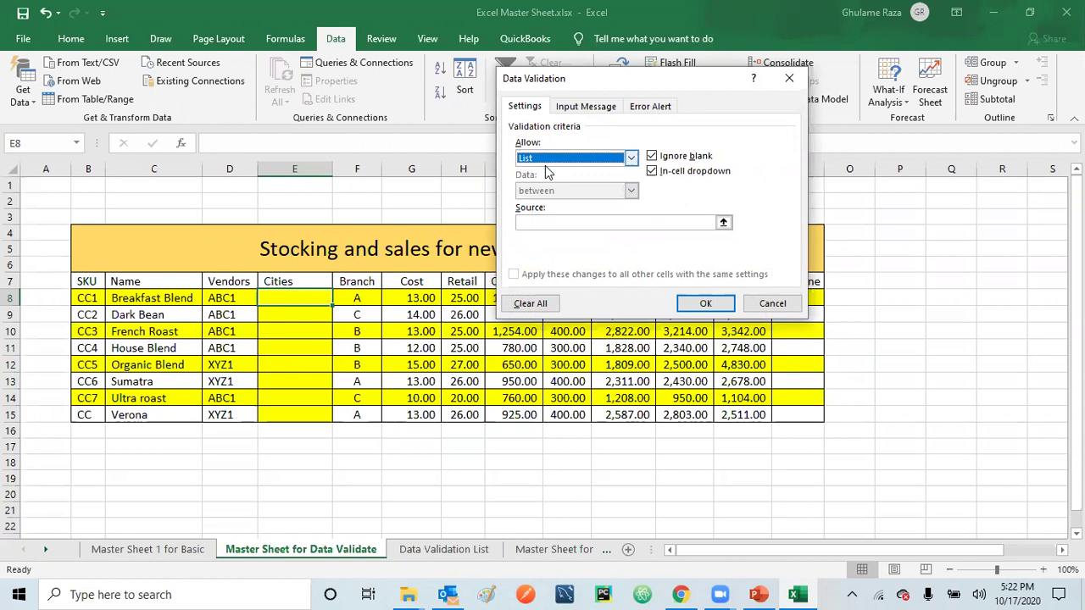
pyautogui.click(560, 222)
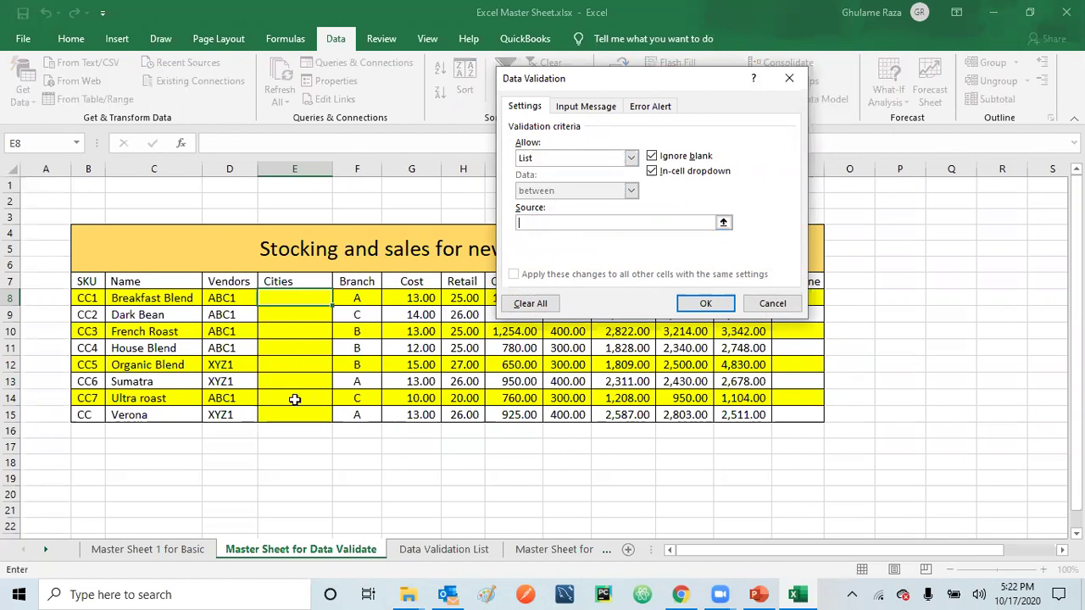
pyautogui.click(458, 551)
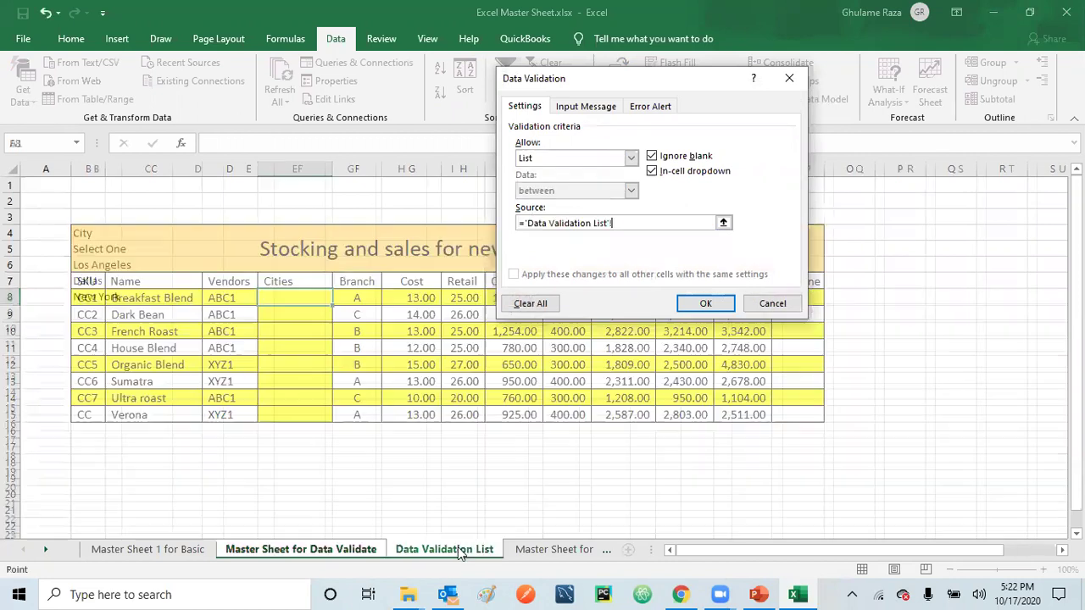
pyautogui.moveTo(90, 248); pyautogui.dragTo(91, 294)
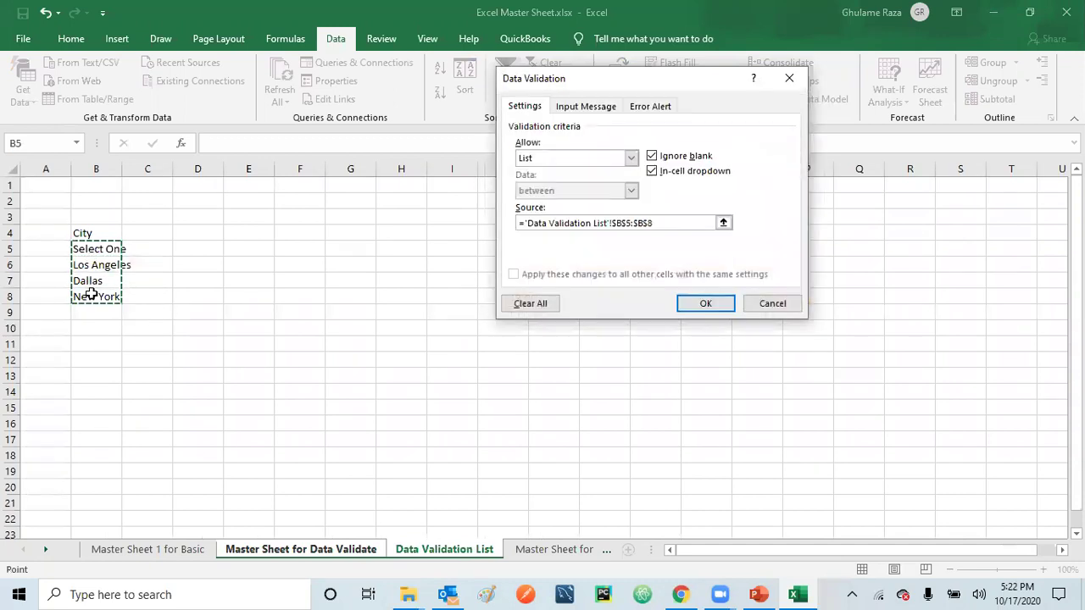
pyautogui.click(703, 304)
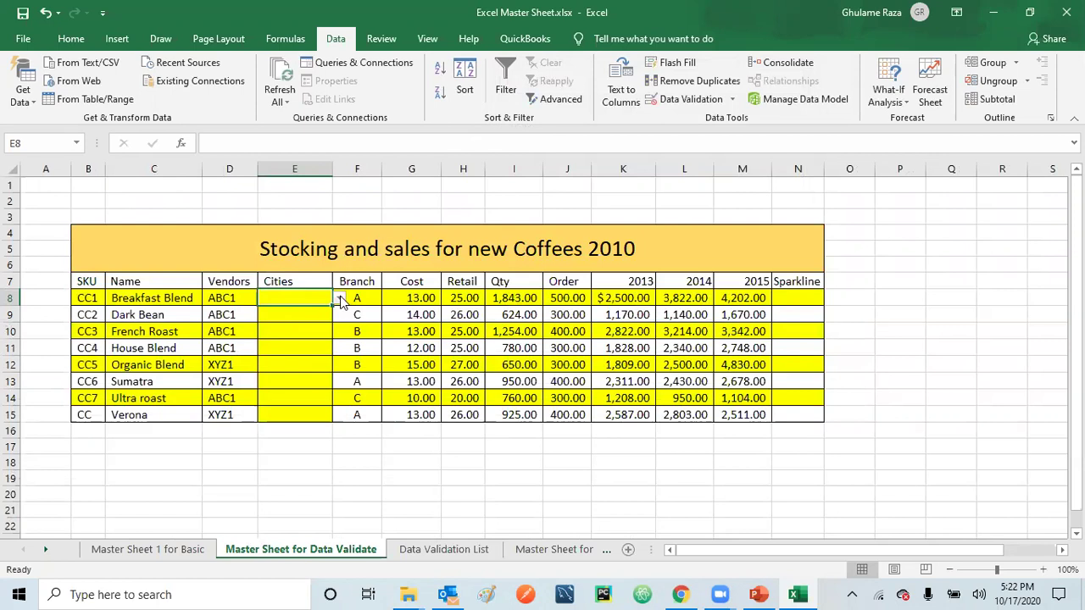
# Choose Select One from the list in E8 and fill it down through E15.
pyautogui.click(339, 299)
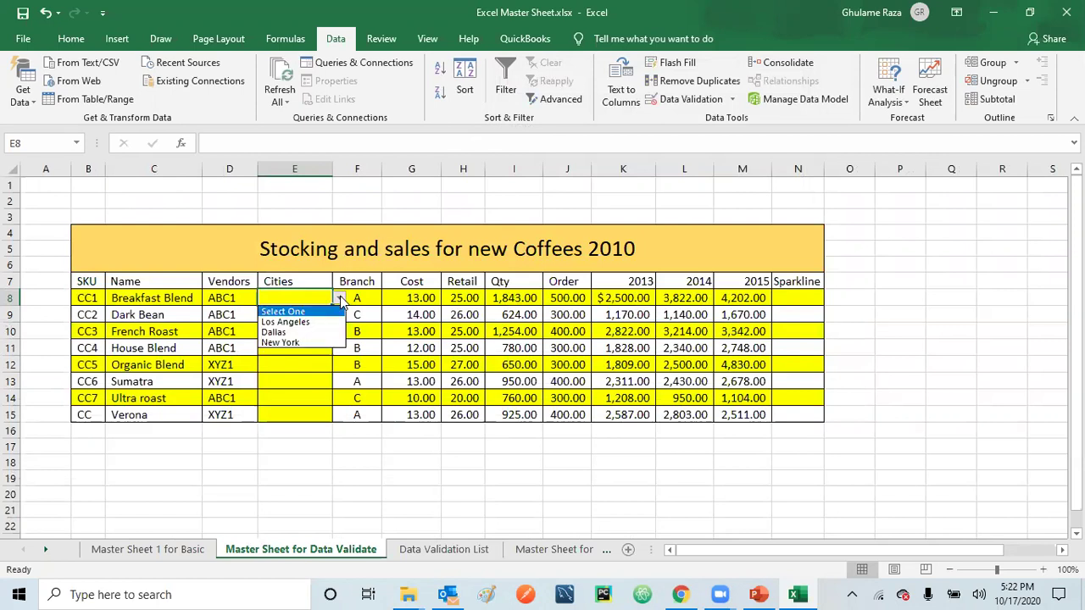
pyautogui.click(288, 312)
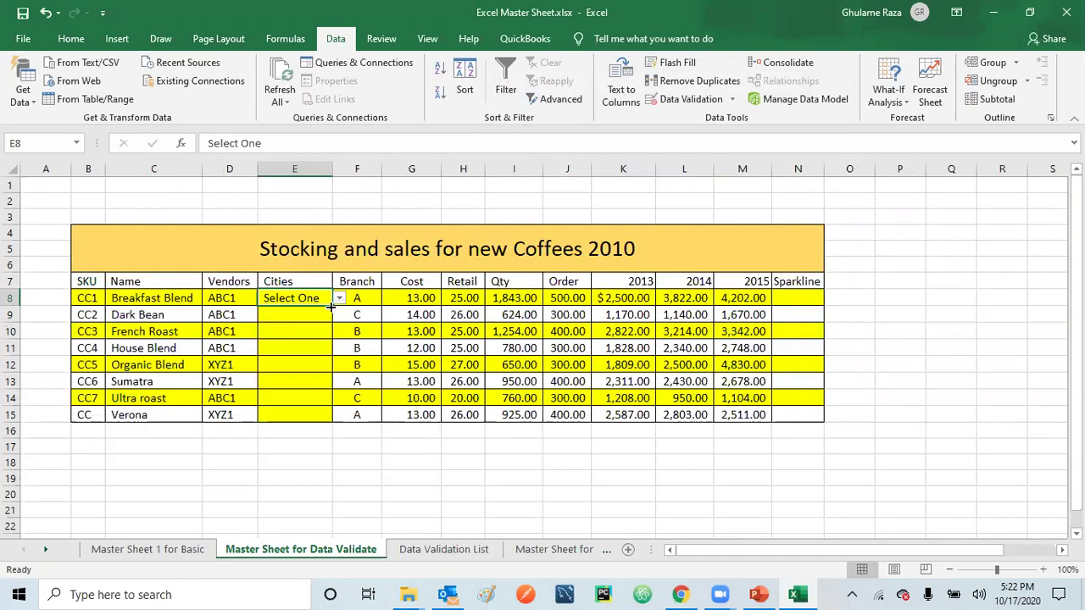
pyautogui.moveTo(331, 307); pyautogui.dragTo(321, 424)
pyautogui.click(284, 462)
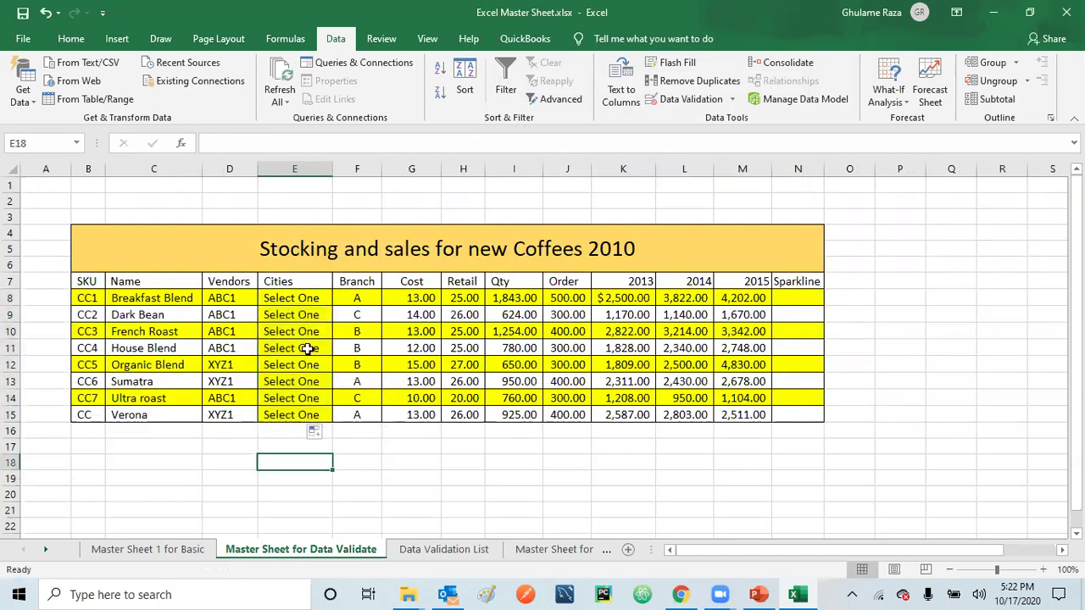
# Choose New York in E8 and Dallas in E9 from the cells' validation lists.
pyautogui.click(292, 301)
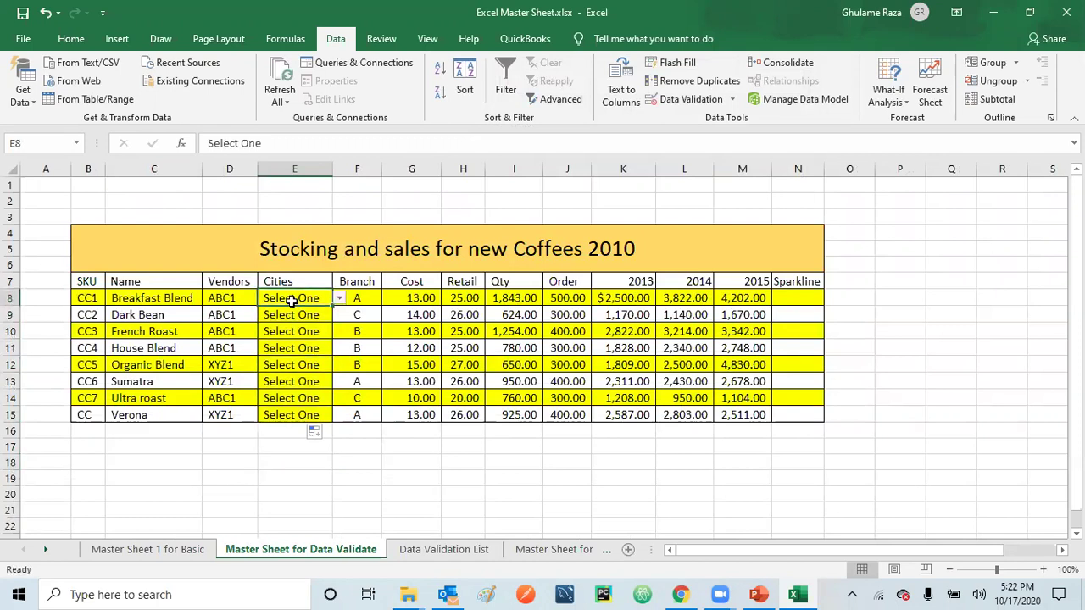
pyautogui.click(338, 298)
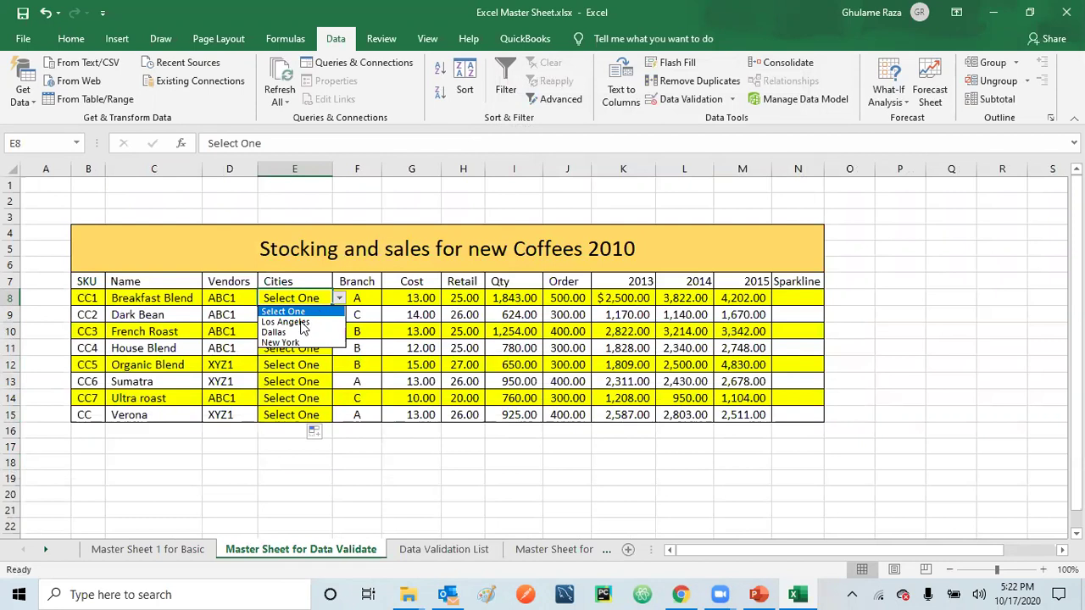
pyautogui.click(284, 341)
pyautogui.click(300, 316)
pyautogui.click(338, 314)
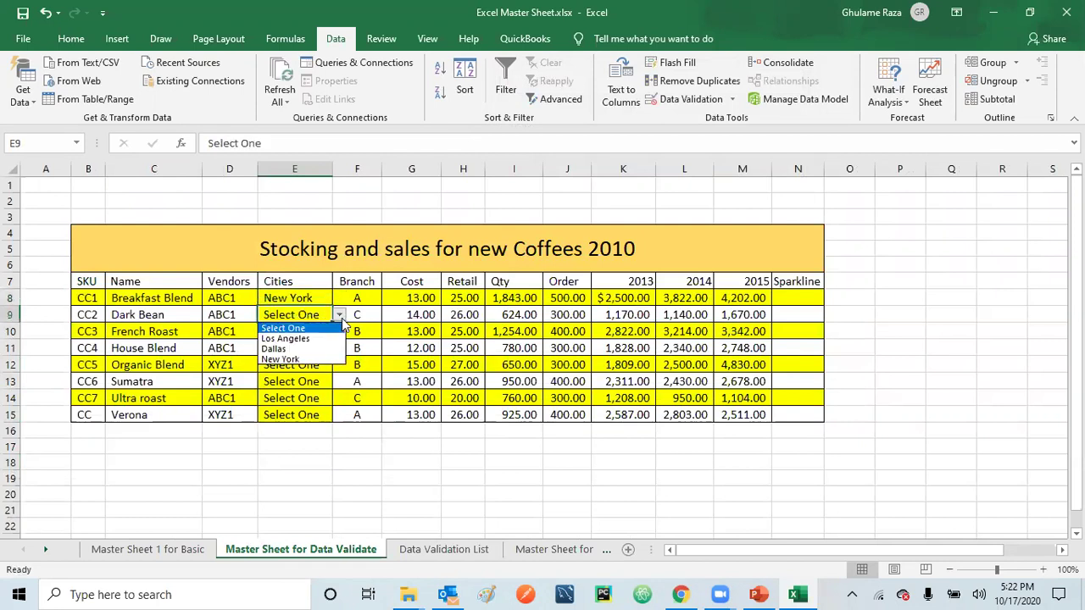
pyautogui.click(306, 350)
# Test the new validation by trying to enter Houston in cell E10, and cancel the entry.
pyautogui.click(299, 332)
pyautogui.write('Houston')
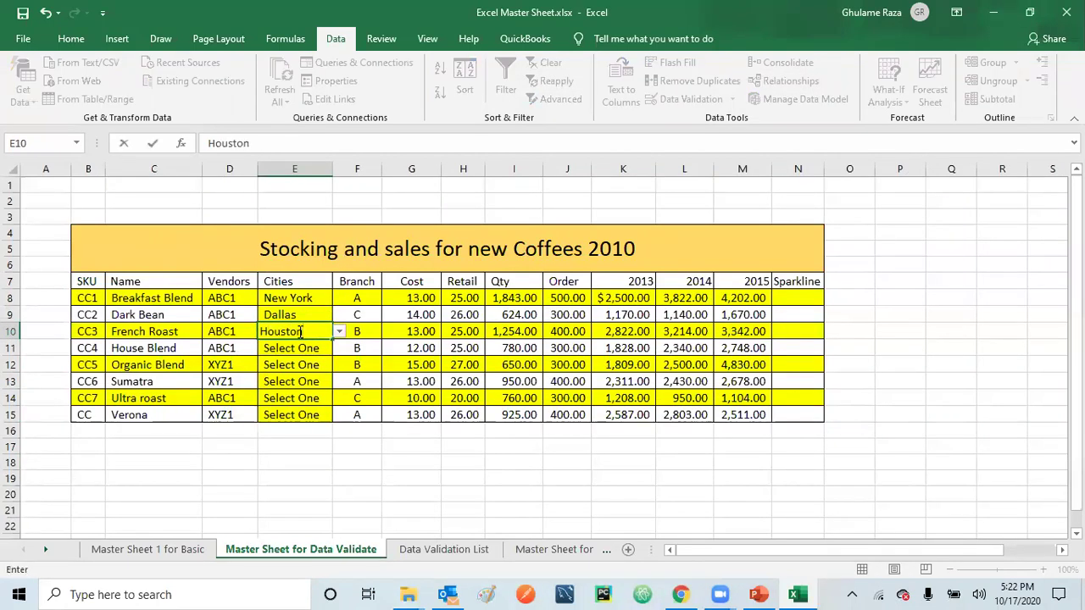
pyautogui.press('Return')
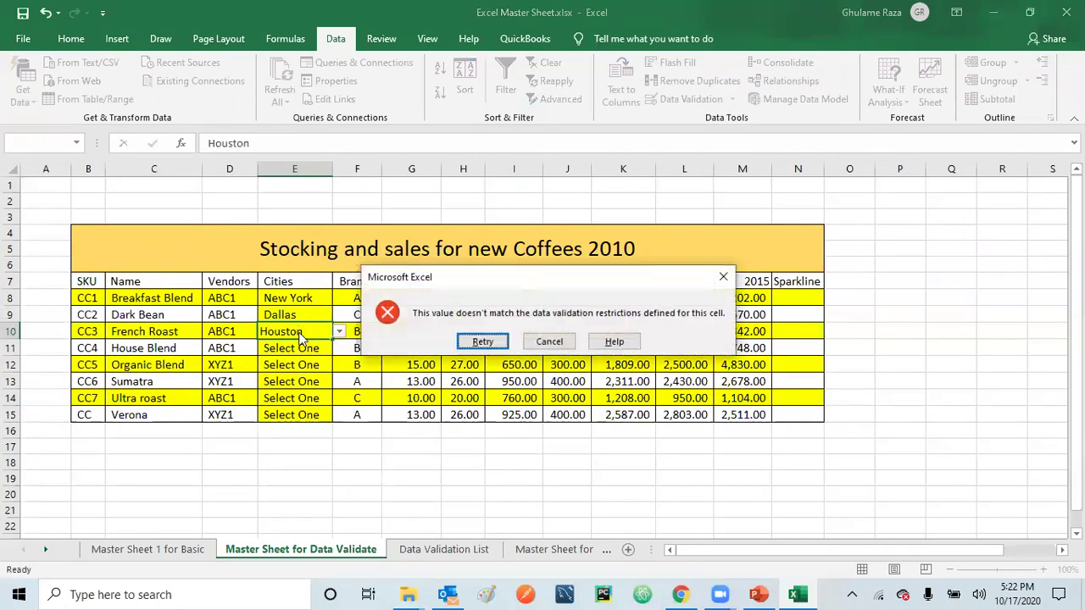
pyautogui.click(545, 343)
pyautogui.click(348, 478)
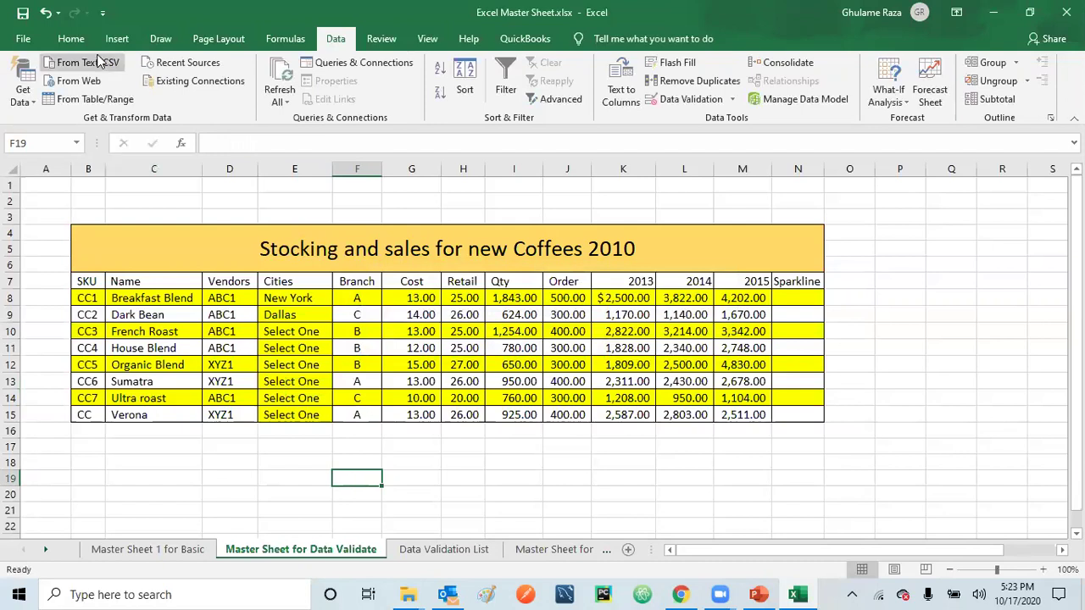
# Undo the city choices in E9 and E8 and the fill of Select One down the Cities column.
pyautogui.click(45, 13)
pyautogui.click(45, 12)
pyautogui.click(45, 13)
pyautogui.click(45, 13)
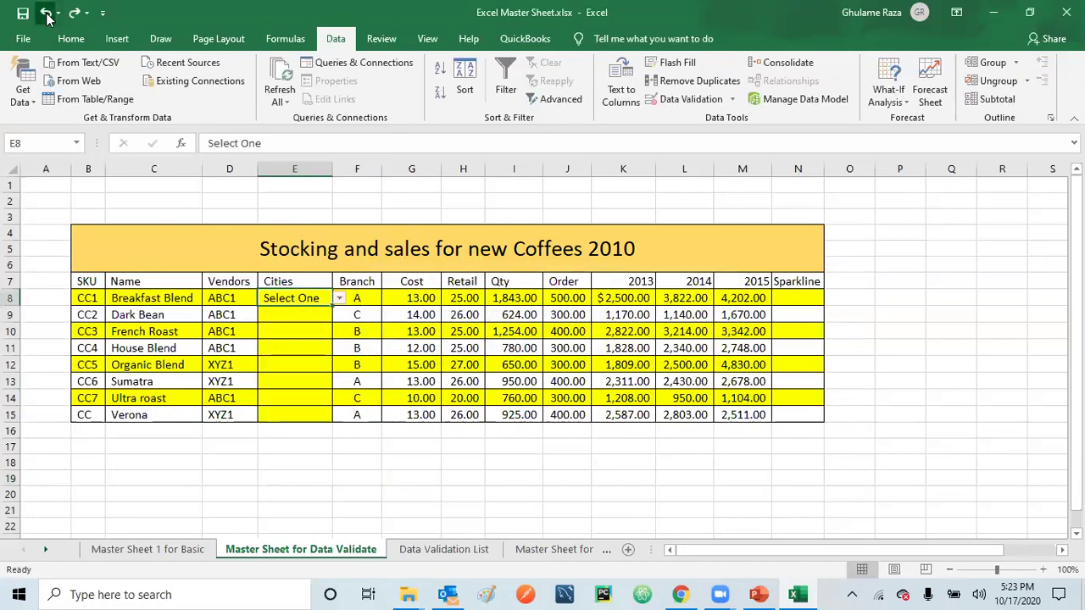
# Undo the Select One choice and the list validation in cell E8.
pyautogui.click(45, 13)
pyautogui.click(45, 13)
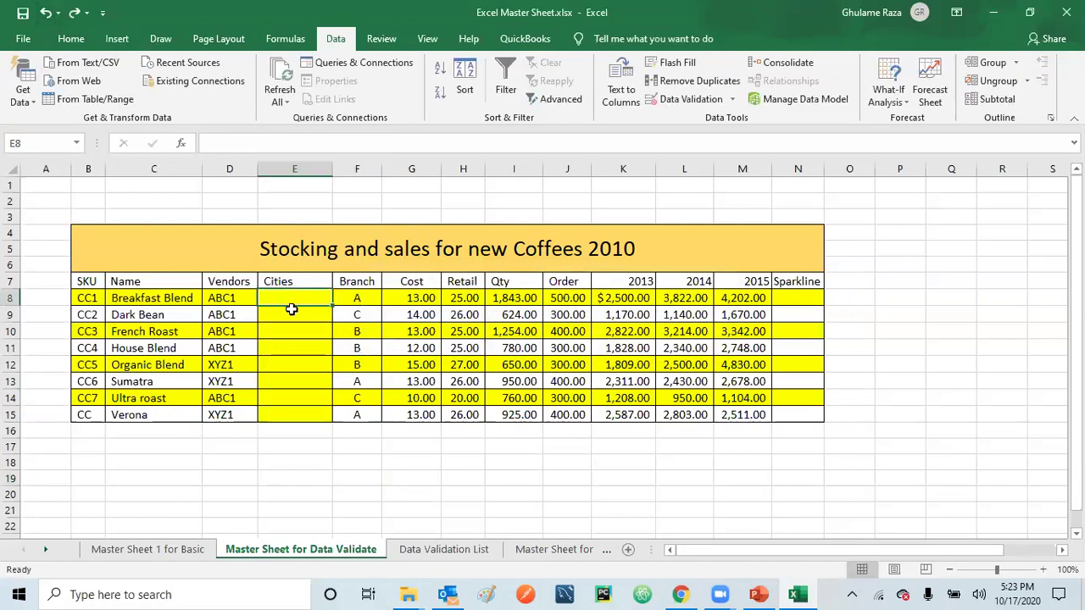
# Replace the Cities column header in E7 with Number Wh.
pyautogui.click(295, 281)
pyautogui.doubleClick(297, 282)
pyautogui.write('Number')
pyautogui.press('BackSpace')
pyautogui.press('BackSpace')
pyautogui.press('BackSpace')
pyautogui.press('BackSpace')
pyautogui.press('BackSpace')
pyautogui.press('BackSpace')
pyautogui.press('BackSpace')
pyautogui.press('BackSpace')
pyautogui.press('BackSpace')
pyautogui.press('BackSpace')
pyautogui.press('BackSpace')
pyautogui.press('BackSpace')
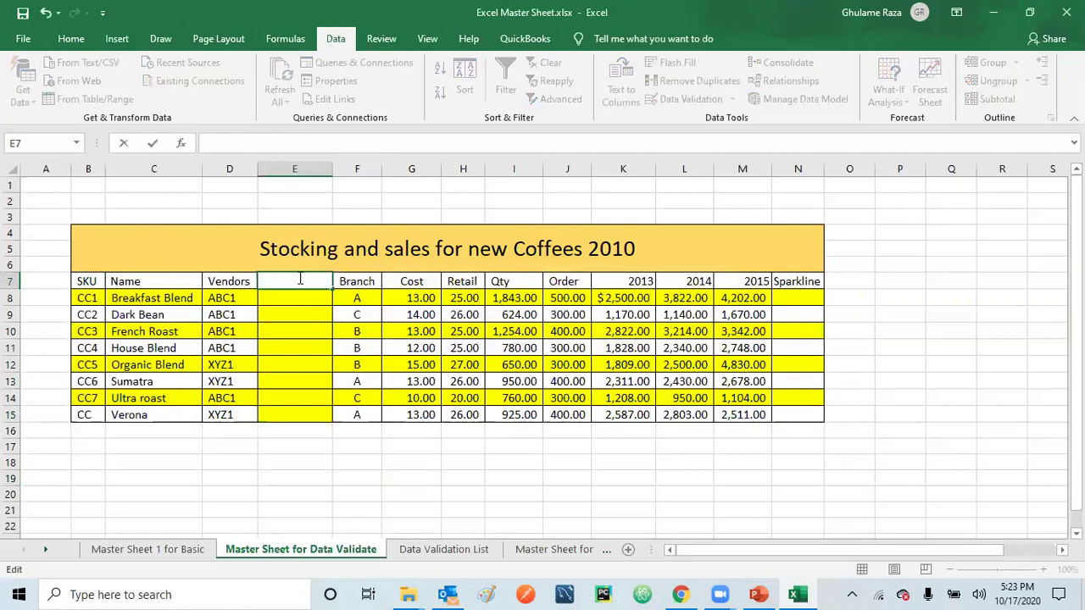
pyautogui.write('Number Wh')
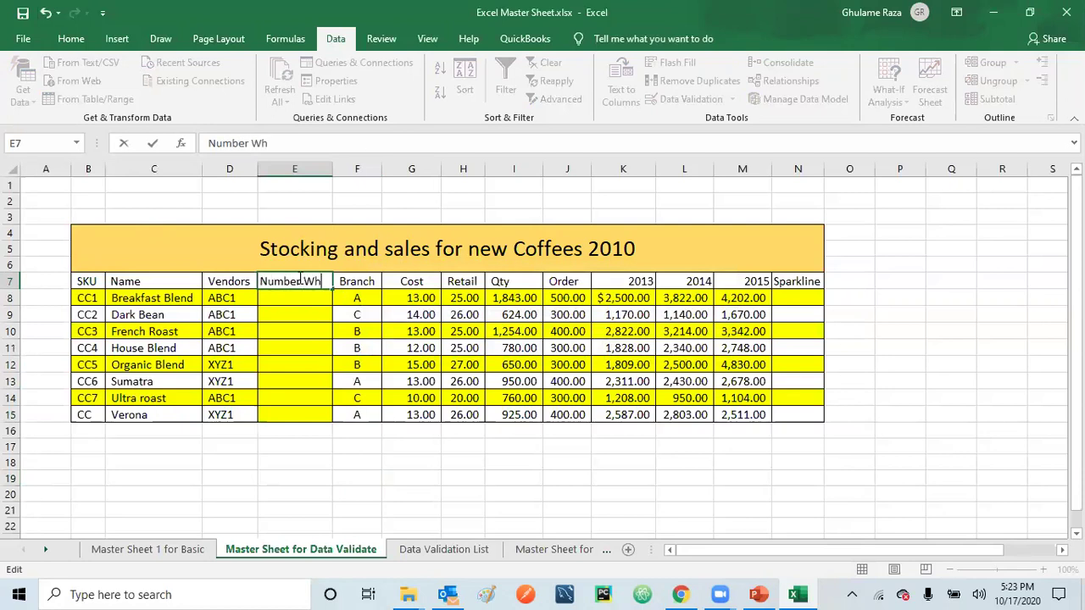
pyautogui.press('Return')
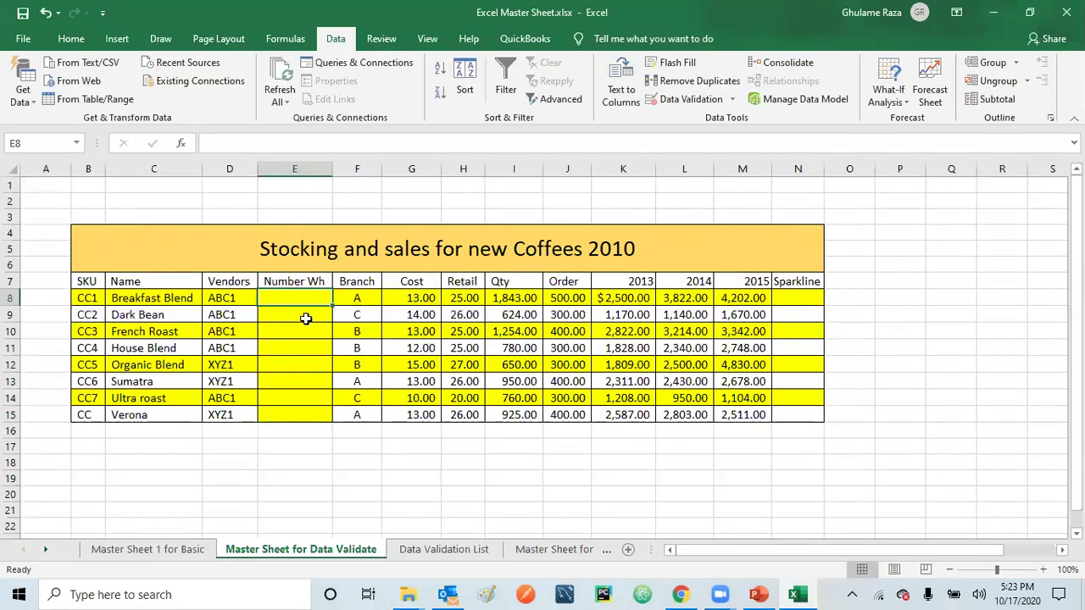
# Restrict E8 to whole numbers between 500 and 1000 with data validation, and fill the rule down through E15.
pyautogui.click(733, 100)
pyautogui.click(705, 124)
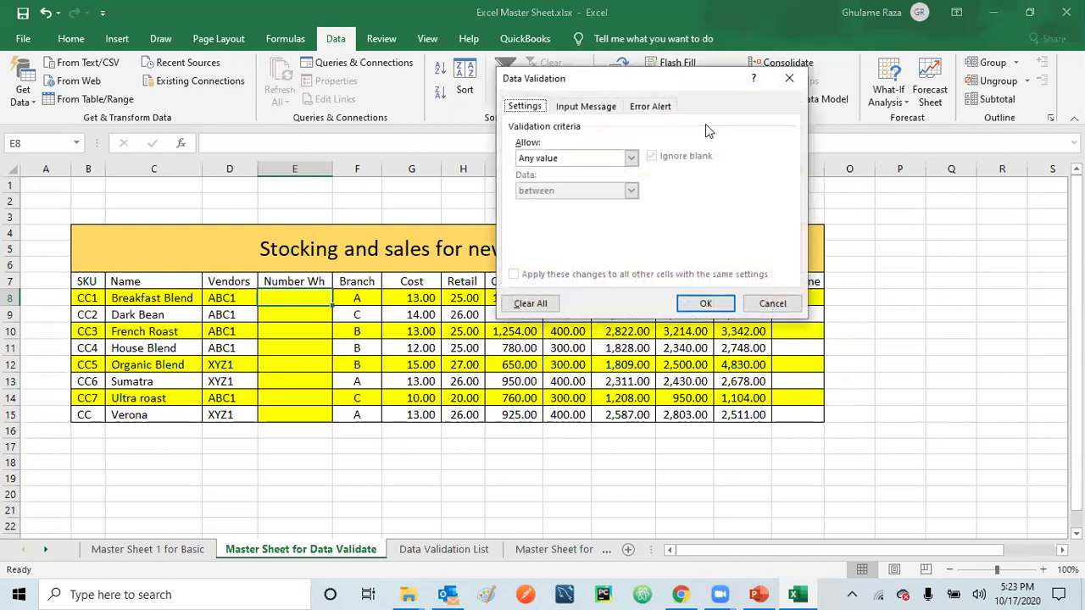
pyautogui.click(631, 158)
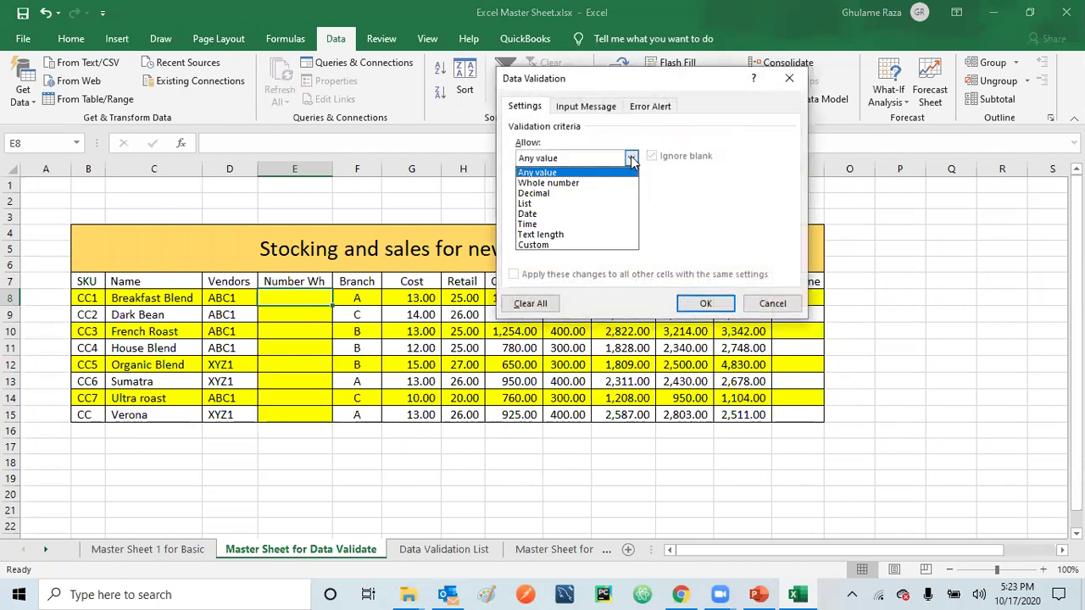
pyautogui.click(583, 183)
pyautogui.click(554, 222)
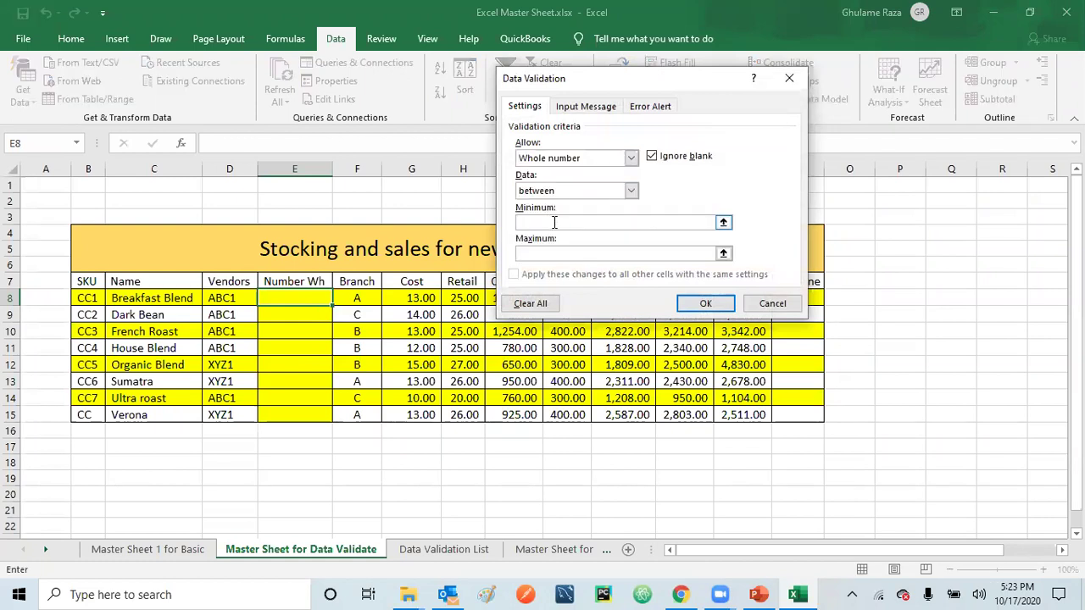
pyautogui.write('1')
pyautogui.click(556, 252)
pyautogui.write('1000')
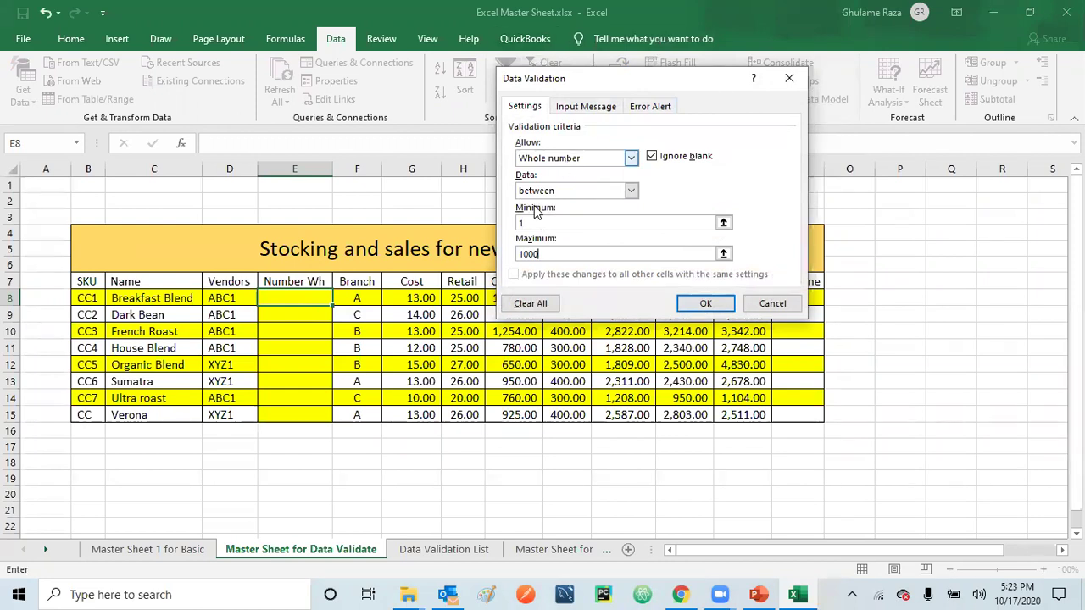
pyautogui.press('BackSpace')
pyautogui.write('500')
pyautogui.click(700, 309)
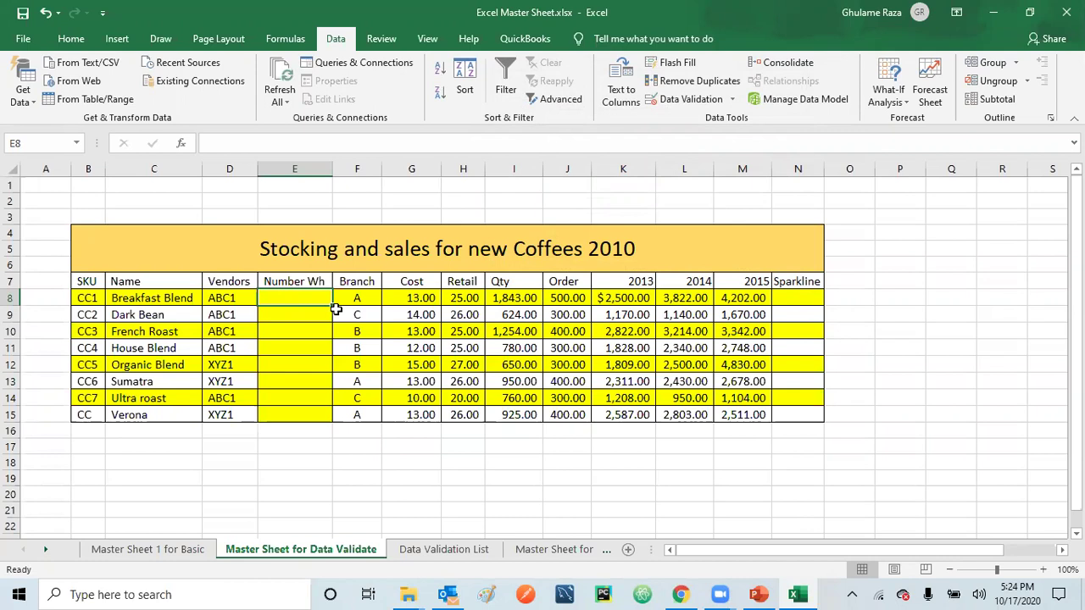
pyautogui.moveTo(332, 306); pyautogui.dragTo(332, 424)
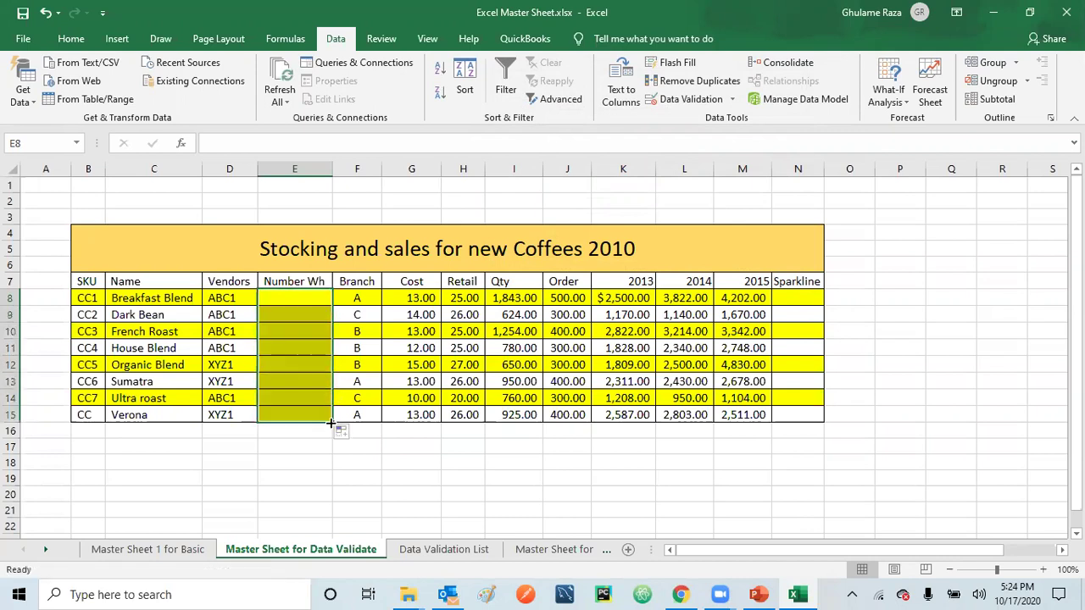
# Enter 500 for Breakfast Blend in cell E8.
pyautogui.click(288, 295)
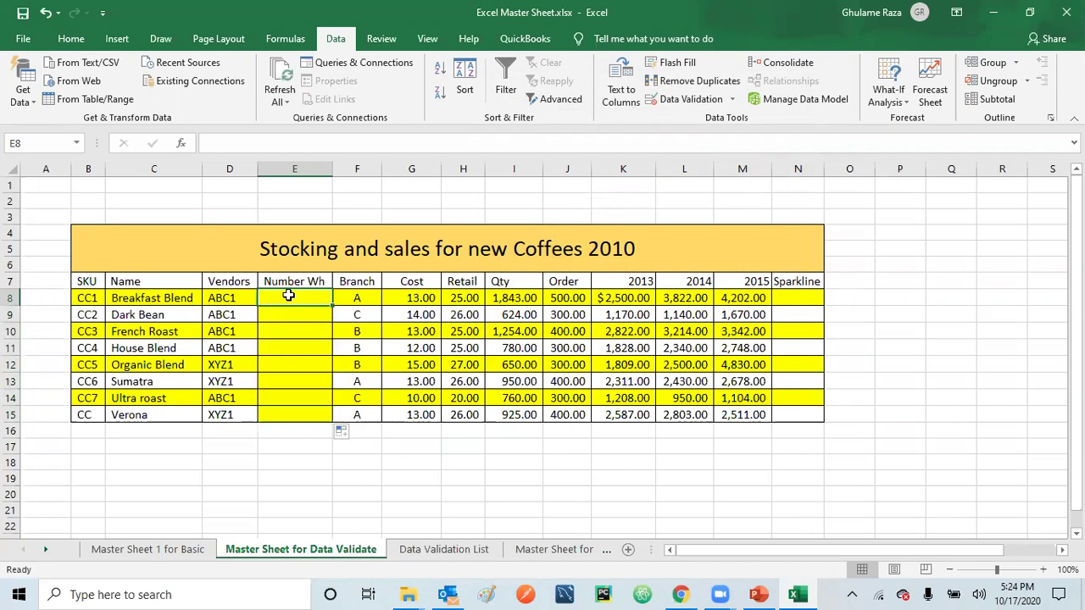
pyautogui.write('1500')
pyautogui.press('Return')
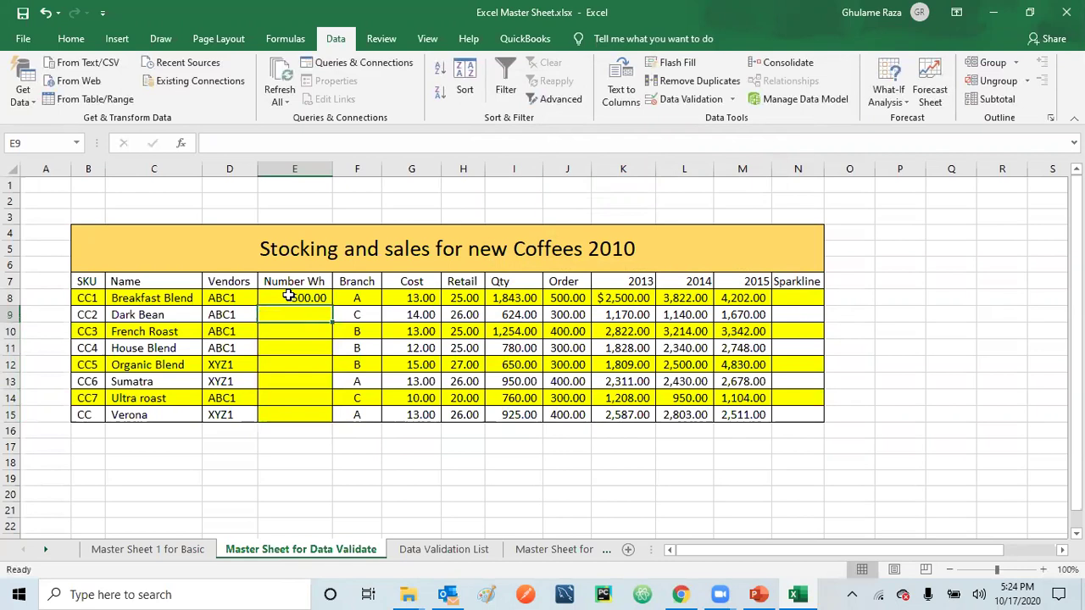
# Test the whole-number rule in E9 by trying to enter 500.29 and 499, cancelling both entries.
pyautogui.write('500.29')
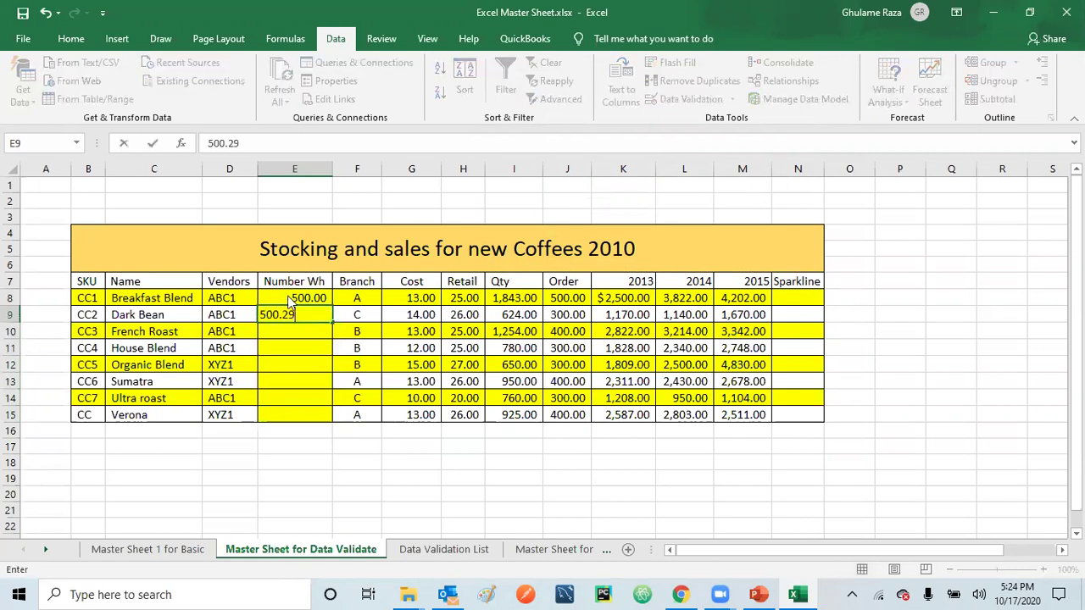
pyautogui.press('Return')
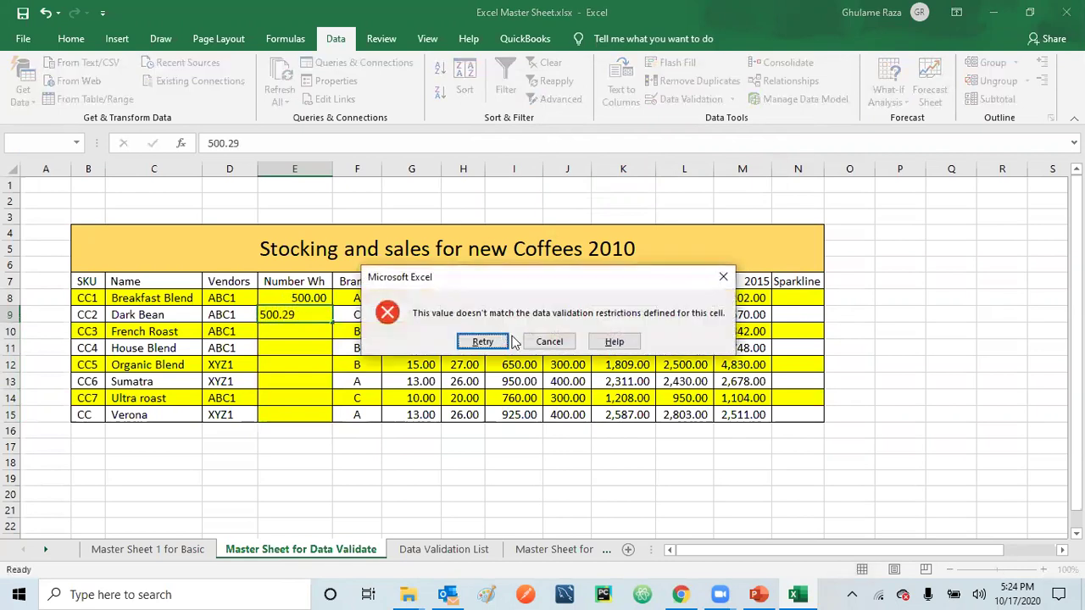
pyautogui.click(556, 345)
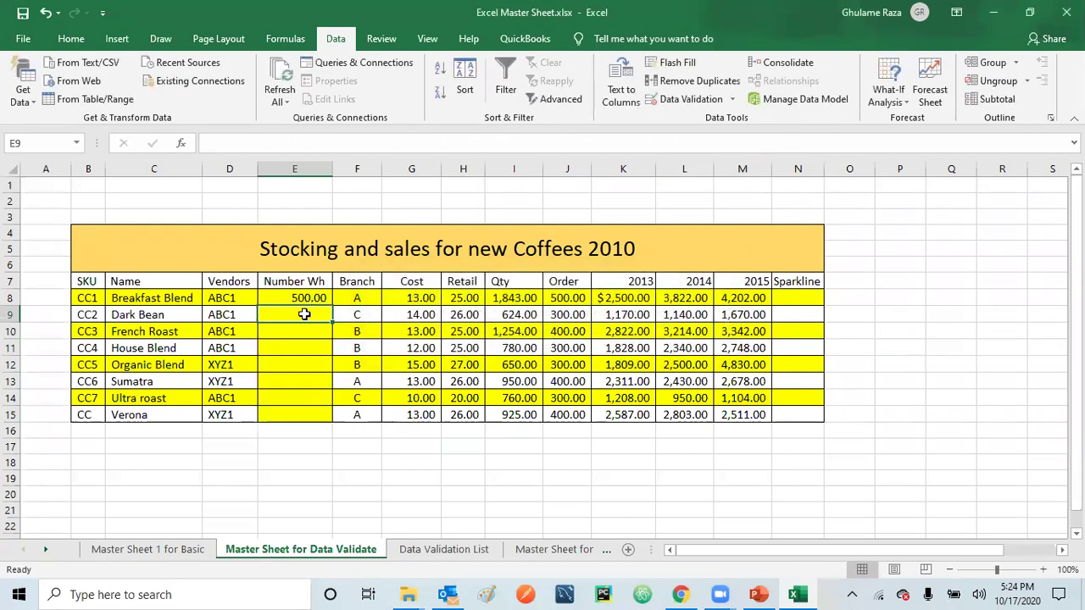
pyautogui.write('499')
pyautogui.press('Return')
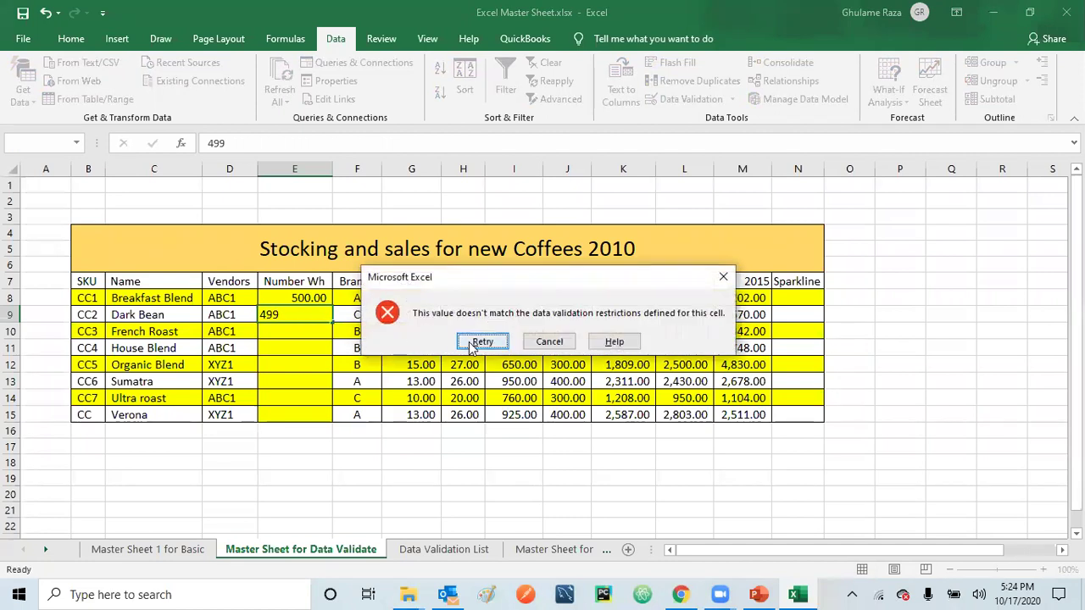
pyautogui.click(550, 344)
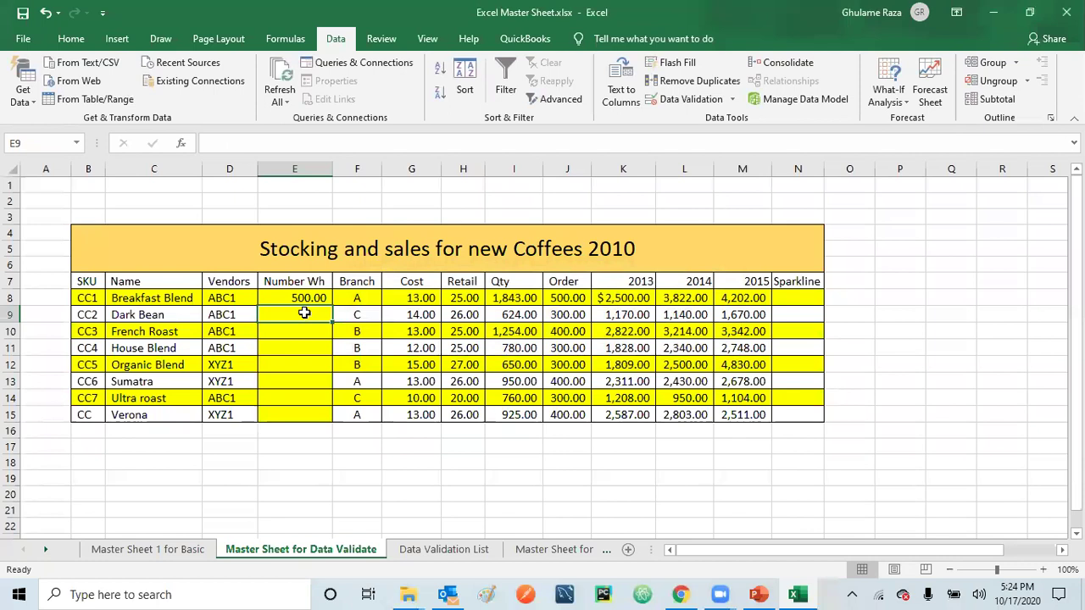
# Enter 799 in E9 and 1000 in E10 of the Number Wh column.
pyautogui.write('700')
pyautogui.press('Return')
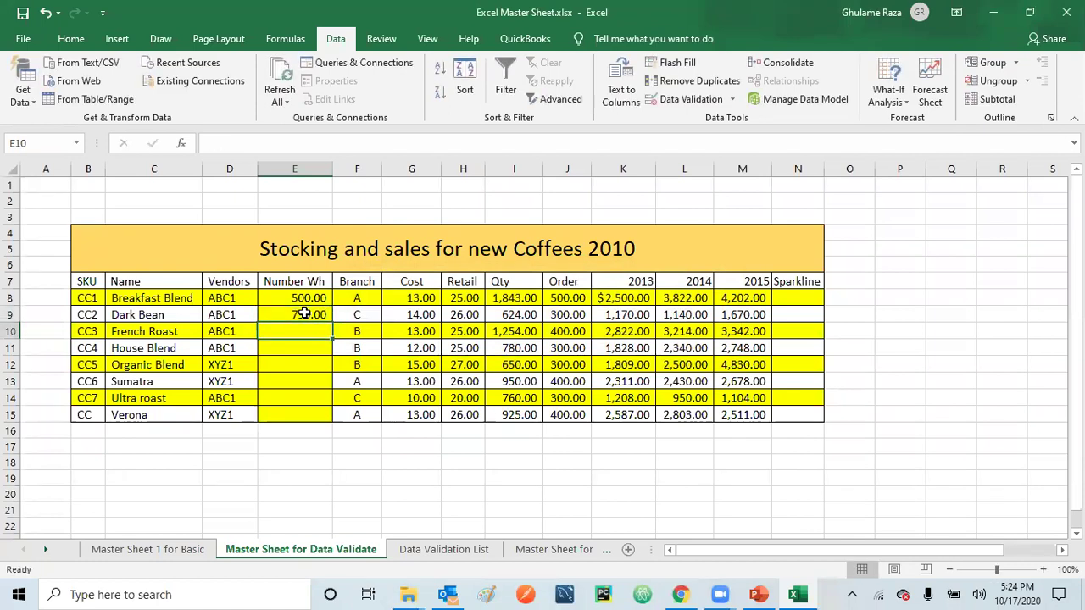
pyautogui.write('1000')
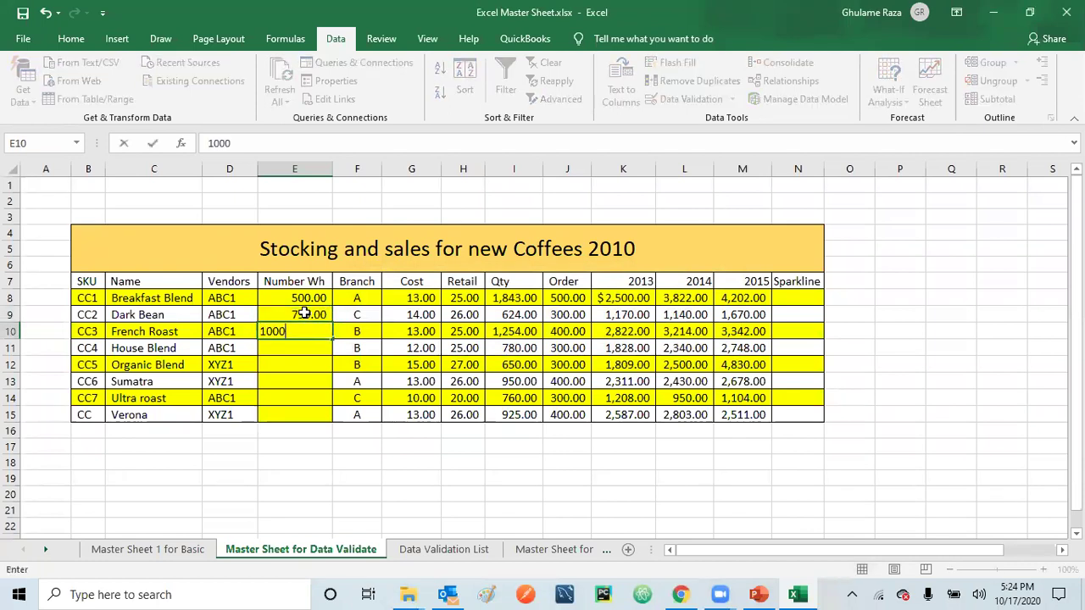
pyautogui.press('Return')
# Test the upper limit by trying to enter 1001 in E11, and cancel the entry.
pyautogui.write('1001')
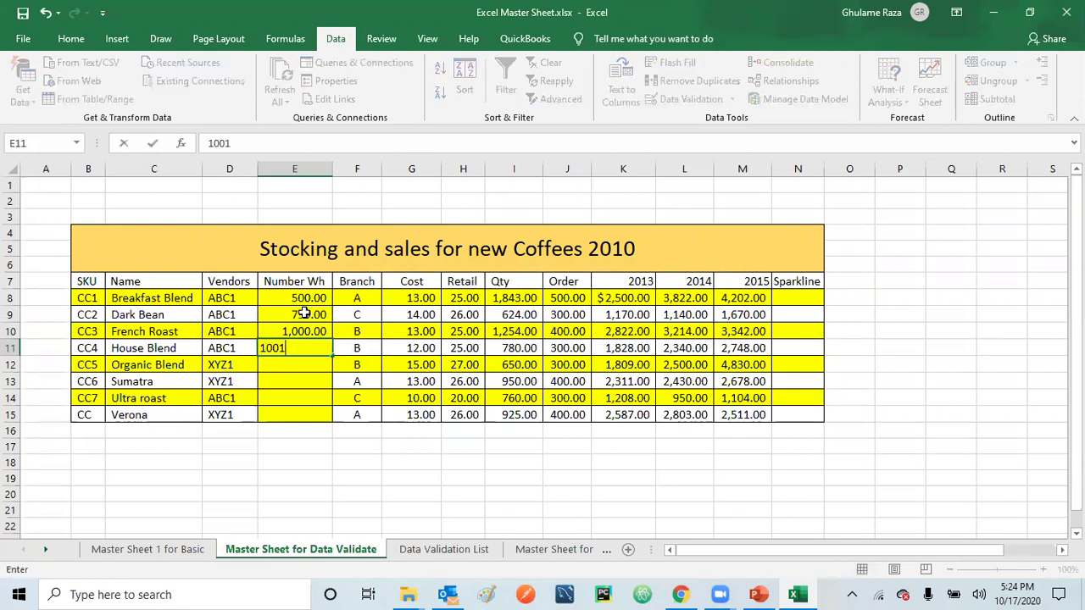
pyautogui.press('Return')
pyautogui.click(549, 340)
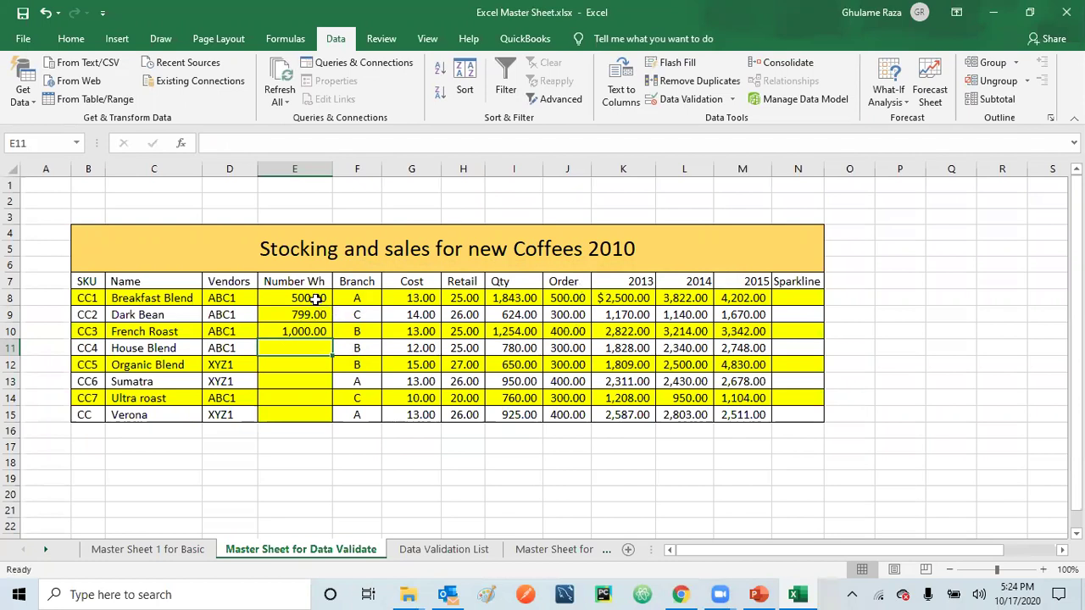
# Clear all data validation from E8:E15 and delete the numbers entered in that range.
pyautogui.moveTo(315, 297); pyautogui.dragTo(304, 416)
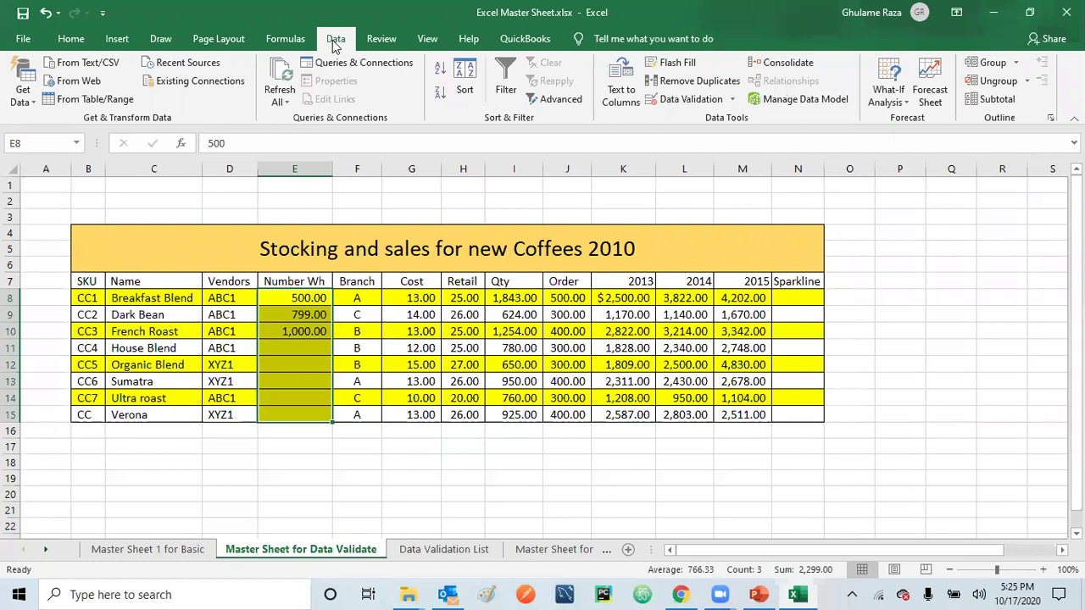
pyautogui.click(731, 99)
pyautogui.click(703, 119)
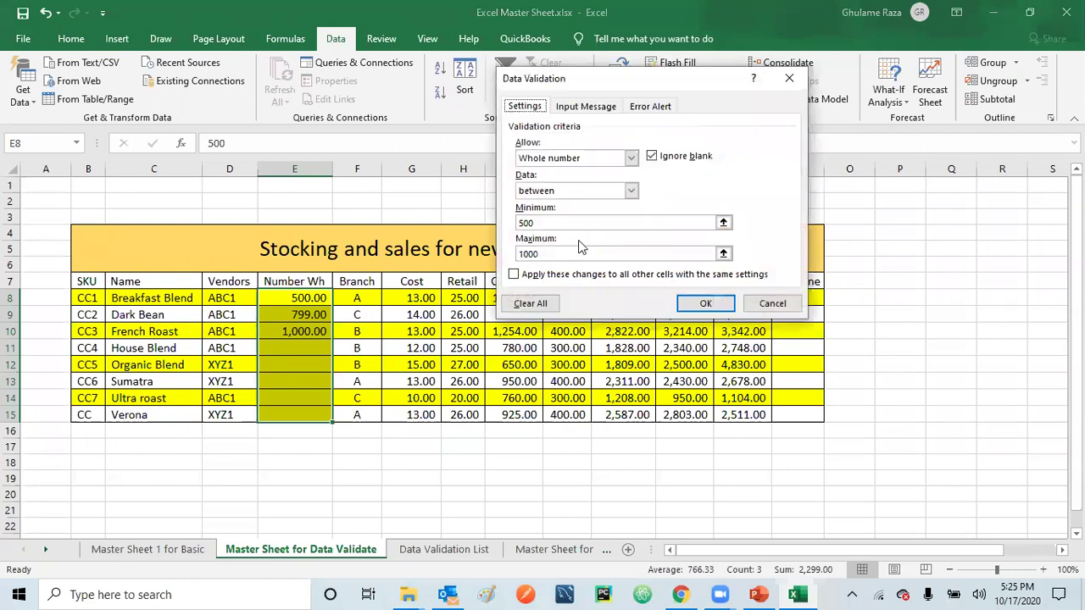
pyautogui.click(532, 304)
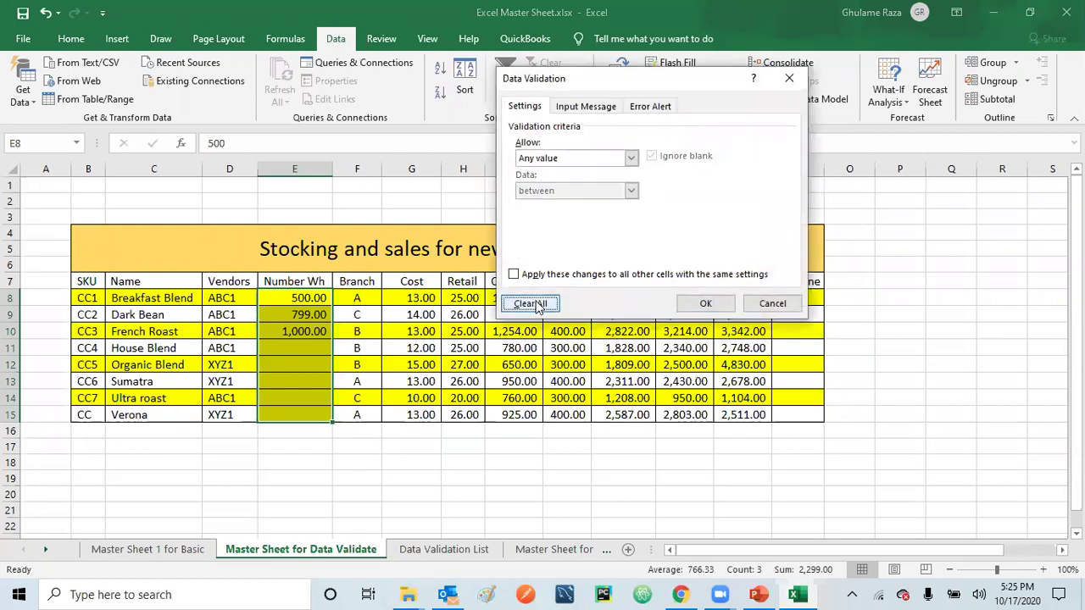
pyautogui.click(706, 303)
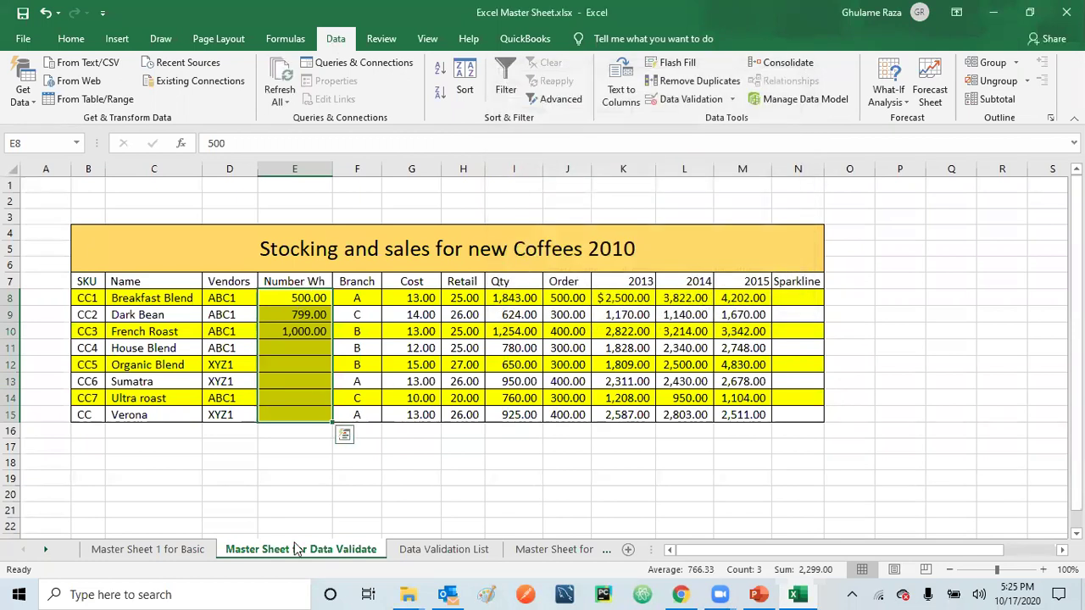
pyautogui.press('Delete')
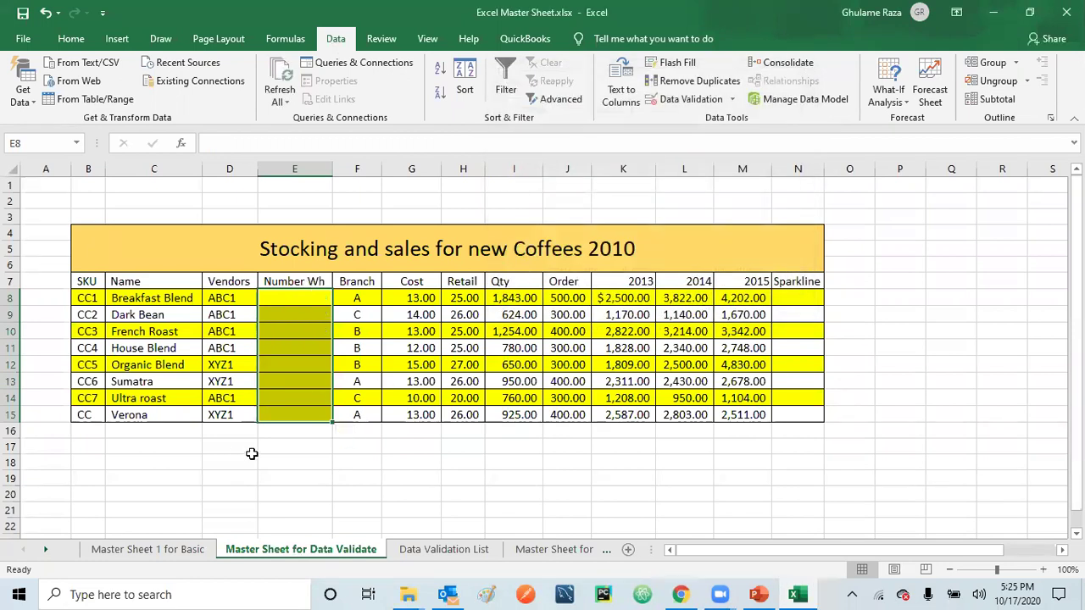
pyautogui.click(262, 489)
# Restrict E8 to decimal values between 500 and 1000 with data validation.
pyautogui.click(296, 296)
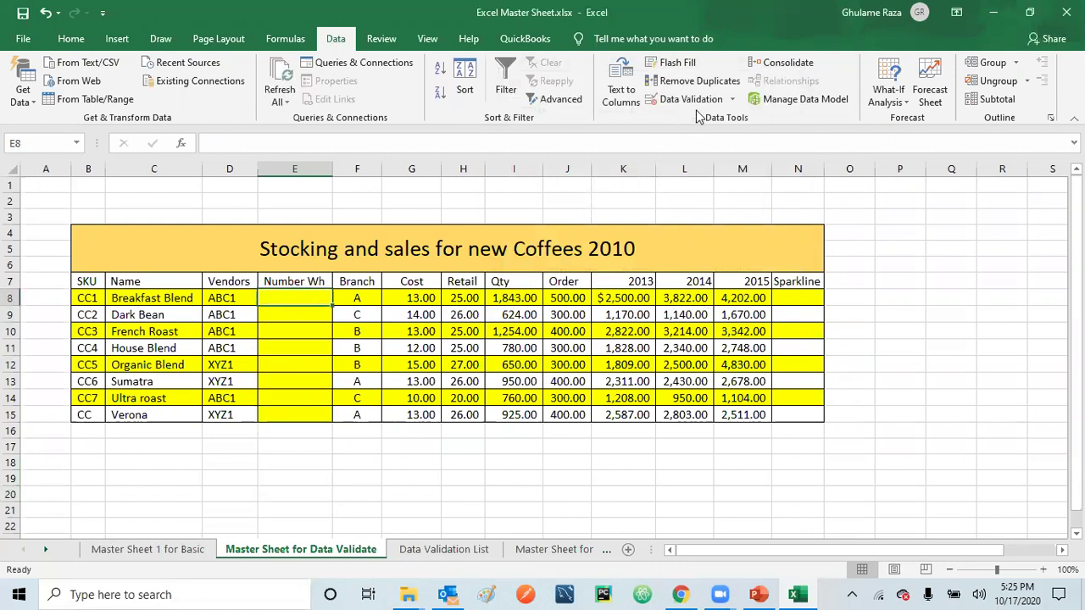
pyautogui.click(733, 99)
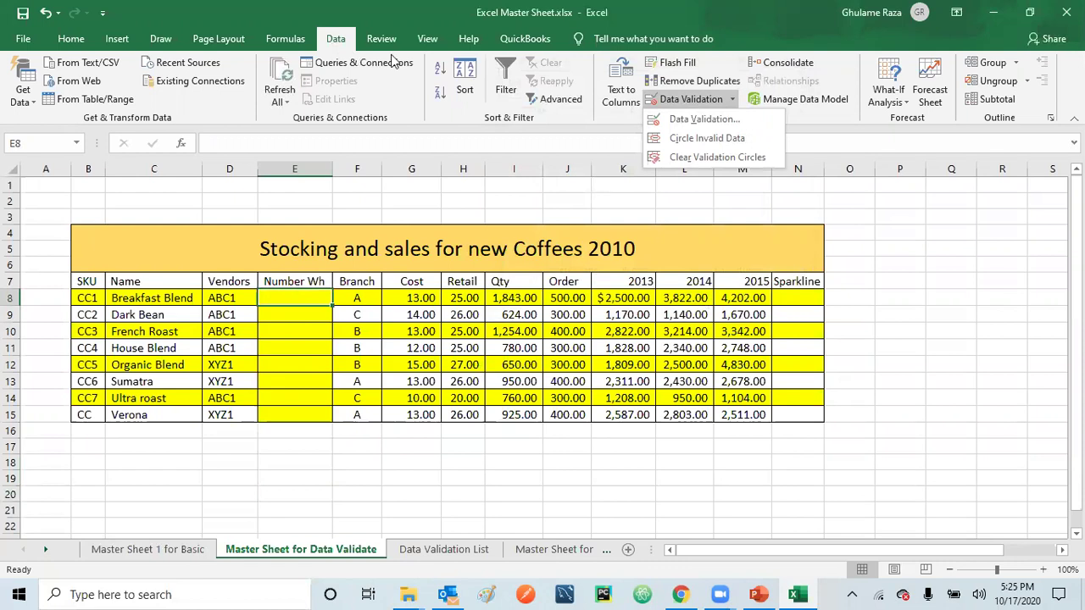
pyautogui.click(716, 122)
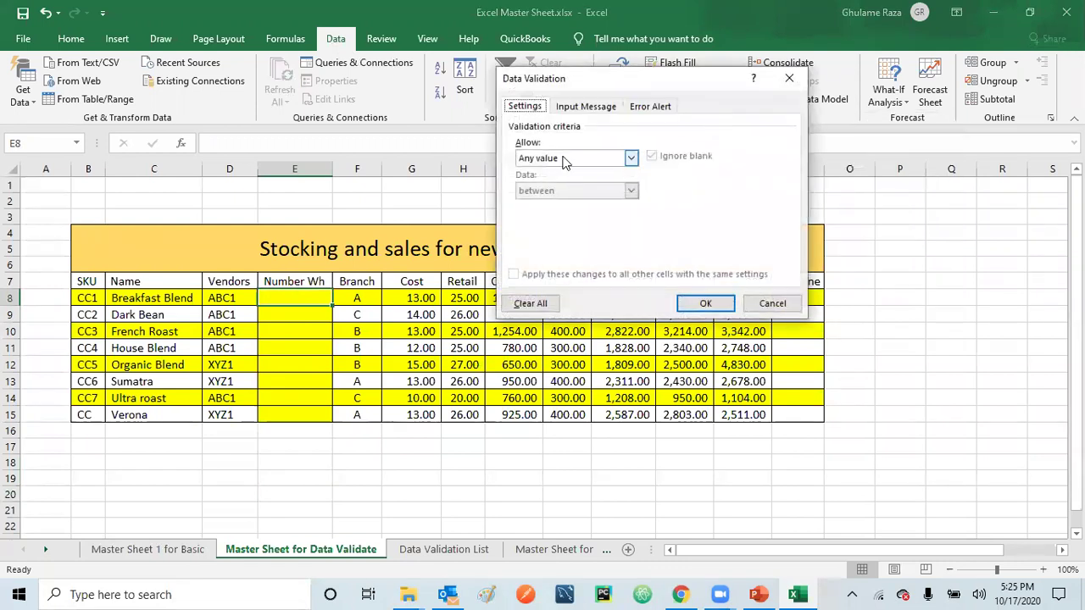
pyautogui.click(632, 158)
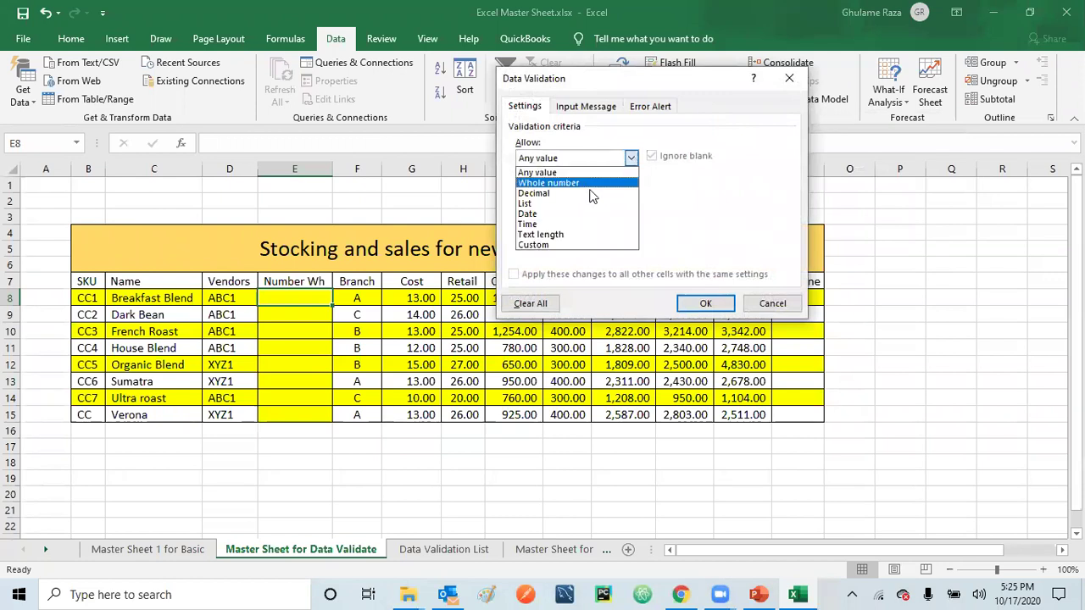
pyautogui.click(542, 193)
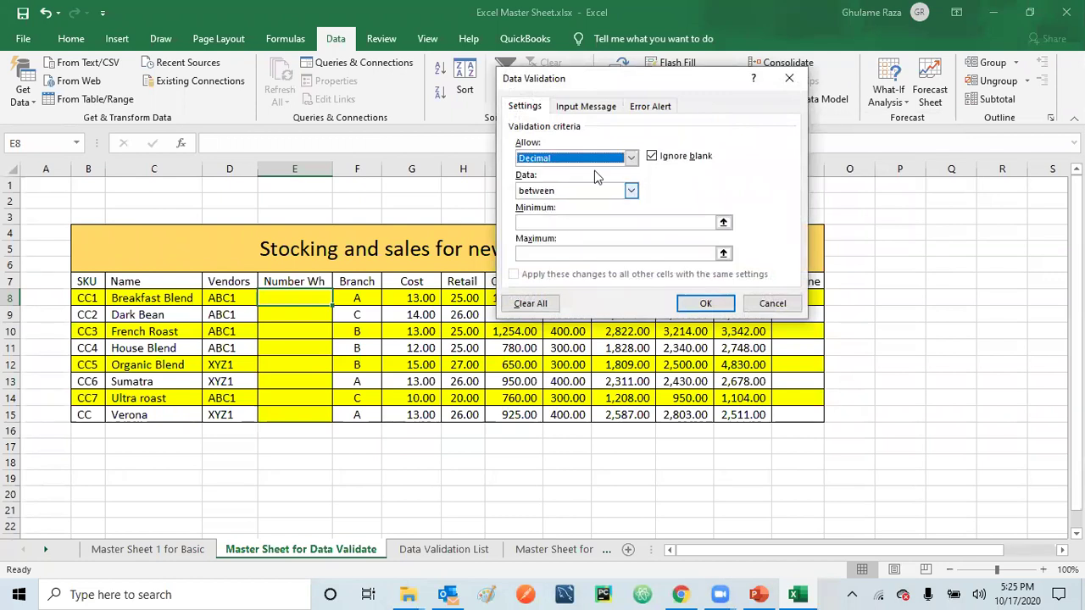
pyautogui.click(596, 218)
pyautogui.write('500')
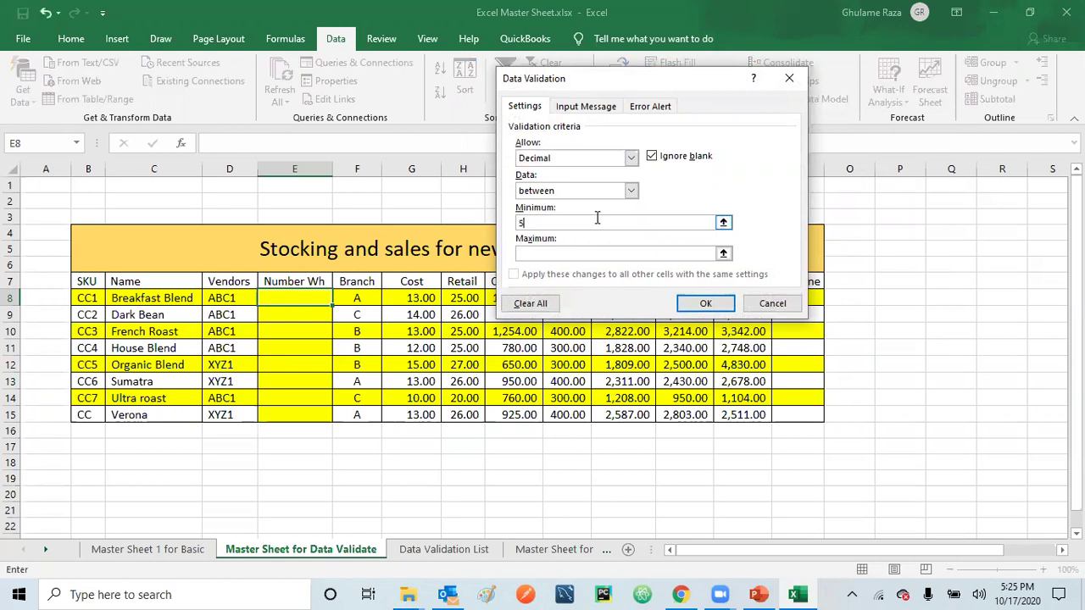
pyautogui.click(584, 253)
pyautogui.write('1000')
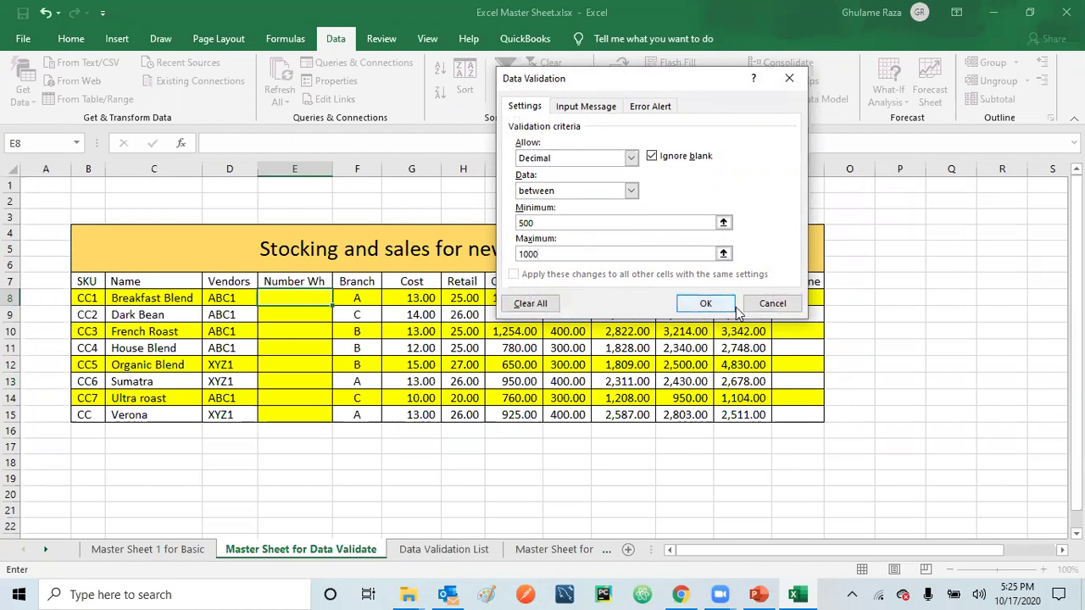
pyautogui.click(721, 310)
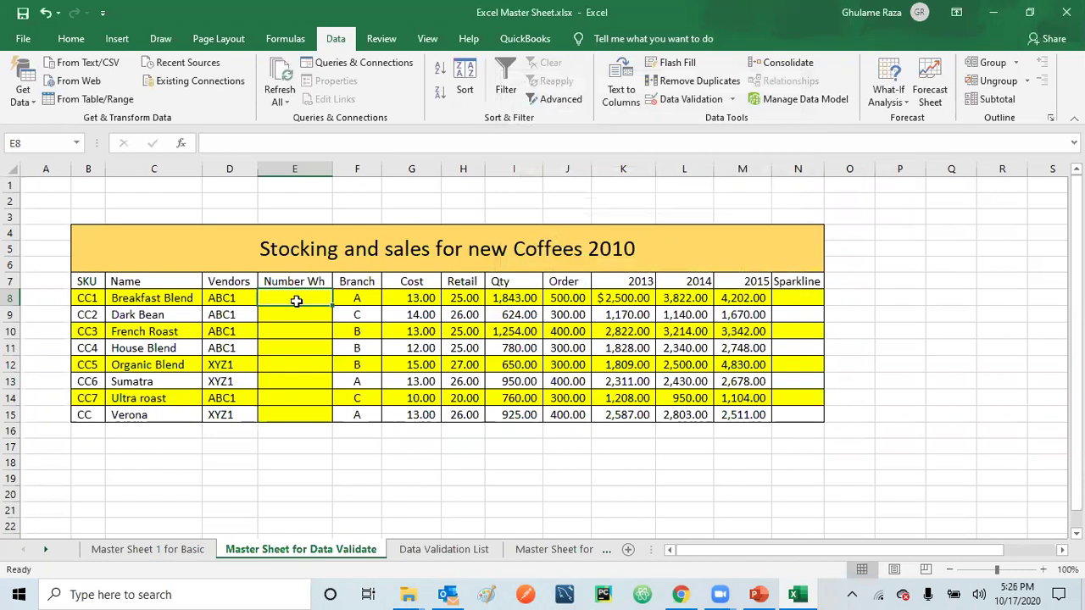
# Review the decimal validation settings of E8 and copy the rule down through E15.
pyautogui.click(734, 99)
pyautogui.click(709, 125)
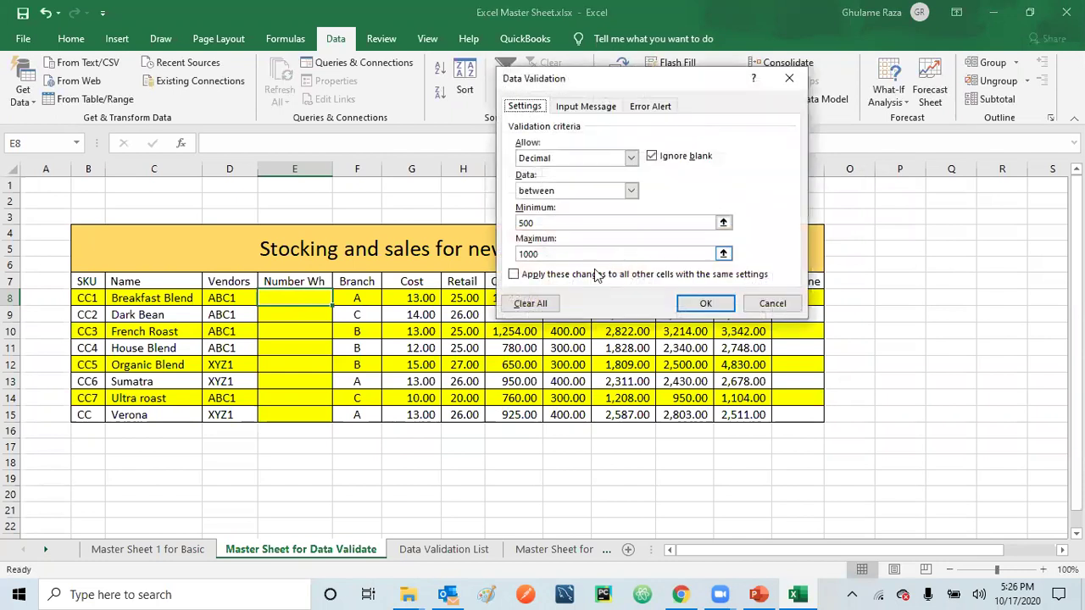
pyautogui.click(699, 313)
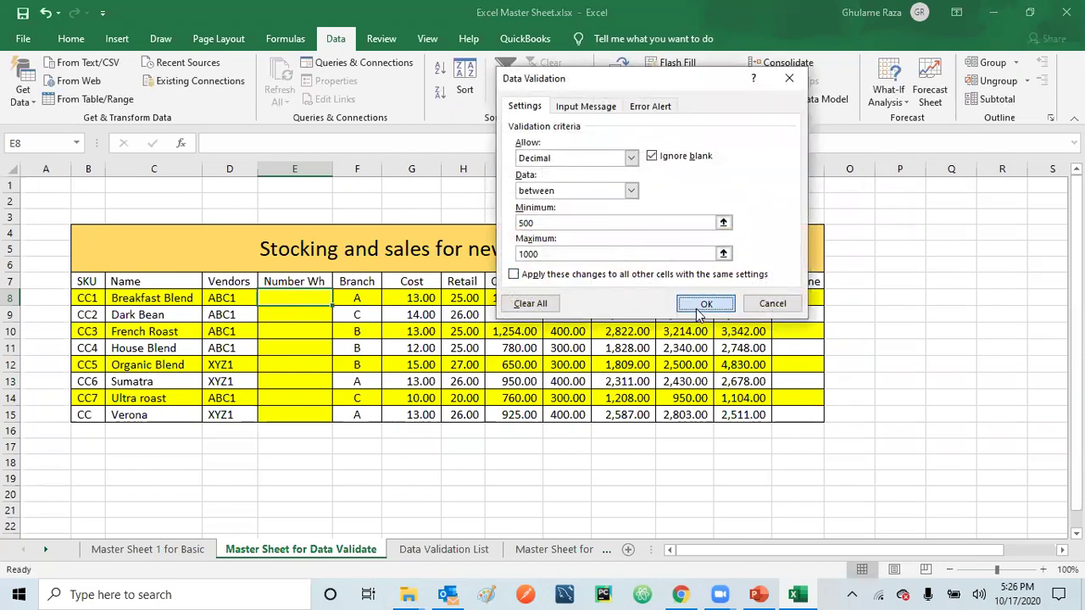
pyautogui.moveTo(332, 304); pyautogui.dragTo(326, 418)
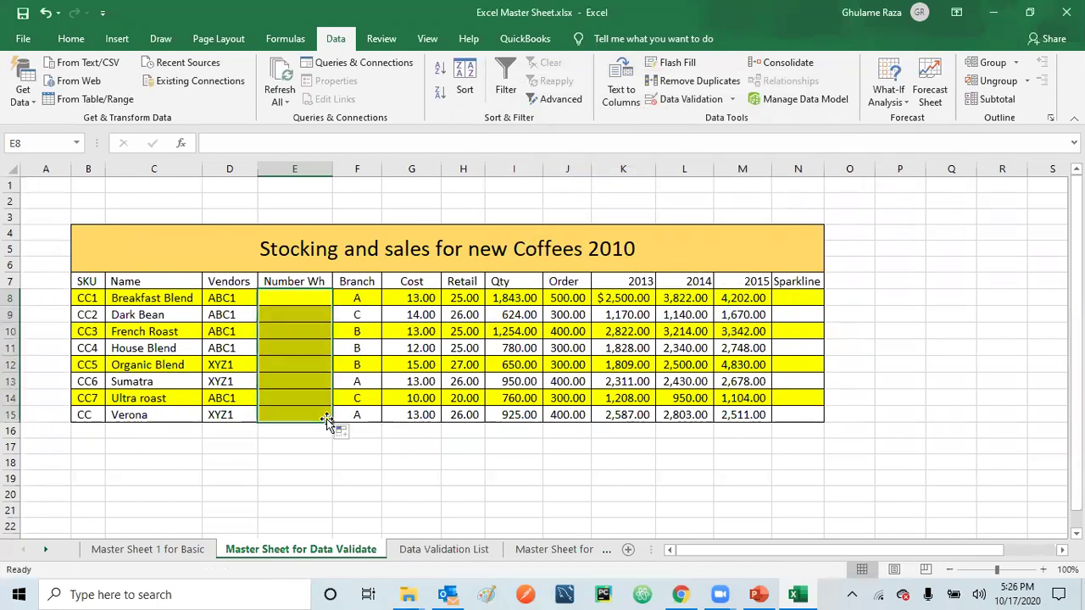
# Test the lower limit by trying to enter 499 and 499.5 in E8, cancelling each entry.
pyautogui.click(297, 298)
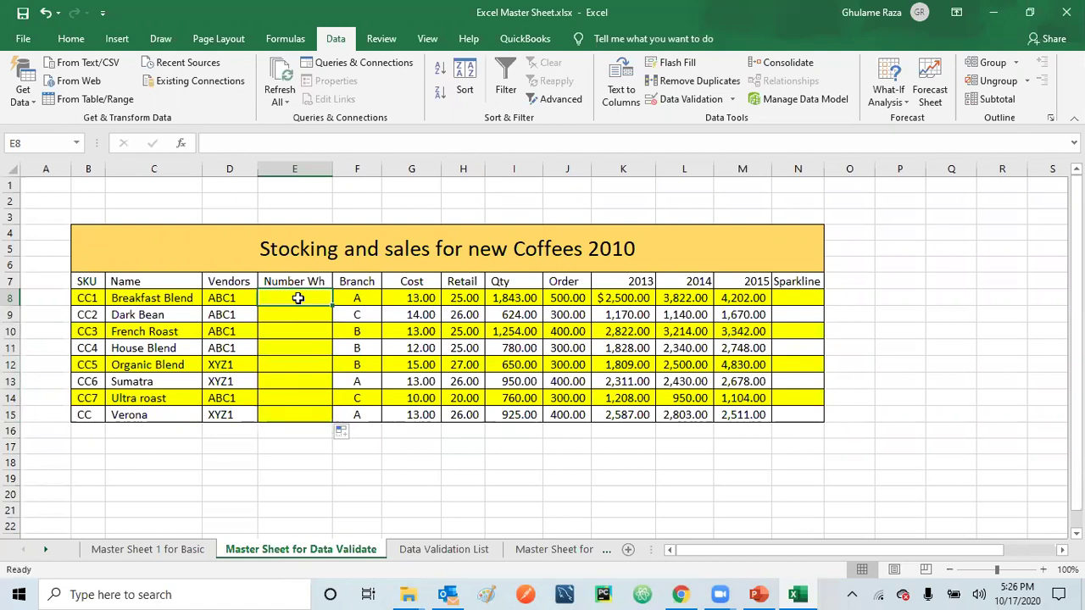
pyautogui.write('499')
pyautogui.press('Return')
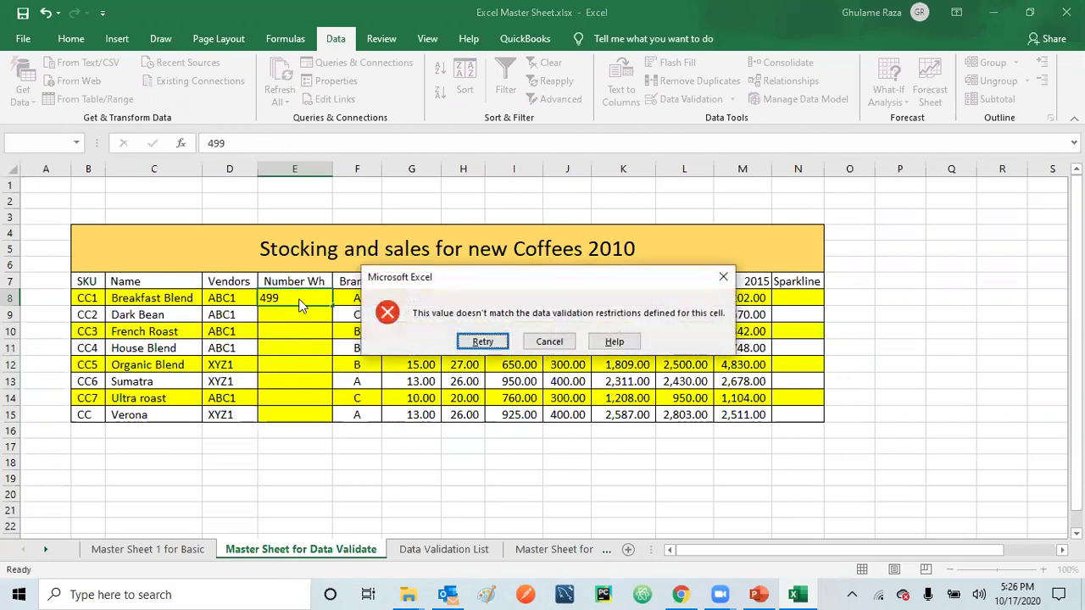
pyautogui.click(541, 343)
pyautogui.write('499.5')
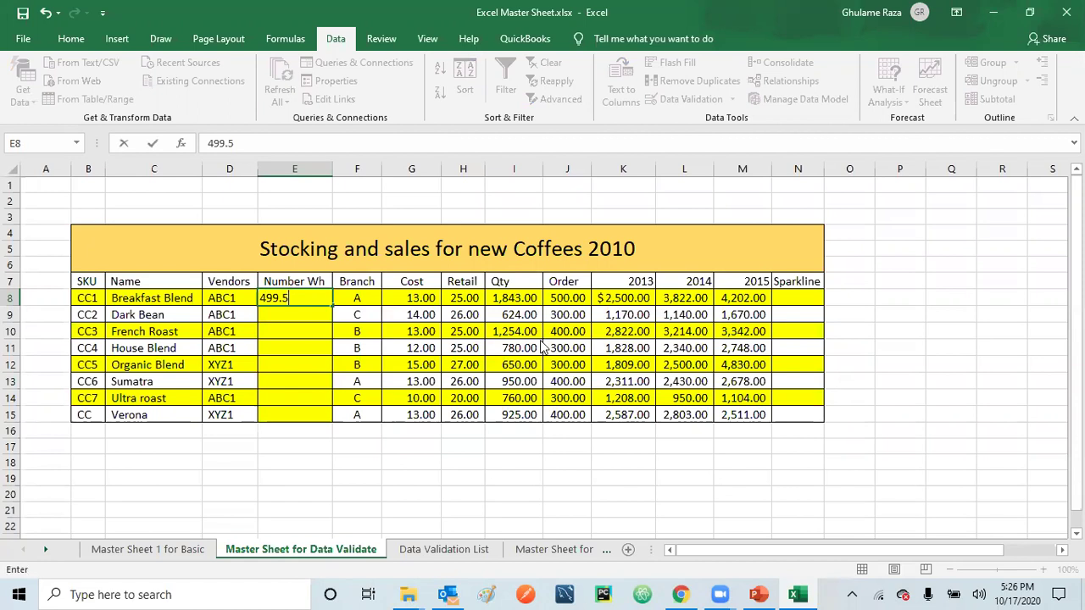
pyautogui.press('Return')
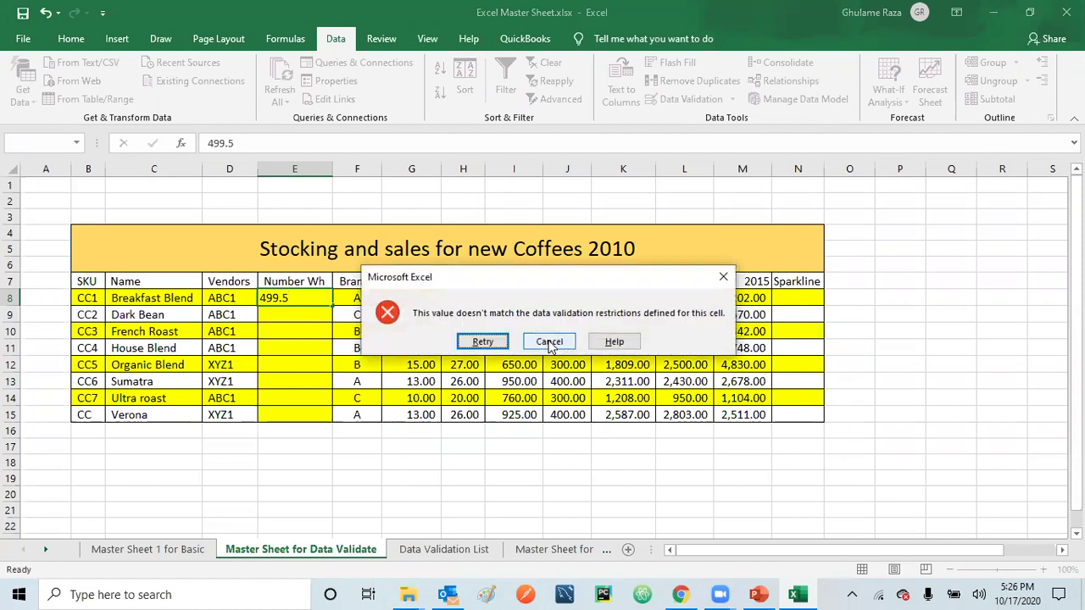
pyautogui.click(549, 342)
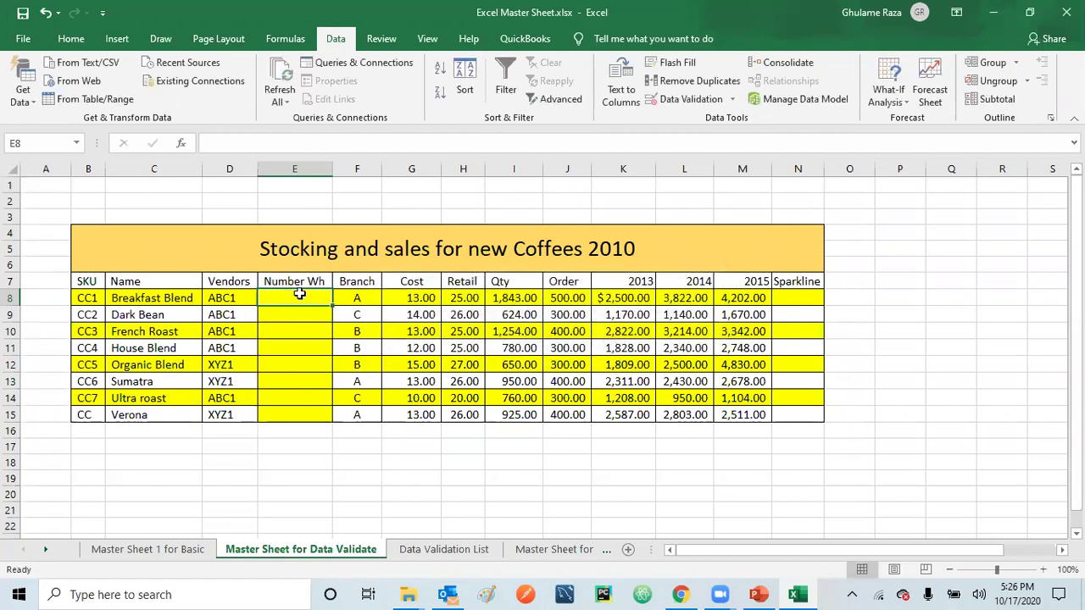
# Enter 500 in E8 of the Number Wh column, and replace it with 500.01.
pyautogui.write('500')
pyautogui.press('Return')
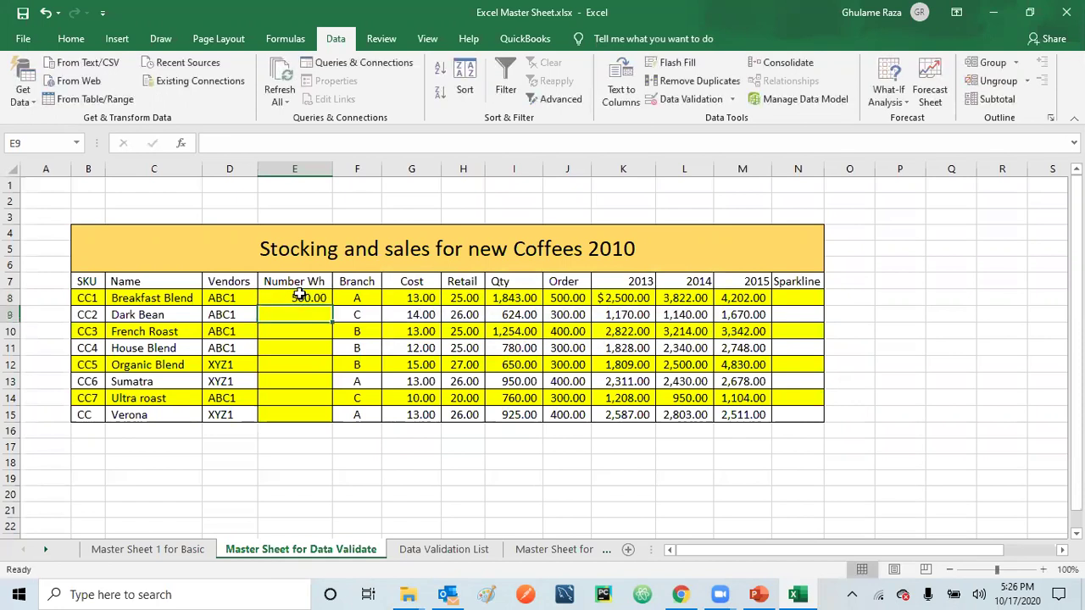
pyautogui.click(307, 298)
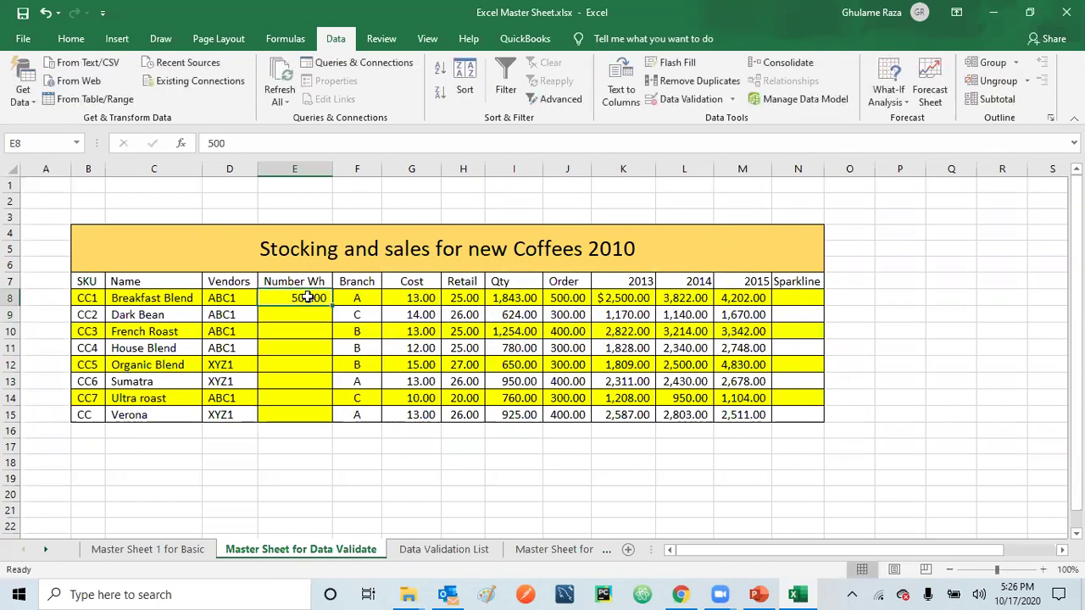
pyautogui.write('500.01')
pyautogui.press('Return')
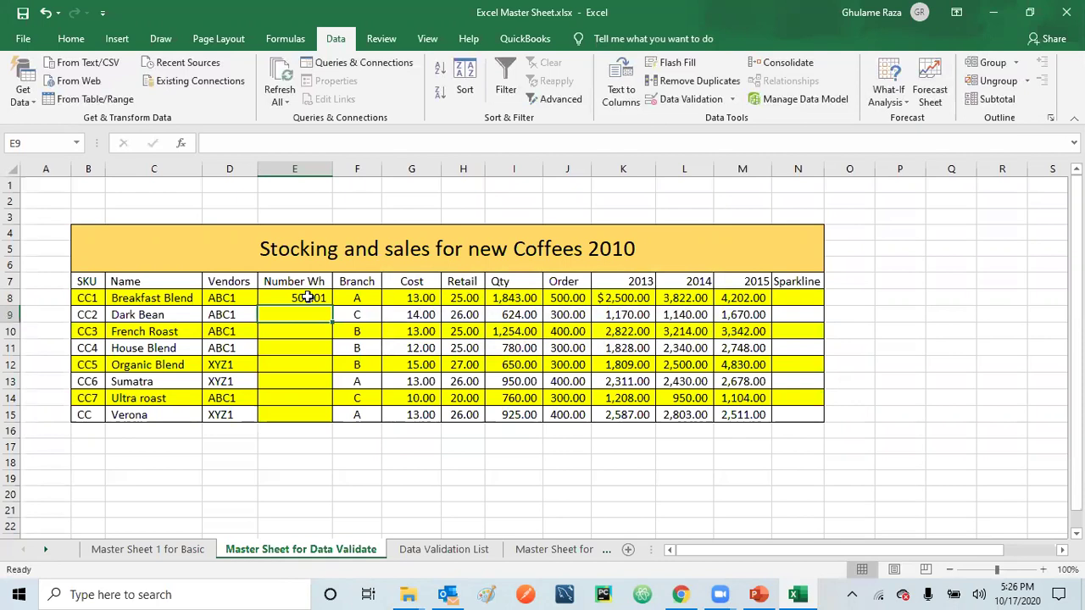
# Enter 799.65 in E9 and 1000 in E10 of the Number Wh column.
pyautogui.write('799.65')
pyautogui.press('Return')
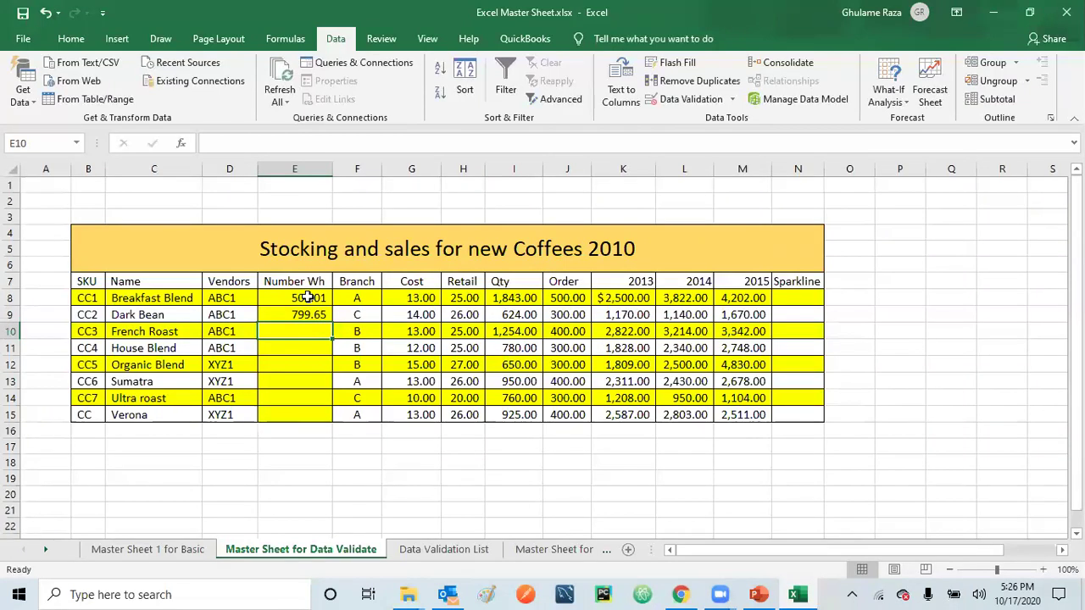
pyautogui.write('1000')
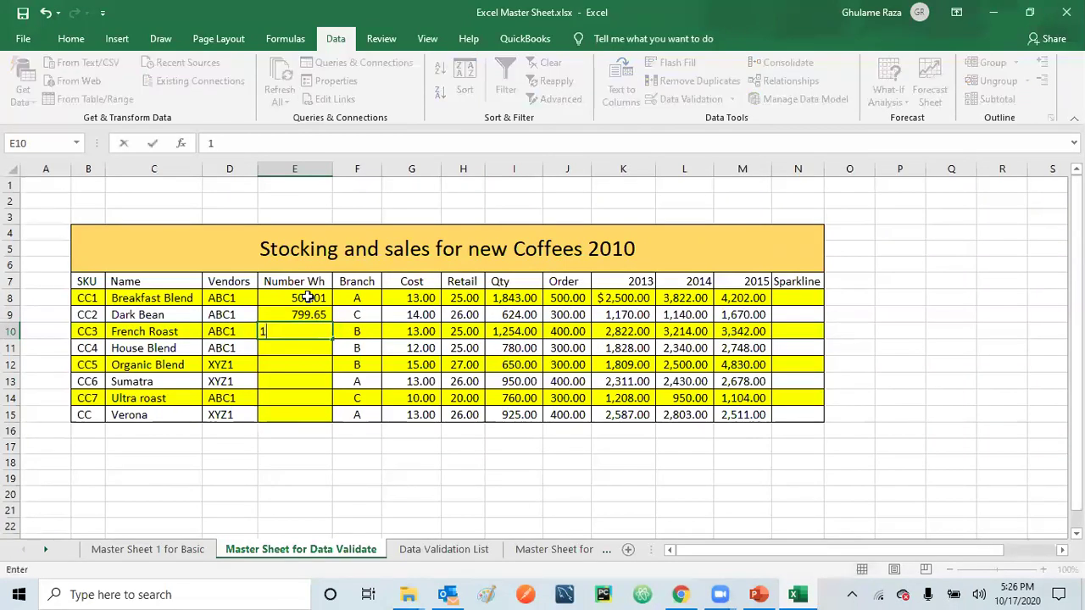
pyautogui.press('Return')
# Test the upper limit by trying to enter 1000.01 in E10, and cancel the entry.
pyautogui.press('Up')
pyautogui.write('1000.01')
pyautogui.press('Return')
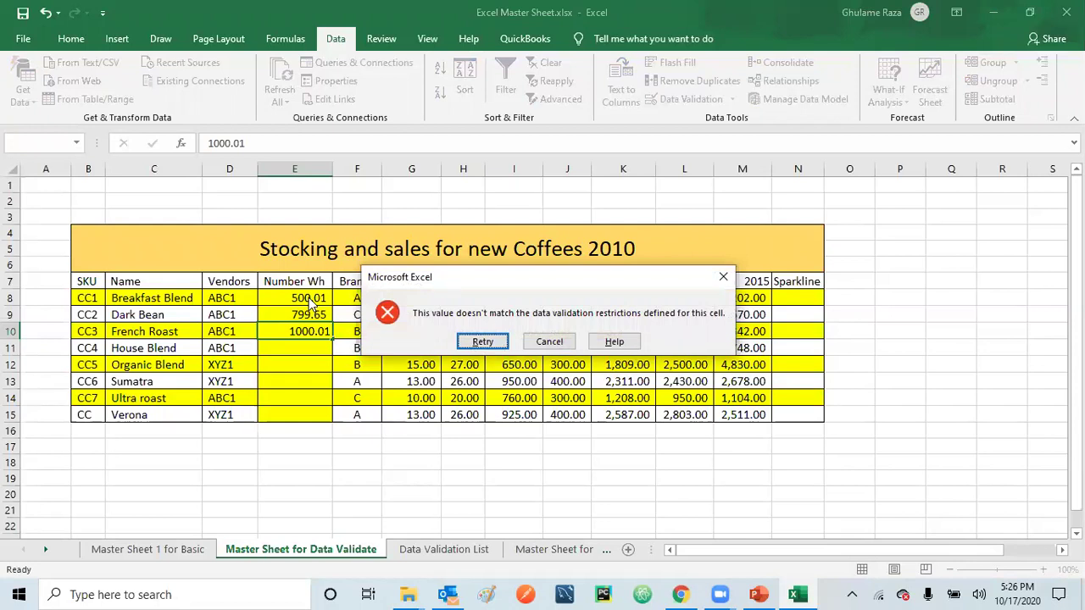
pyautogui.click(549, 341)
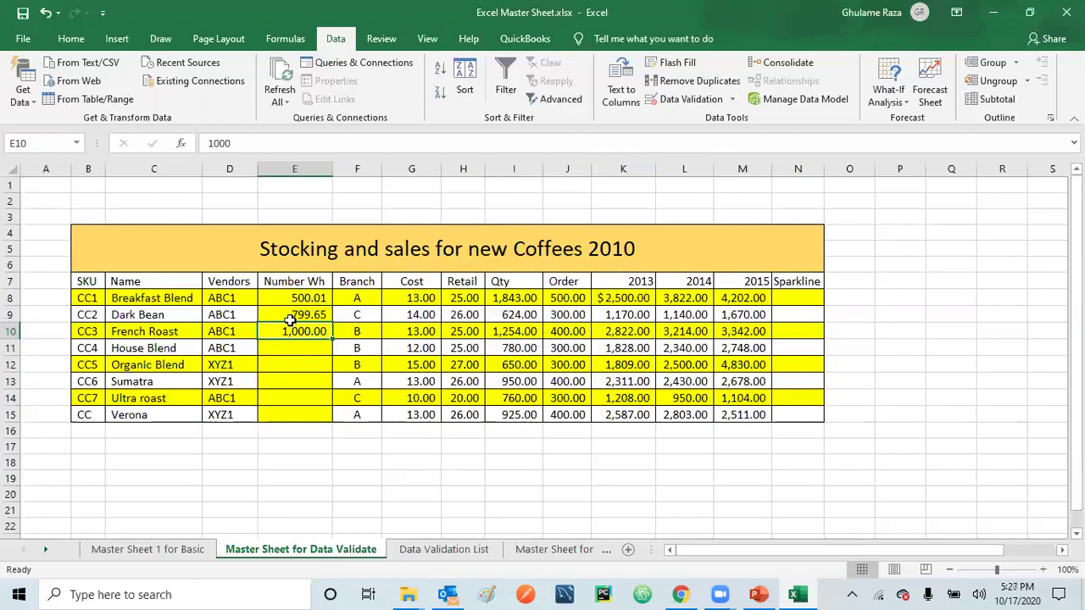
pyautogui.click(731, 100)
pyautogui.click(719, 119)
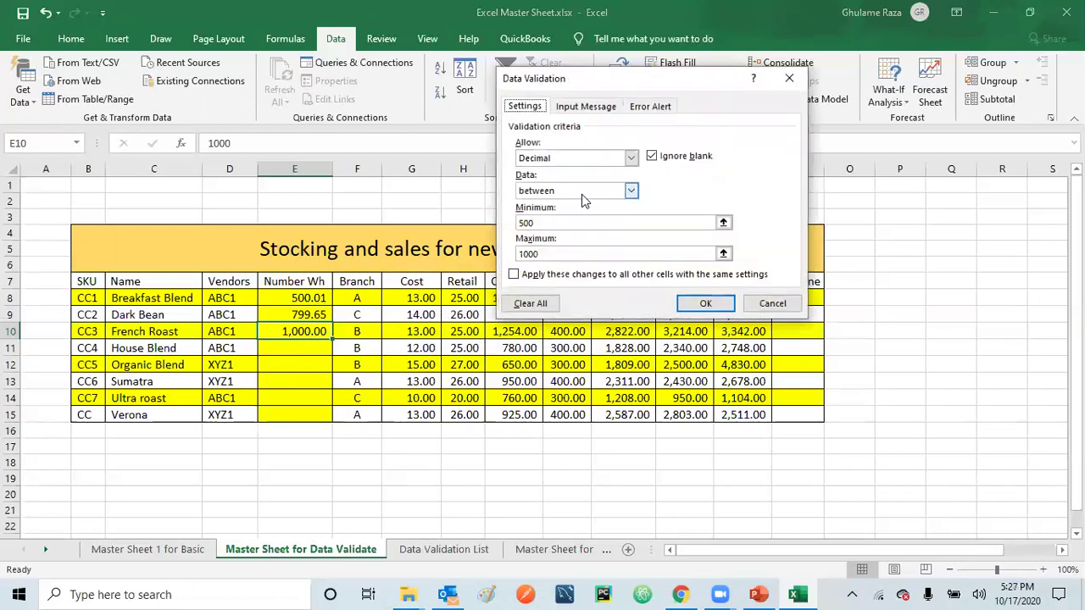
pyautogui.click(532, 305)
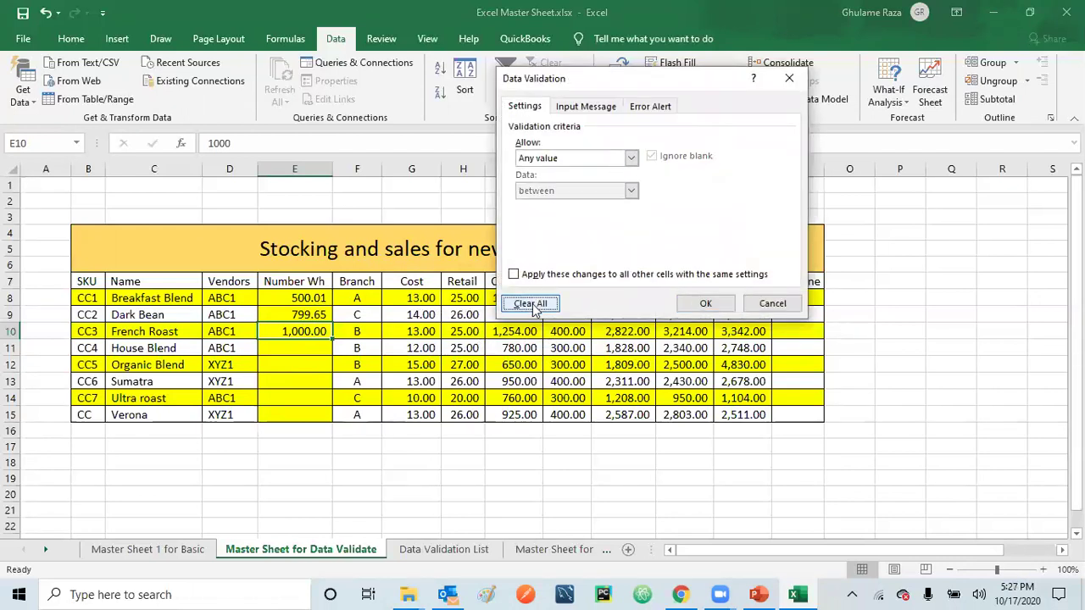
pyautogui.click(633, 158)
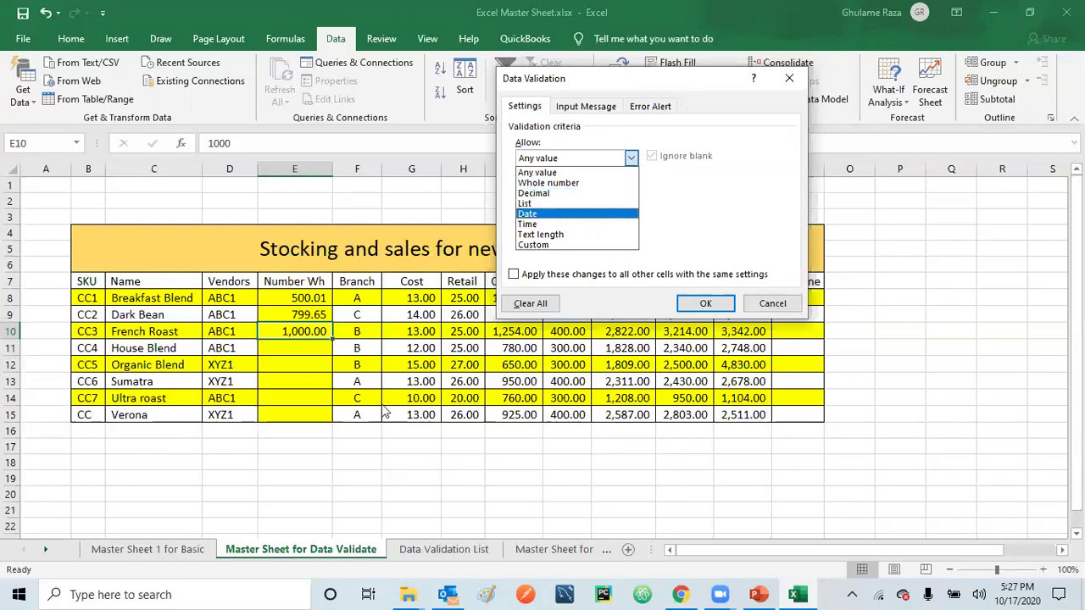
pyautogui.click(769, 305)
pyautogui.click(770, 305)
# Clear the decimal validation from E8:E15 and delete the numbers in that range.
pyautogui.click(303, 300)
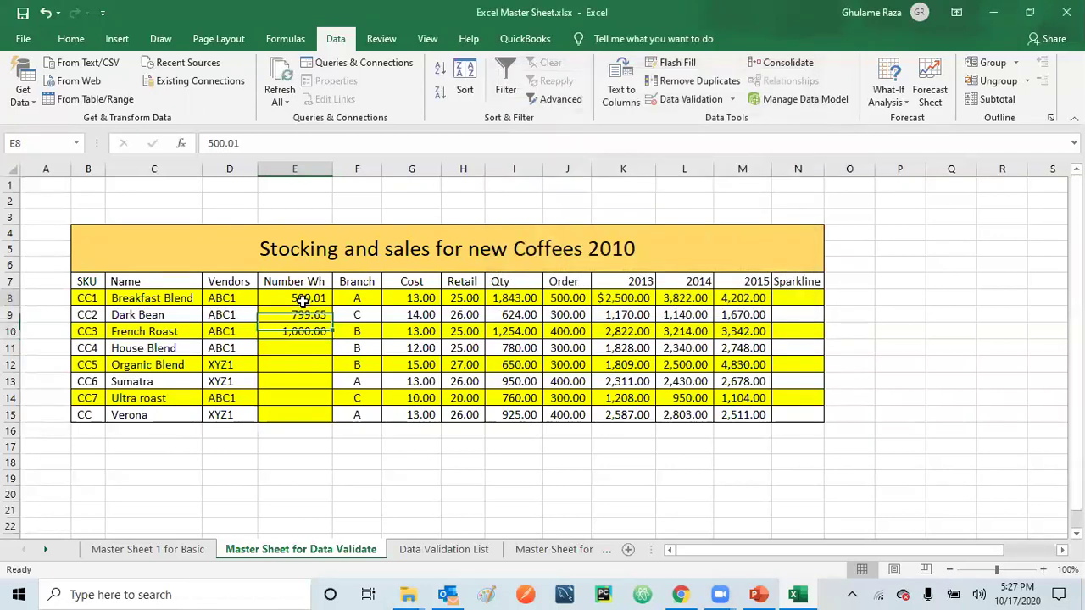
pyautogui.moveTo(309, 300); pyautogui.dragTo(306, 414)
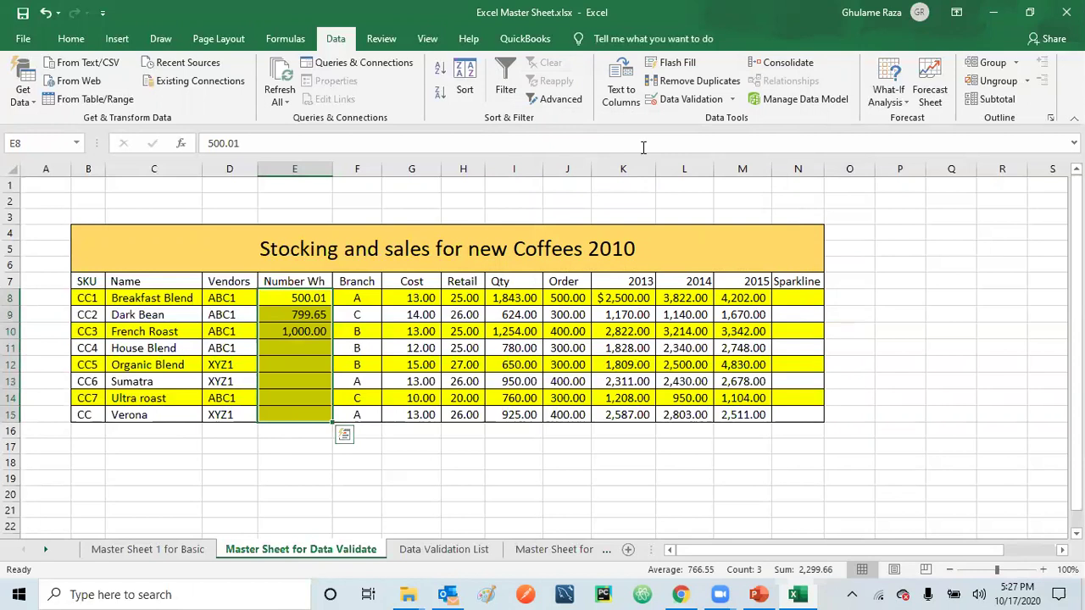
pyautogui.click(732, 99)
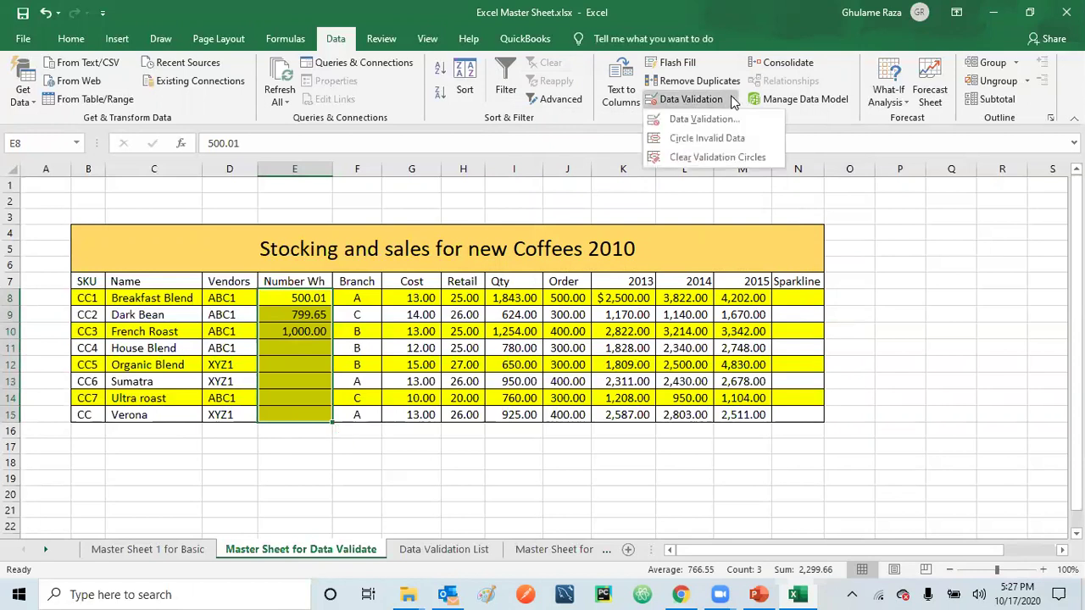
pyautogui.click(712, 119)
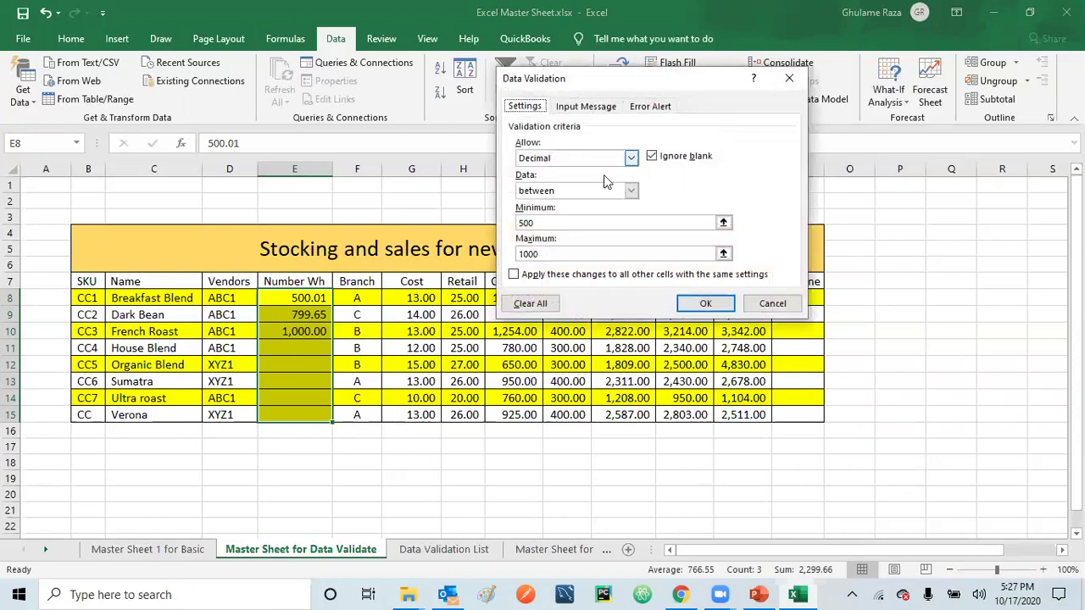
pyautogui.click(529, 303)
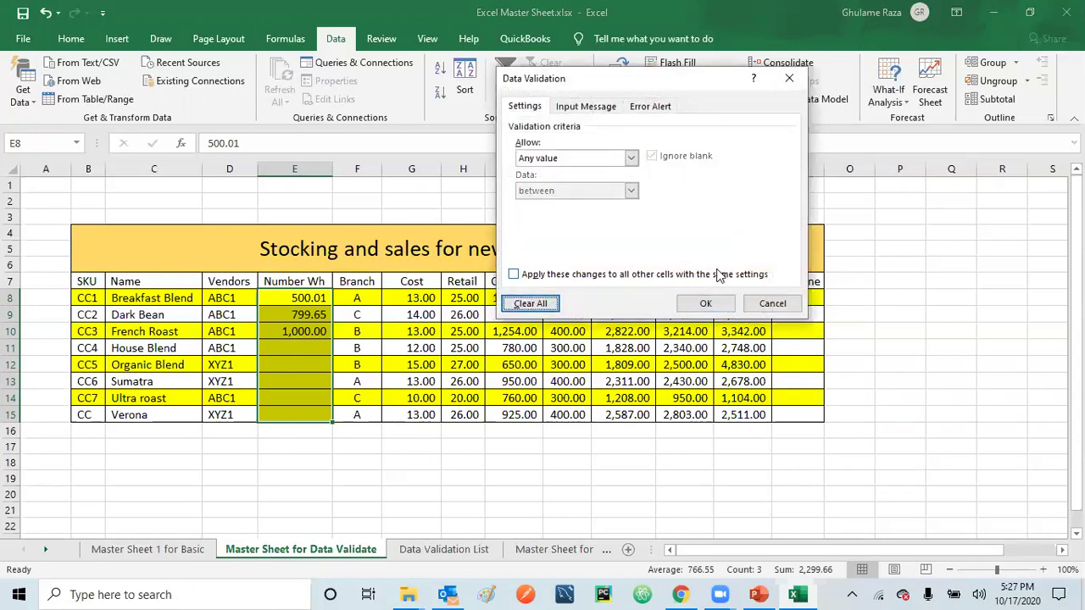
pyautogui.click(704, 304)
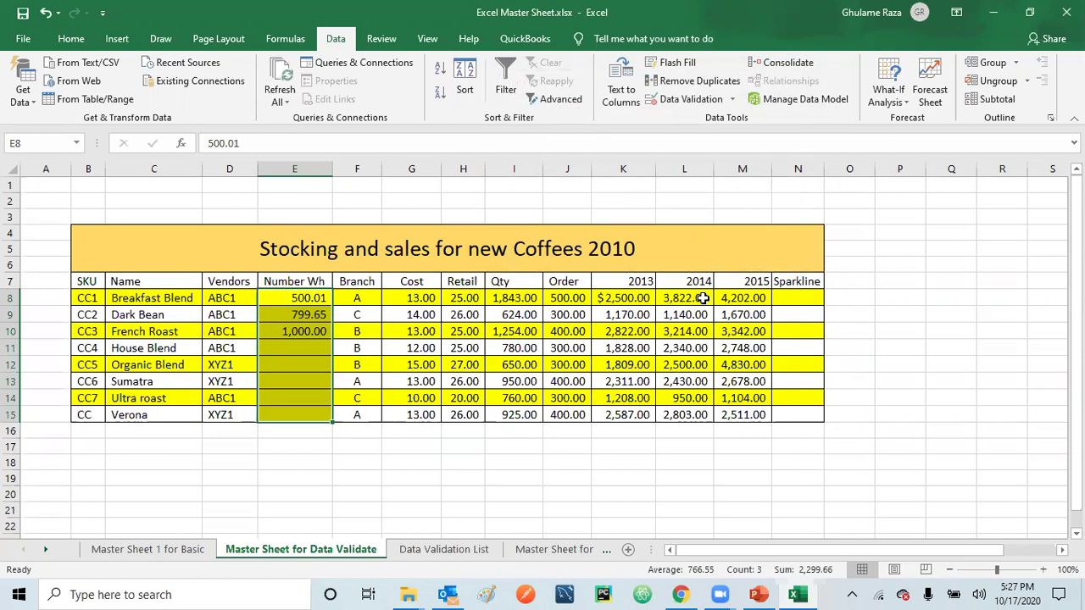
pyautogui.press('Delete')
pyautogui.click(703, 298)
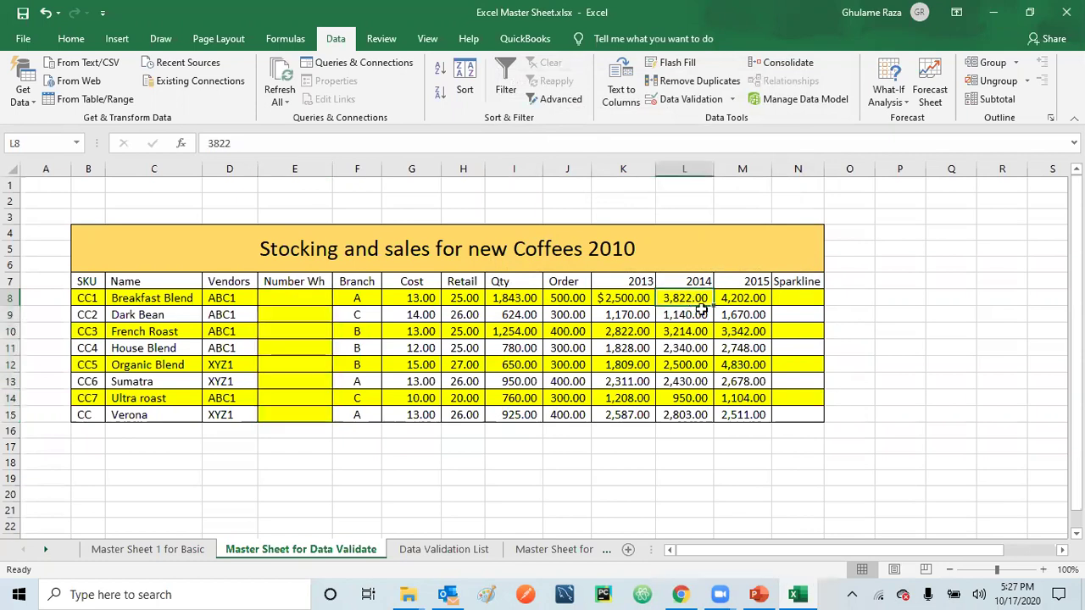
# Set up data validation for E8 that allows dates between two limits, with start date 01/01/1900.
pyautogui.click(303, 300)
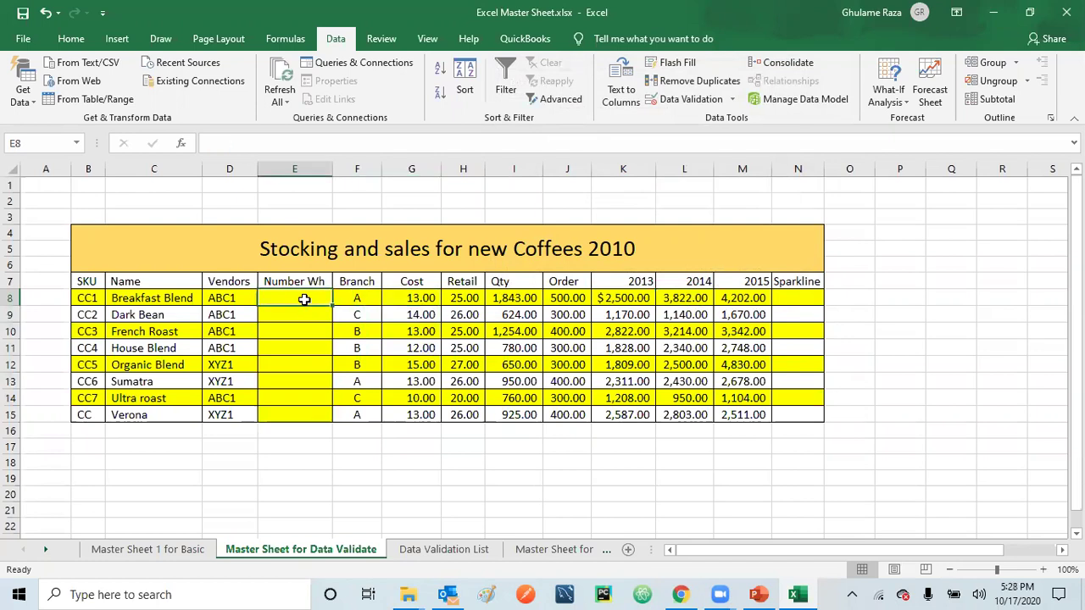
pyautogui.click(732, 98)
pyautogui.click(720, 117)
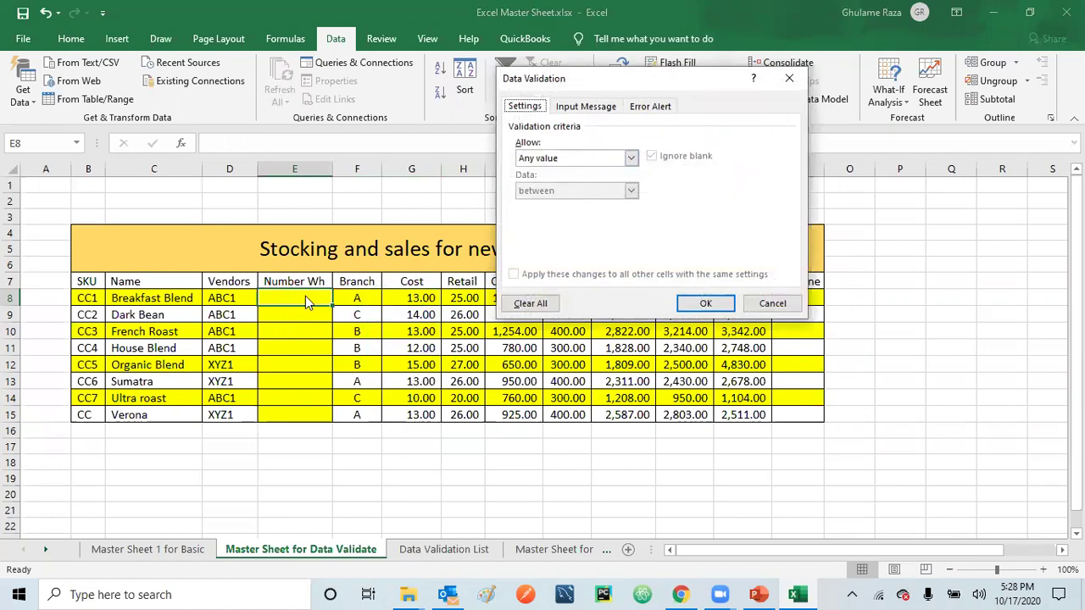
pyautogui.click(630, 158)
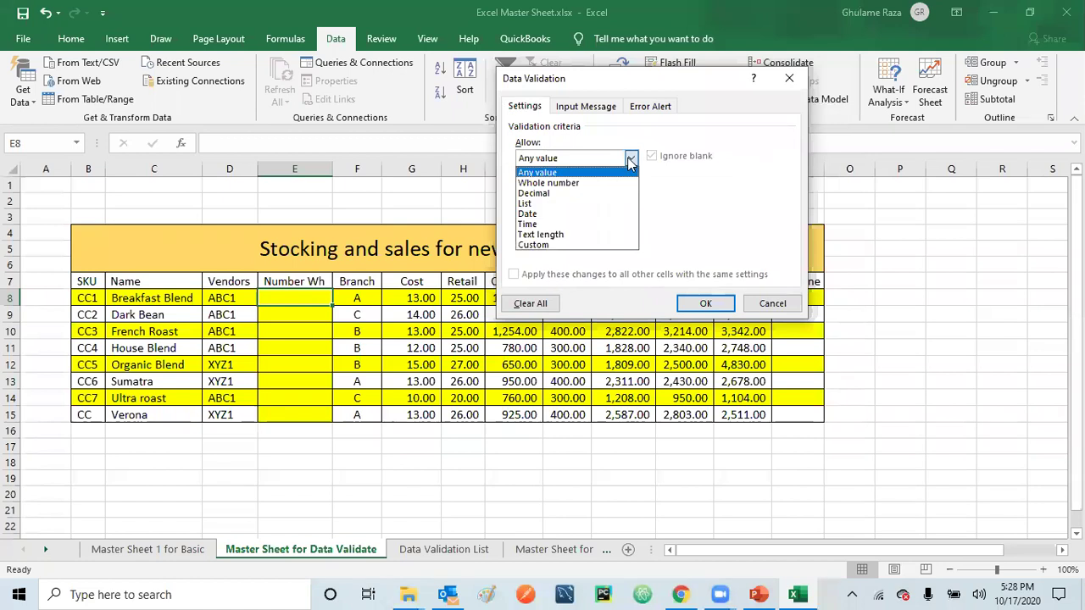
pyautogui.click(561, 214)
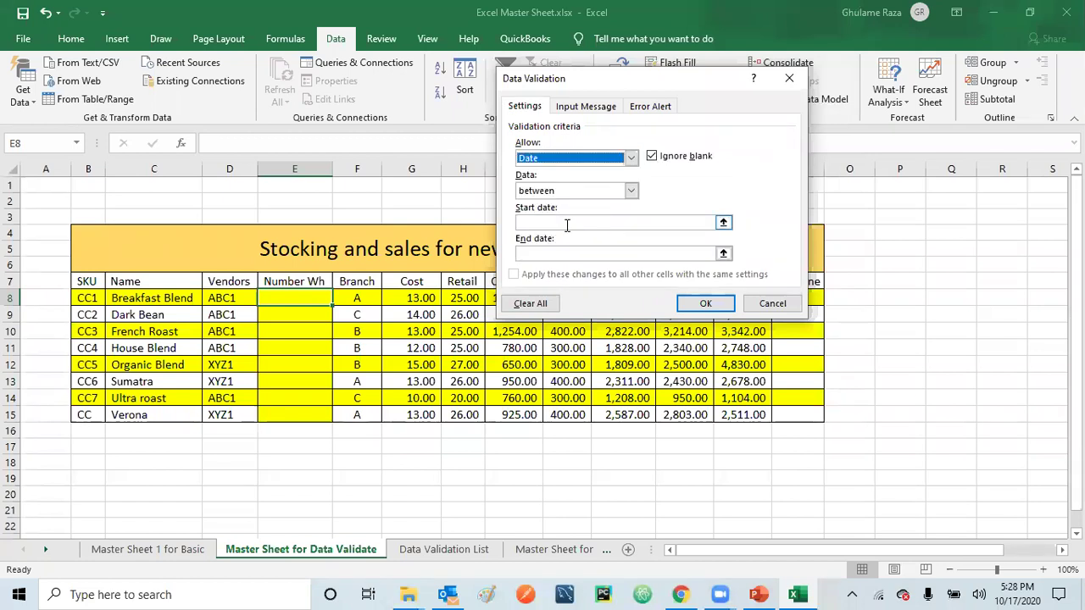
pyautogui.click(567, 224)
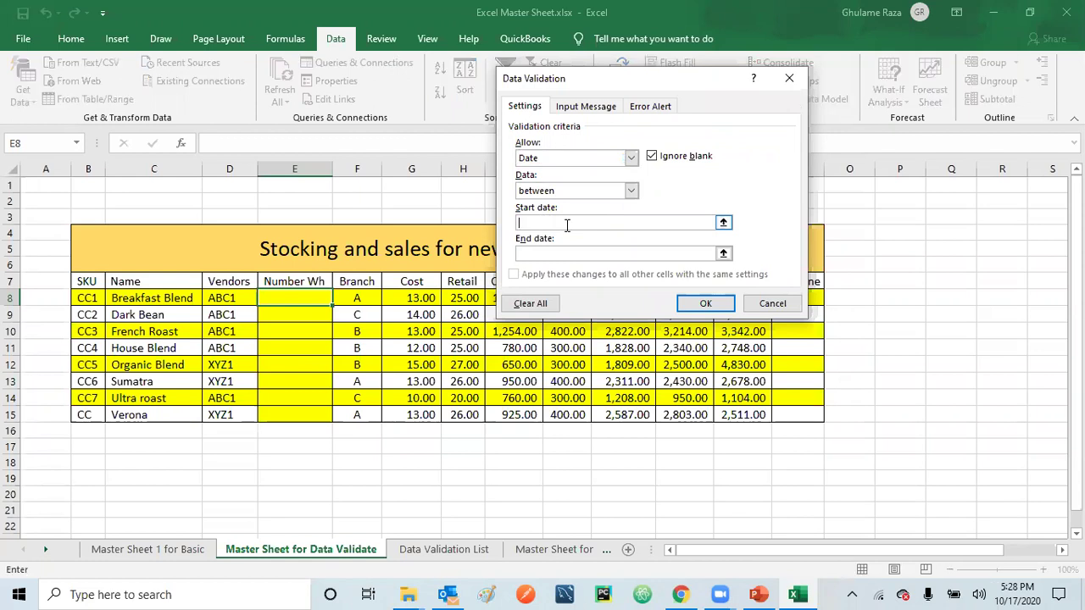
pyautogui.write('01/01/1900')
# Try to apply the date validation with 31/12/2020 as the end date, and dismiss the alert.
pyautogui.click(549, 252)
pyautogui.write('12/31/2020')
pyautogui.press('BackSpace')
pyautogui.press('BackSpace')
pyautogui.press('BackSpace')
pyautogui.press('BackSpace')
pyautogui.press('BackSpace')
pyautogui.press('BackSpace')
pyautogui.press('BackSpace')
pyautogui.press('BackSpace')
pyautogui.press('BackSpace')
pyautogui.press('BackSpace')
pyautogui.write('31/12')
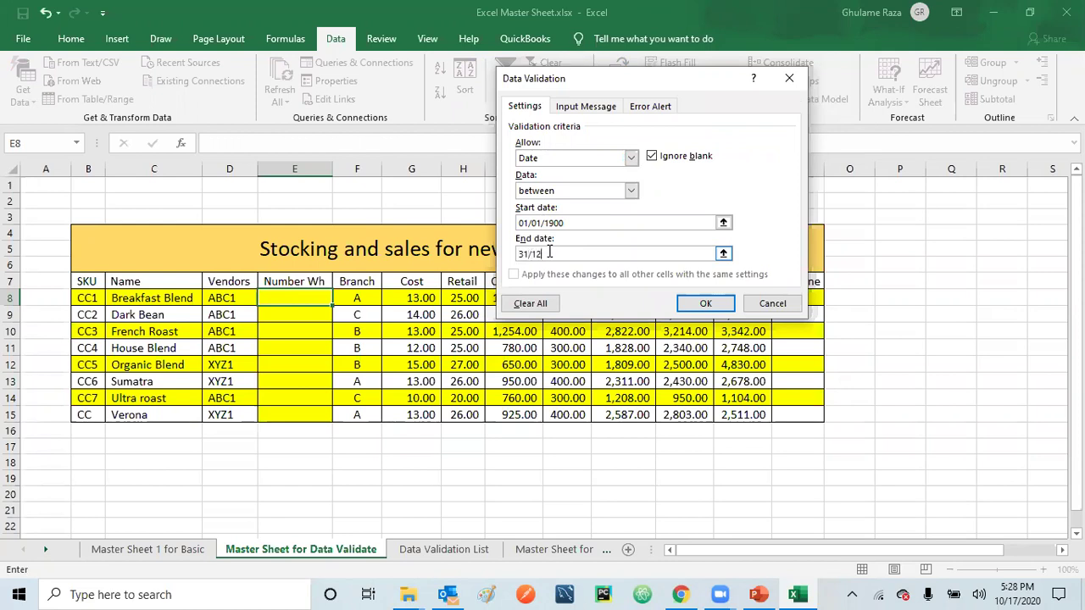
pyautogui.write('/2020')
pyautogui.click(702, 303)
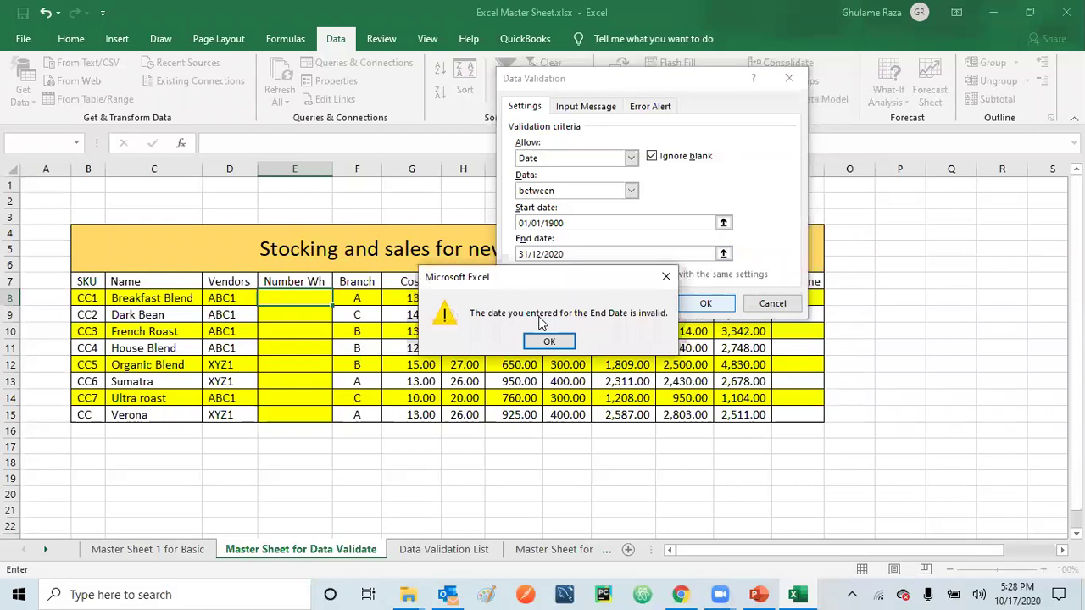
pyautogui.click(549, 342)
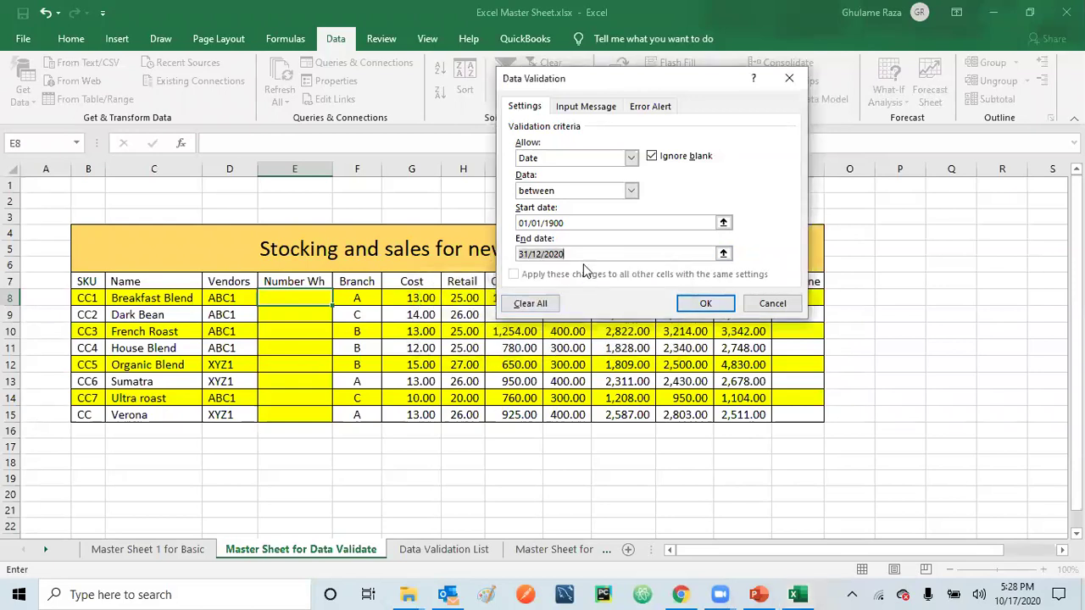
# Set the end date to 12/31/2020 and apply the date validation to E8.
pyautogui.write('12/31/2020')
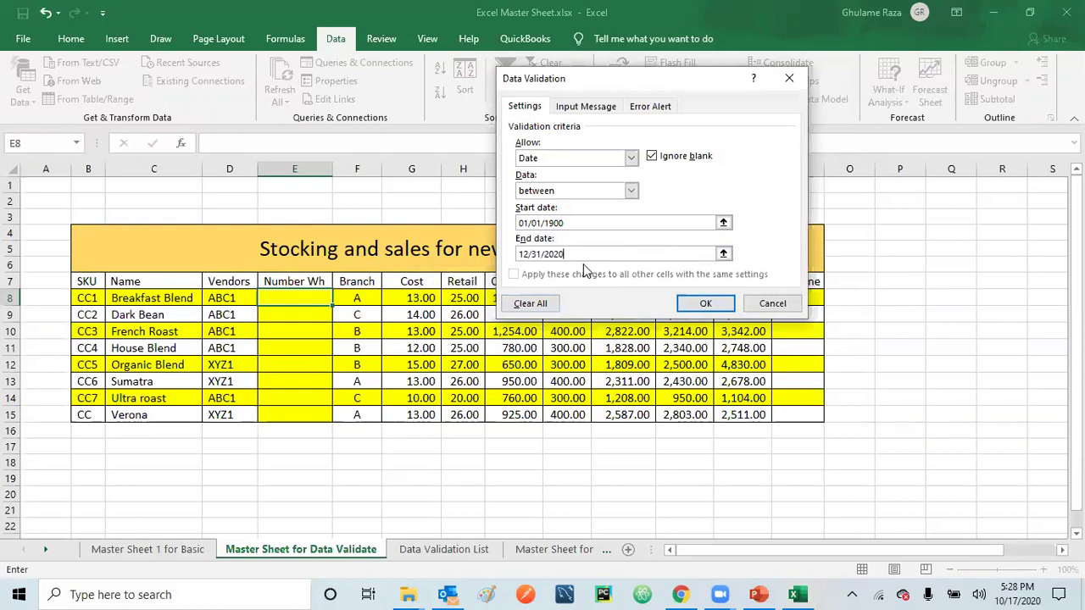
pyautogui.click(708, 305)
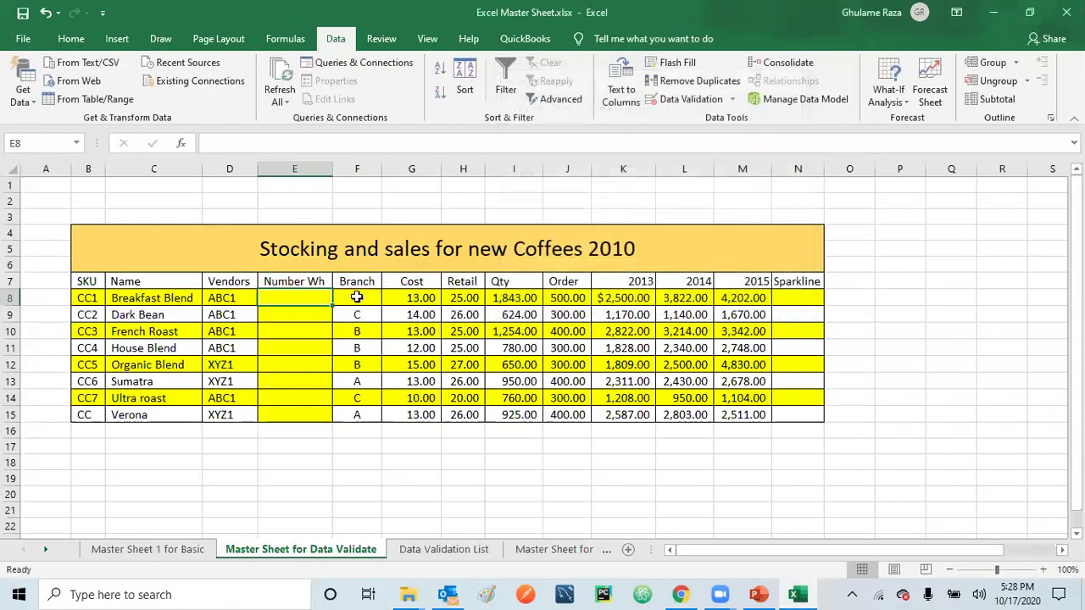
# Copy E8's date validation down through E15 and enter 25 in E8 to test the rule.
pyautogui.moveTo(332, 305); pyautogui.dragTo(328, 422)
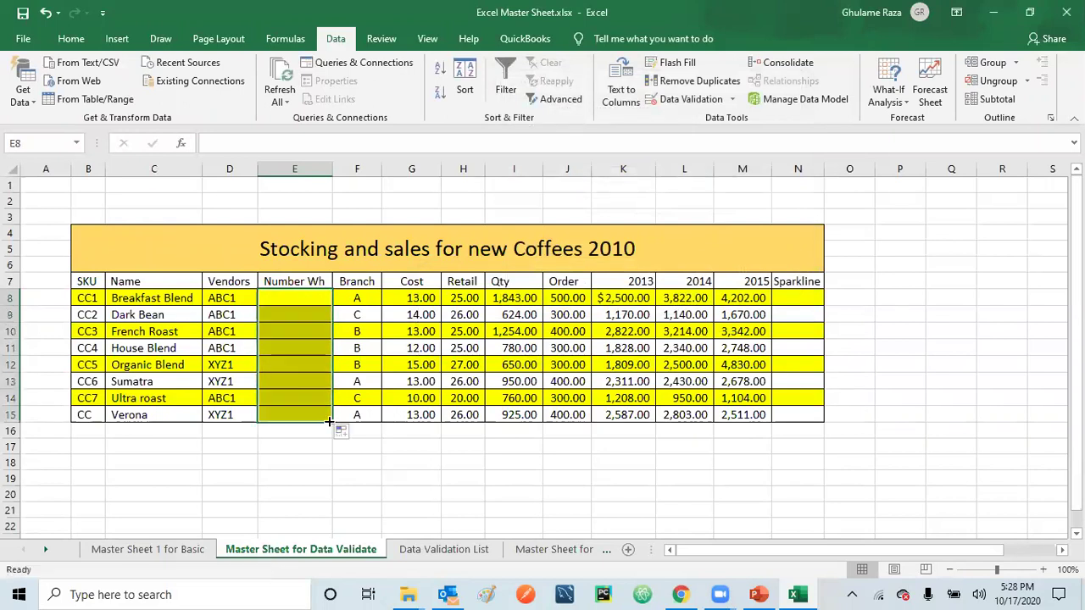
pyautogui.click(296, 295)
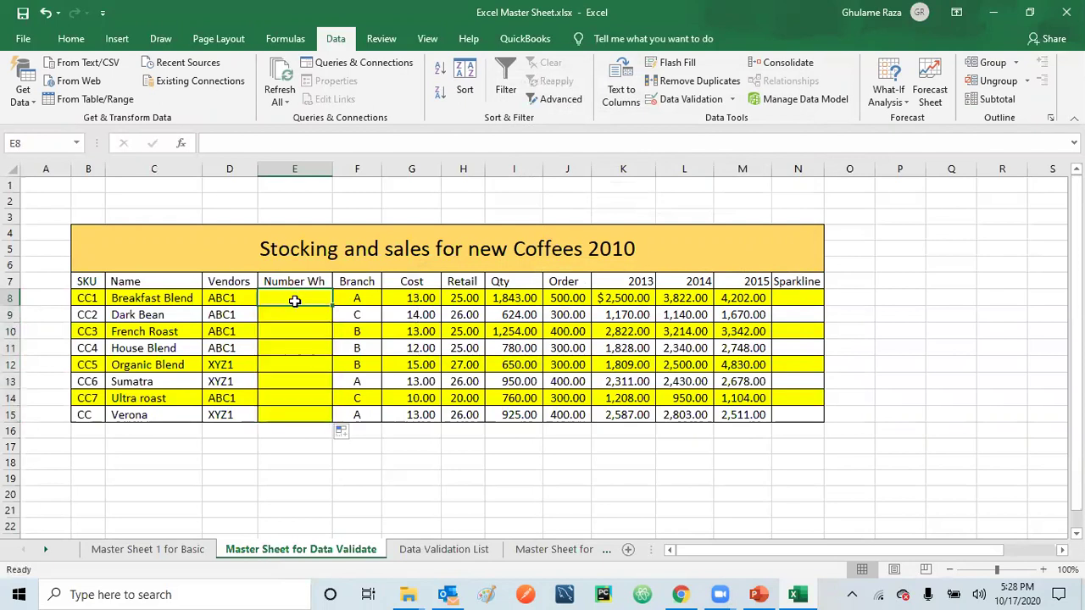
pyautogui.write('25')
pyautogui.press('Return')
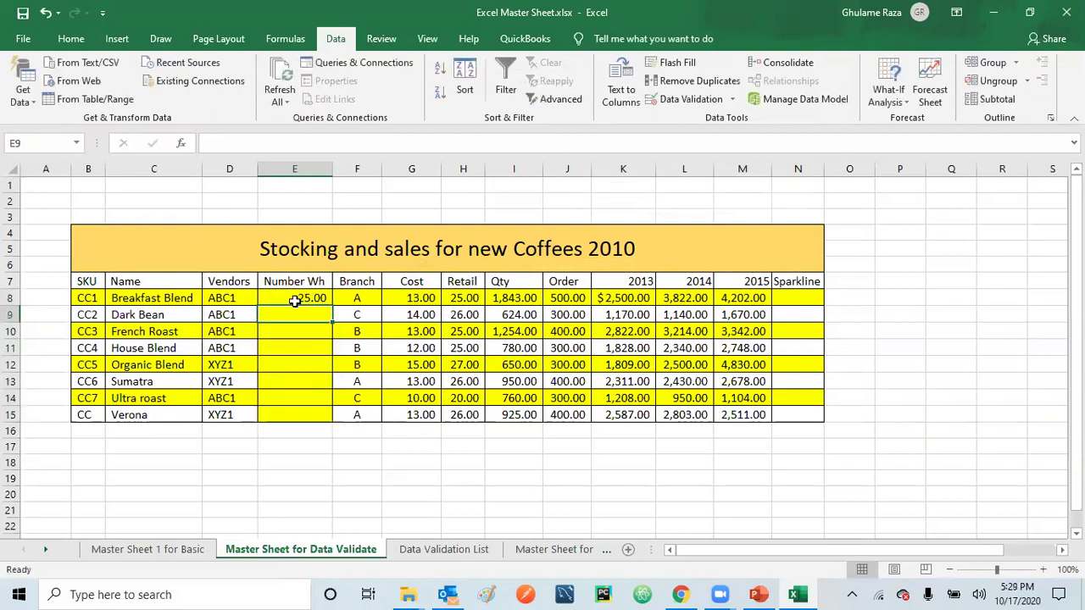
# Clear all data validation settings from E8:E15.
pyautogui.click(294, 301)
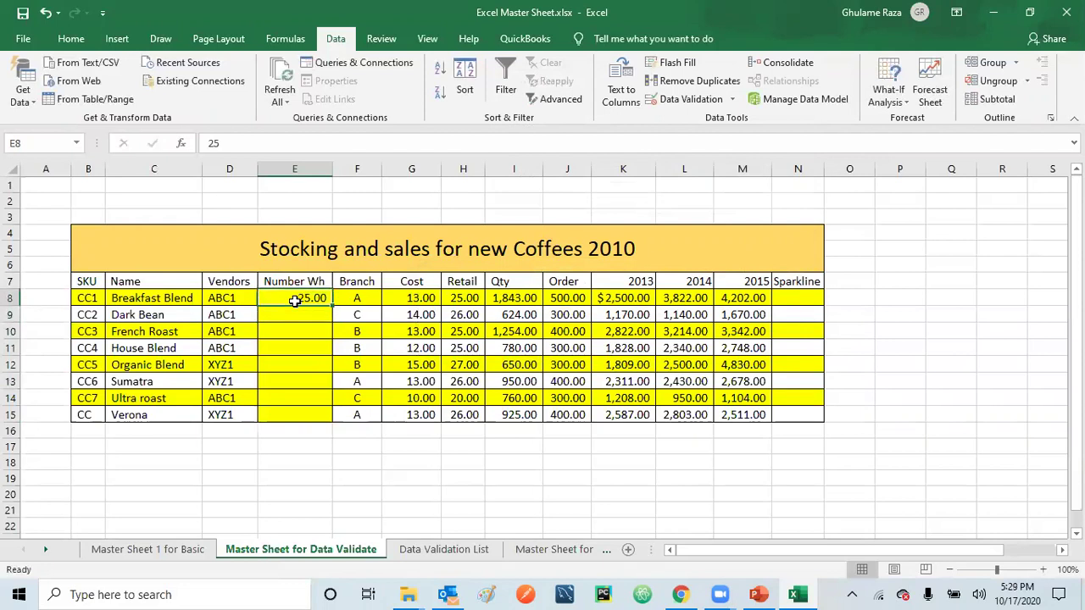
pyautogui.moveTo(294, 301); pyautogui.dragTo(290, 415)
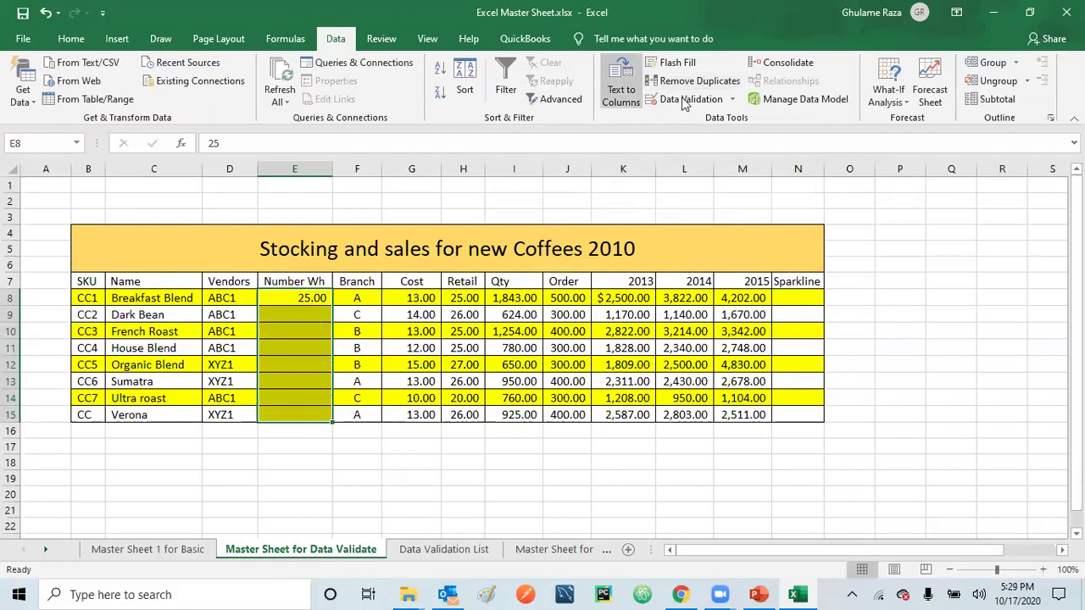
pyautogui.click(734, 98)
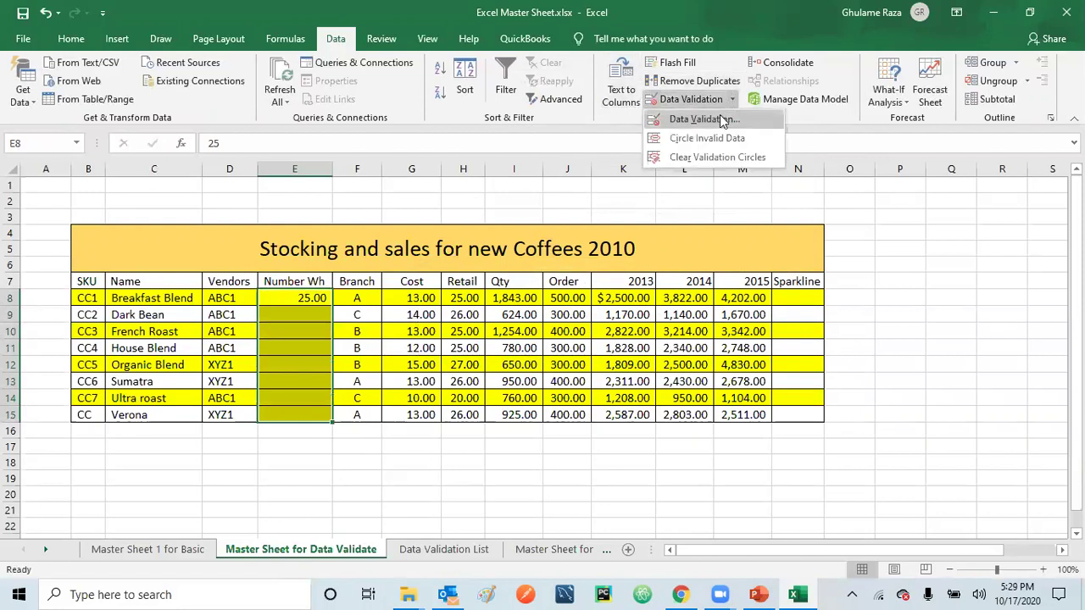
pyautogui.click(717, 122)
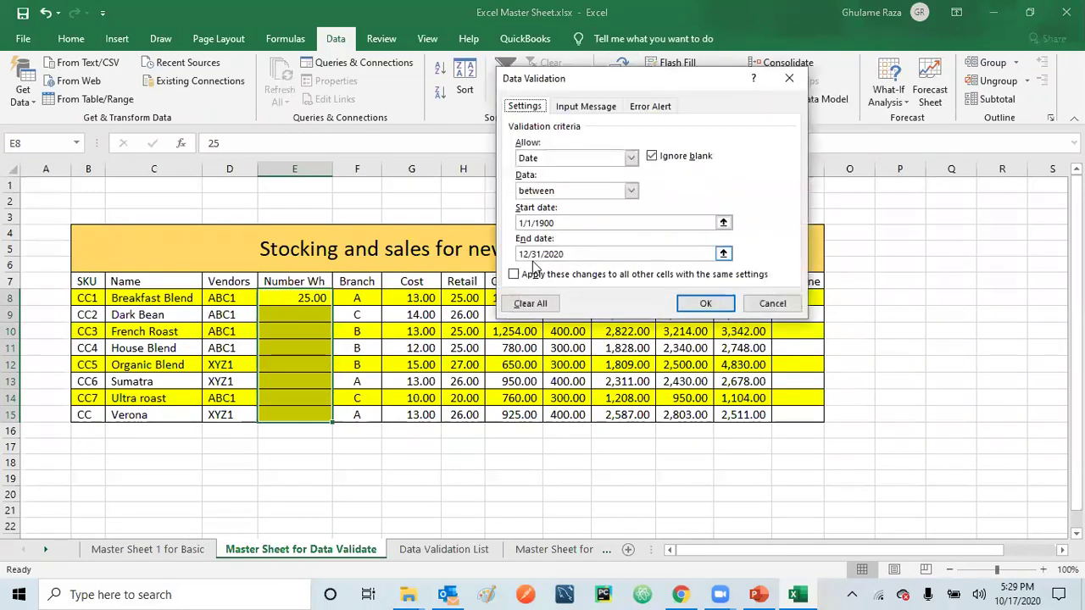
pyautogui.click(537, 305)
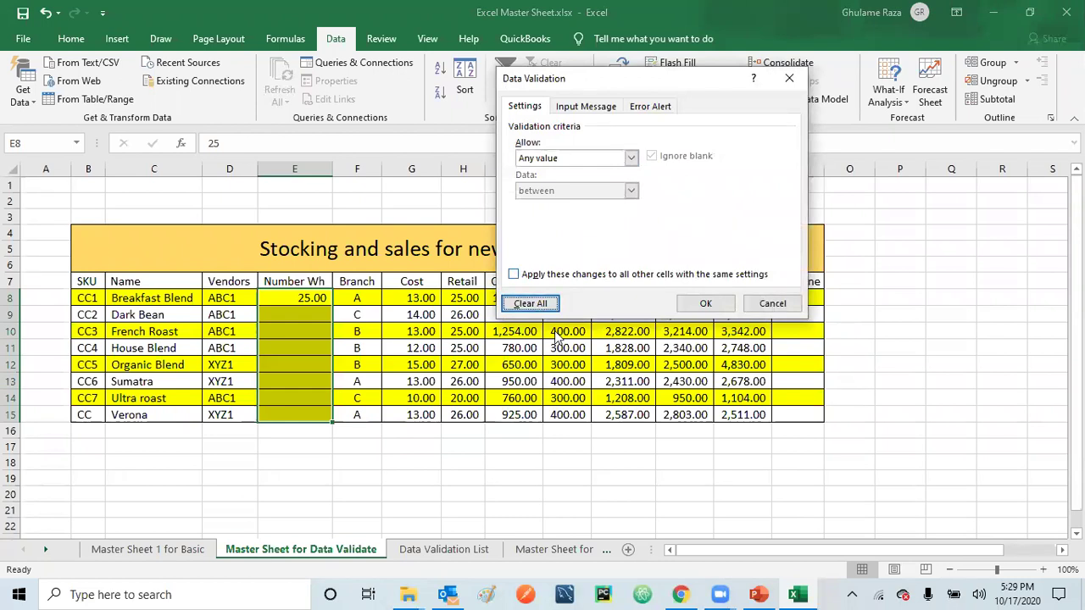
pyautogui.click(705, 304)
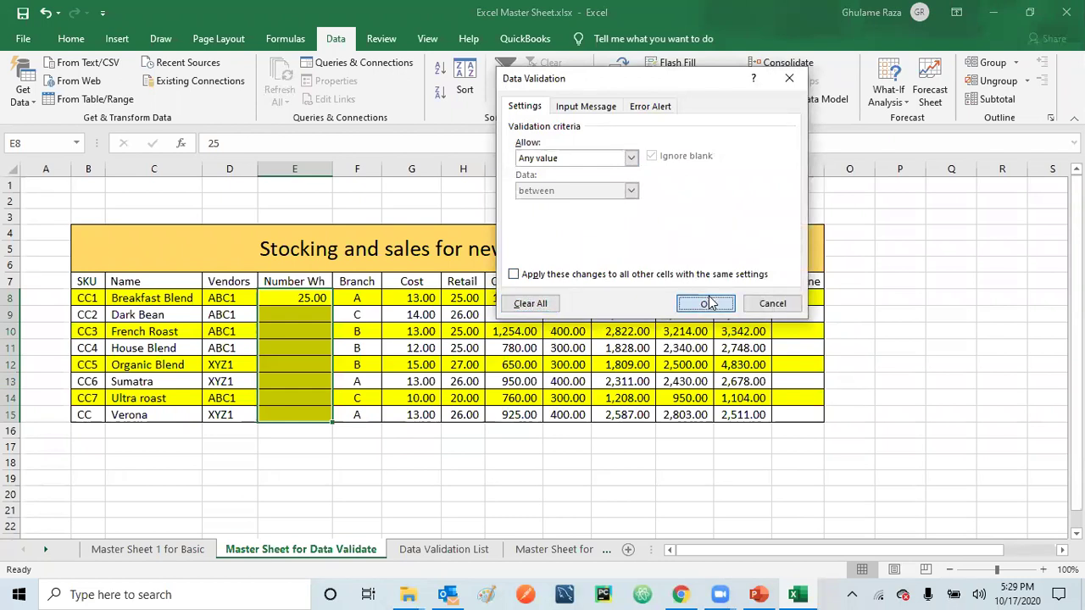
# Fill the value 25 from E8 down through E15, and delete the contents of that range.
pyautogui.click(310, 300)
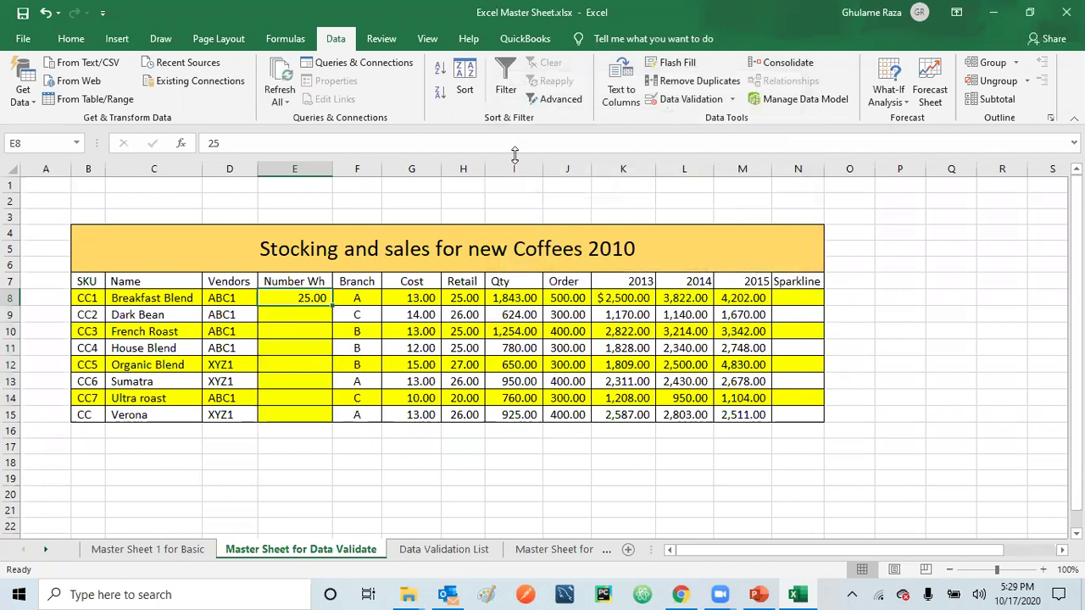
pyautogui.moveTo(332, 306); pyautogui.dragTo(319, 424)
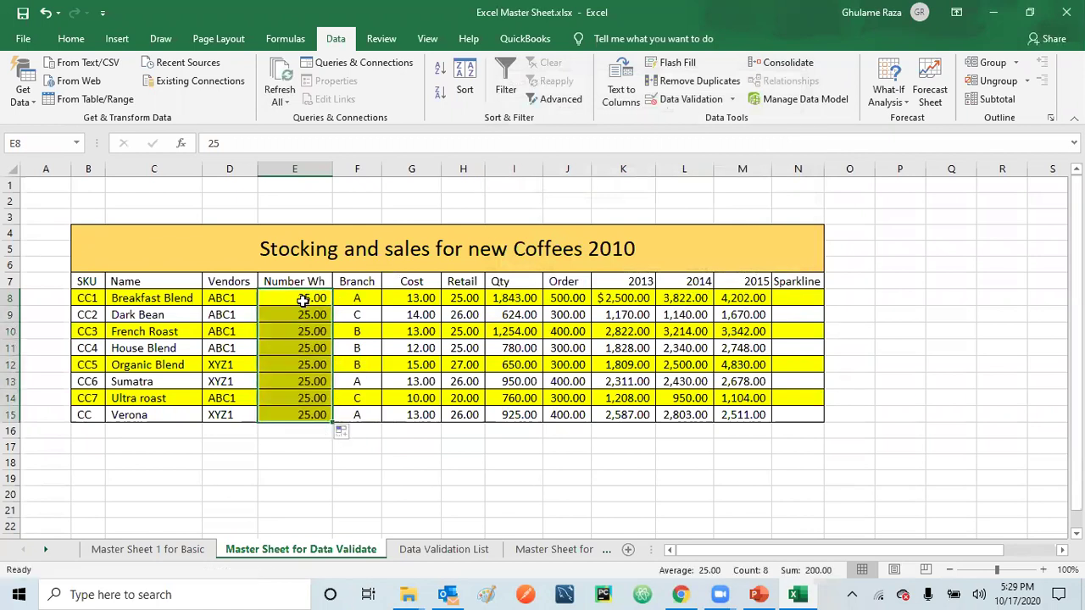
pyautogui.press('Delete')
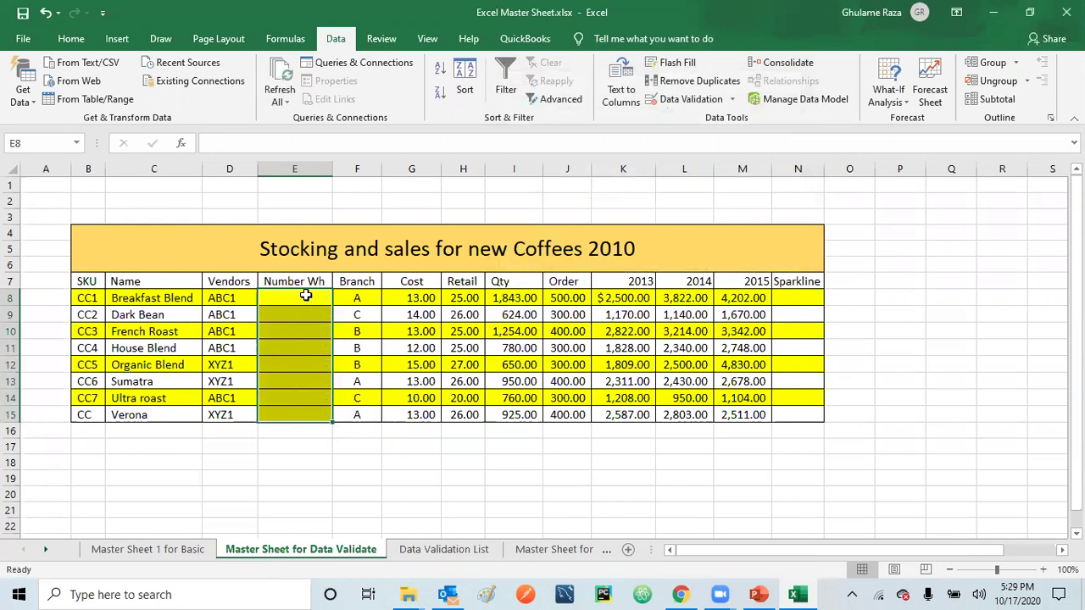
# Set up data validation for E8 that allows dates between two limits, with 01/01/1900 as the start date.
pyautogui.click(306, 295)
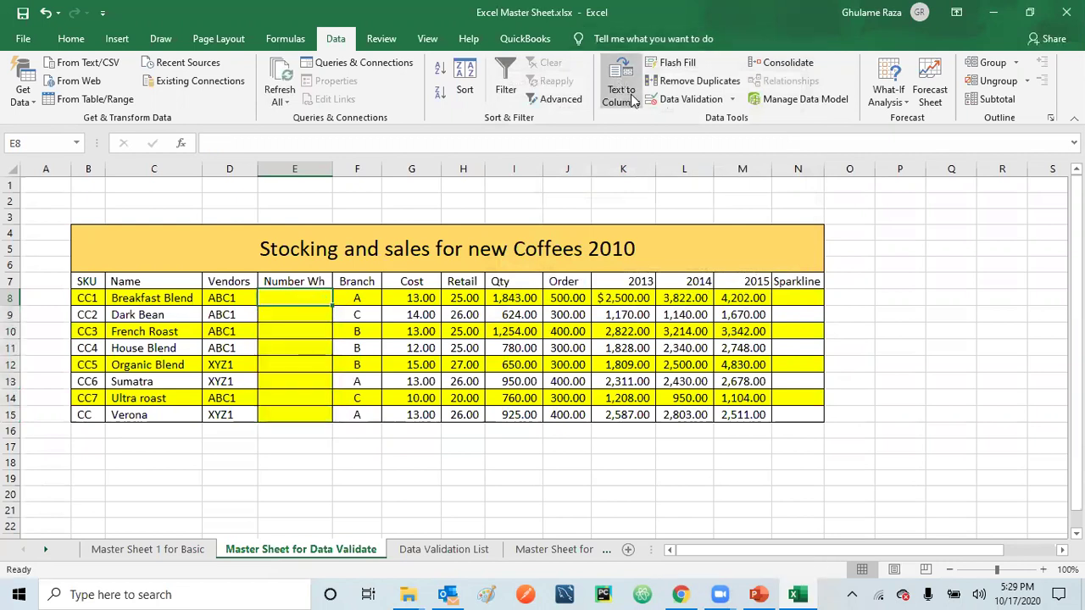
pyautogui.click(732, 99)
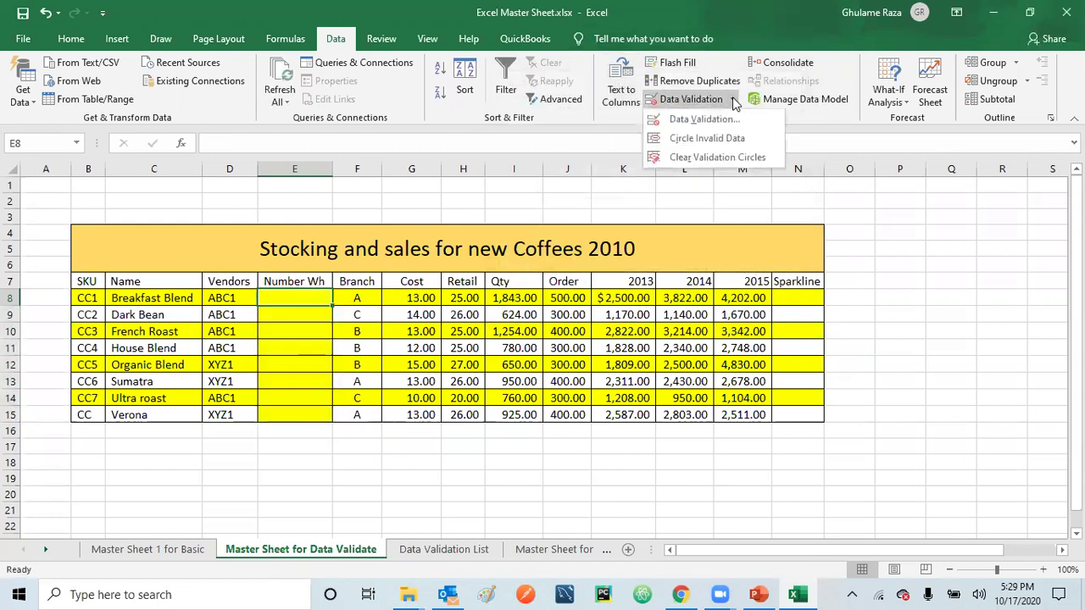
pyautogui.click(709, 120)
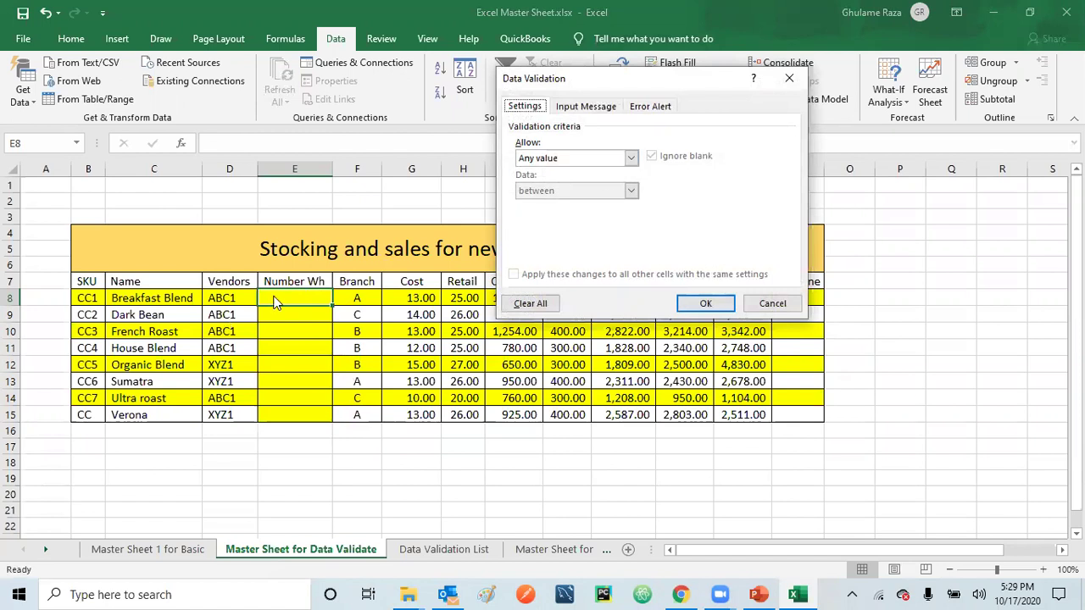
pyautogui.click(632, 157)
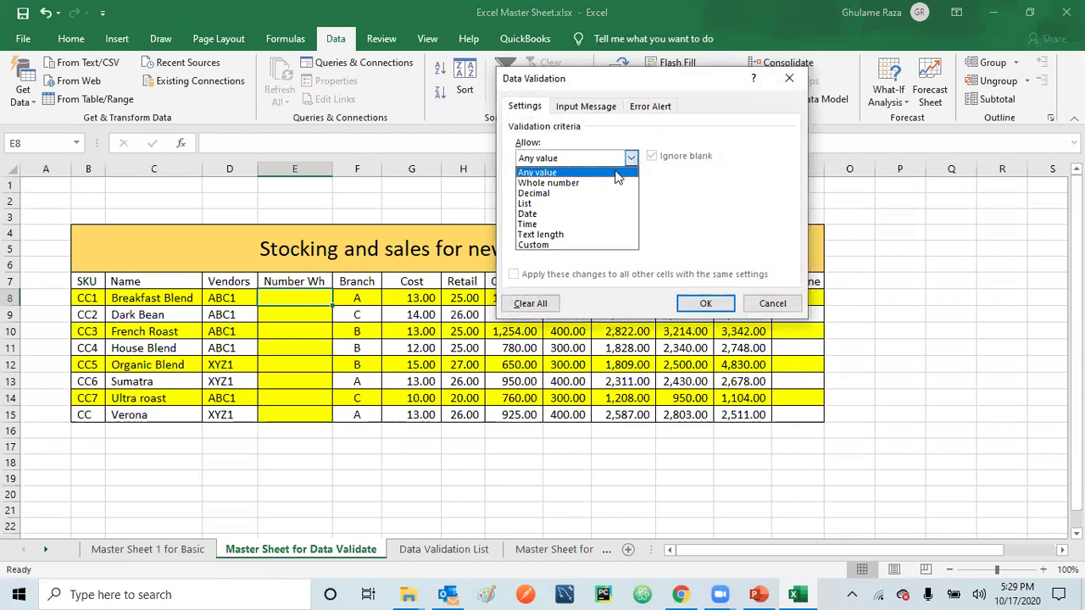
pyautogui.click(565, 215)
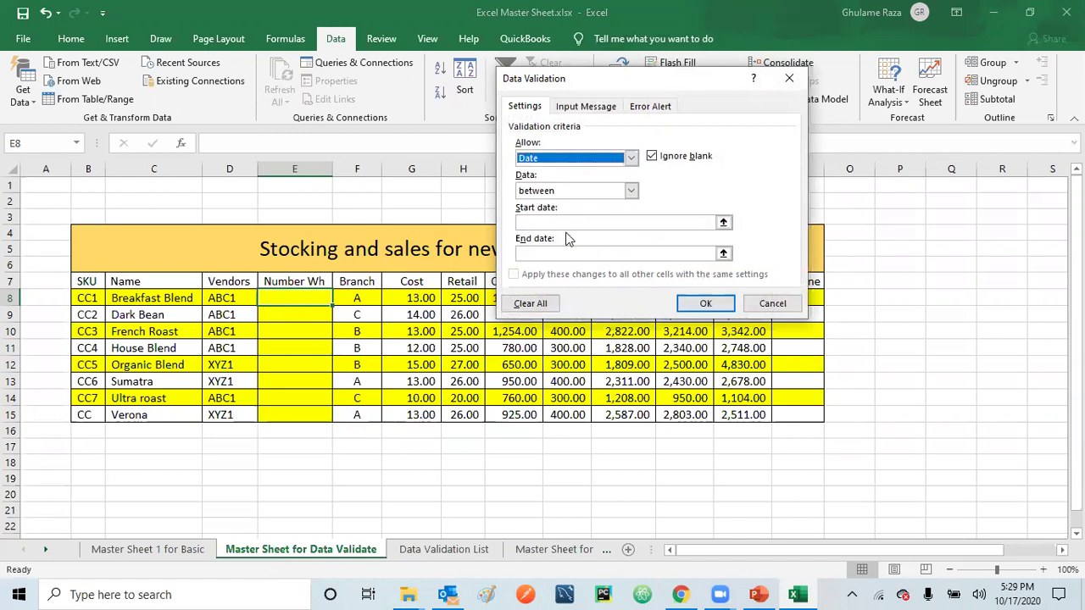
pyautogui.click(574, 224)
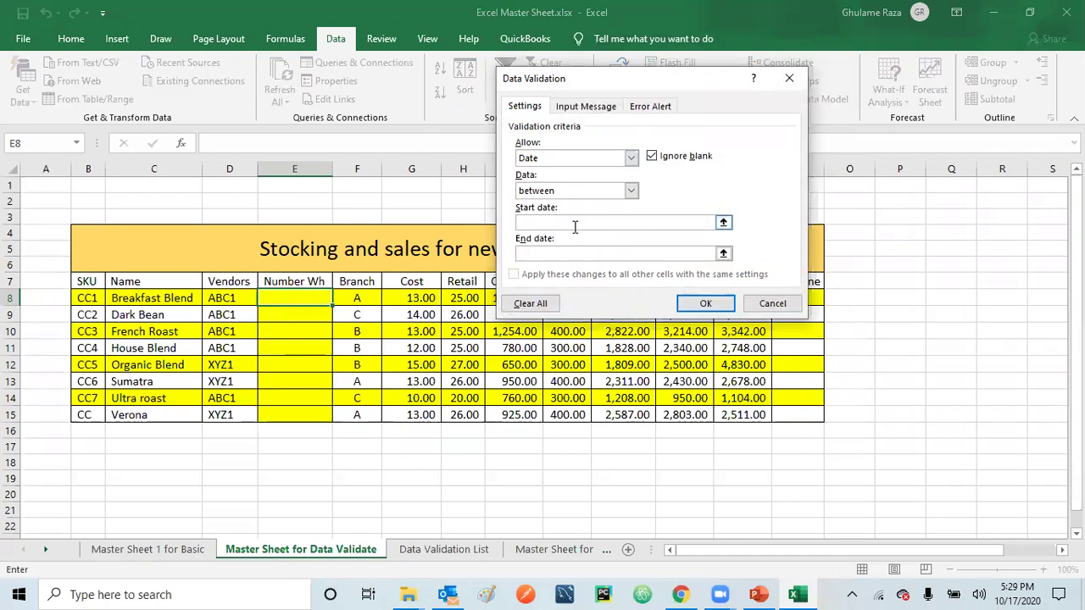
pyautogui.write('010')
pyautogui.press('BackSpace')
pyautogui.write('/01/1900')
# Set the validation's end date to 12/31/2020 and apply the date rule to E8.
pyautogui.click(559, 252)
pyautogui.write('12/31/')
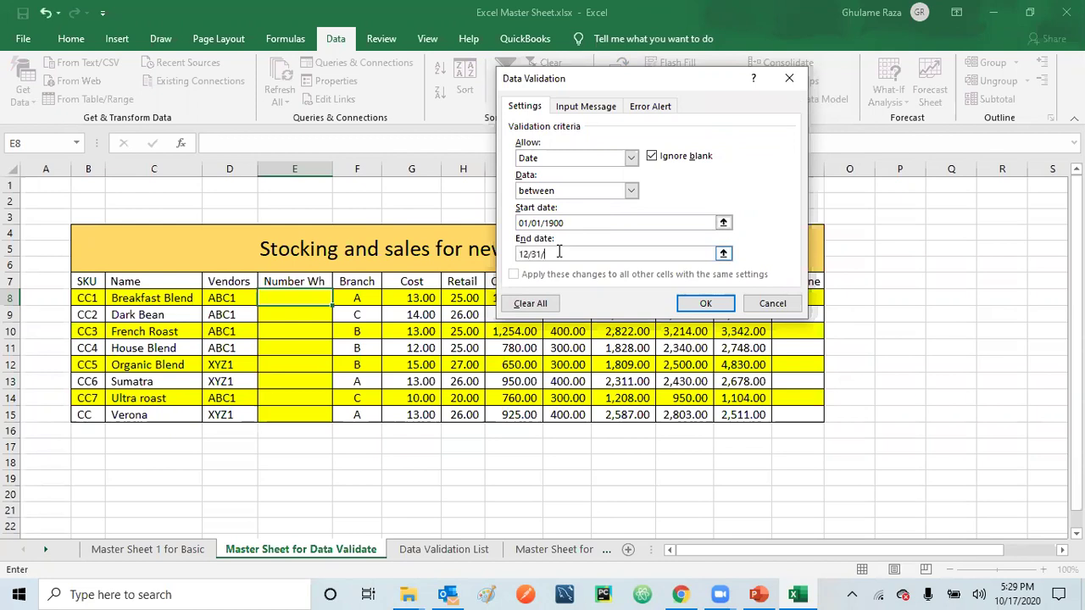
pyautogui.write('2020')
pyautogui.click(709, 304)
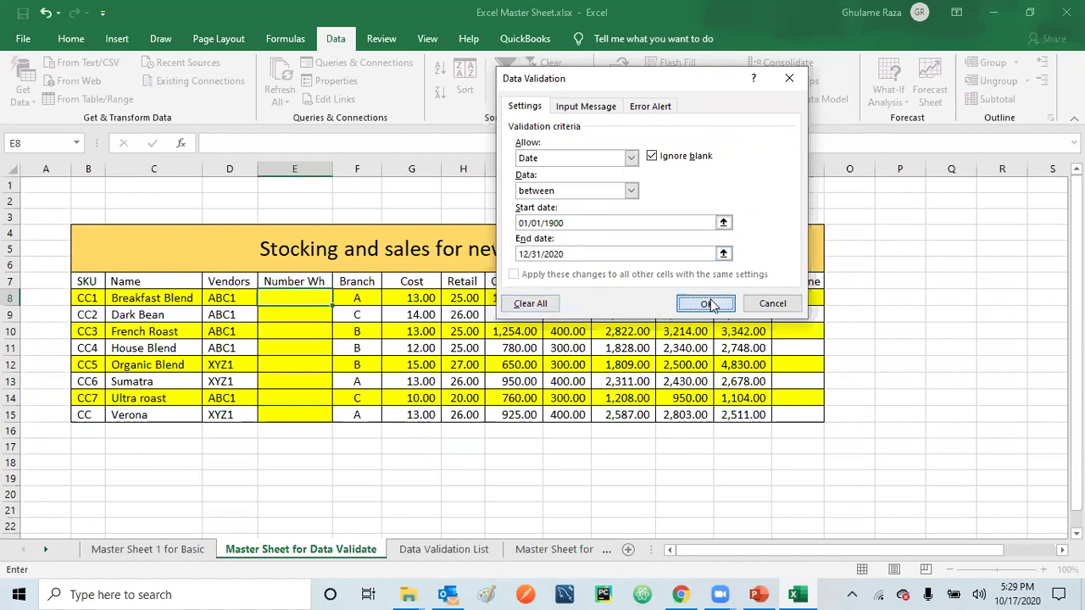
# Enter 12 in E8 as a test and review the cell's data validation settings.
pyautogui.write('1000')
pyautogui.press('Return')
pyautogui.click(309, 298)
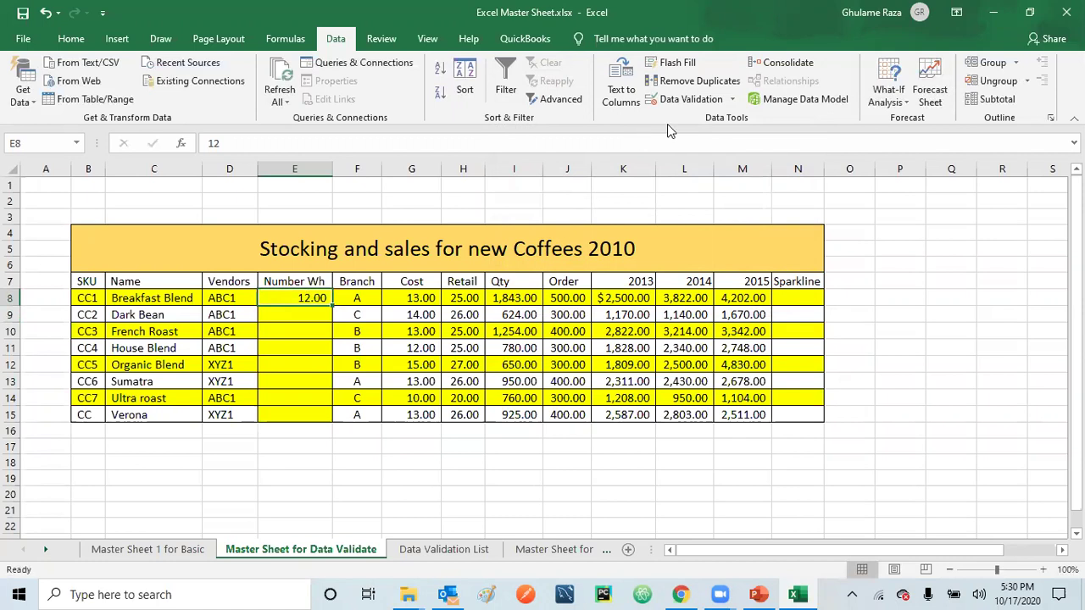
pyautogui.click(733, 99)
pyautogui.click(720, 116)
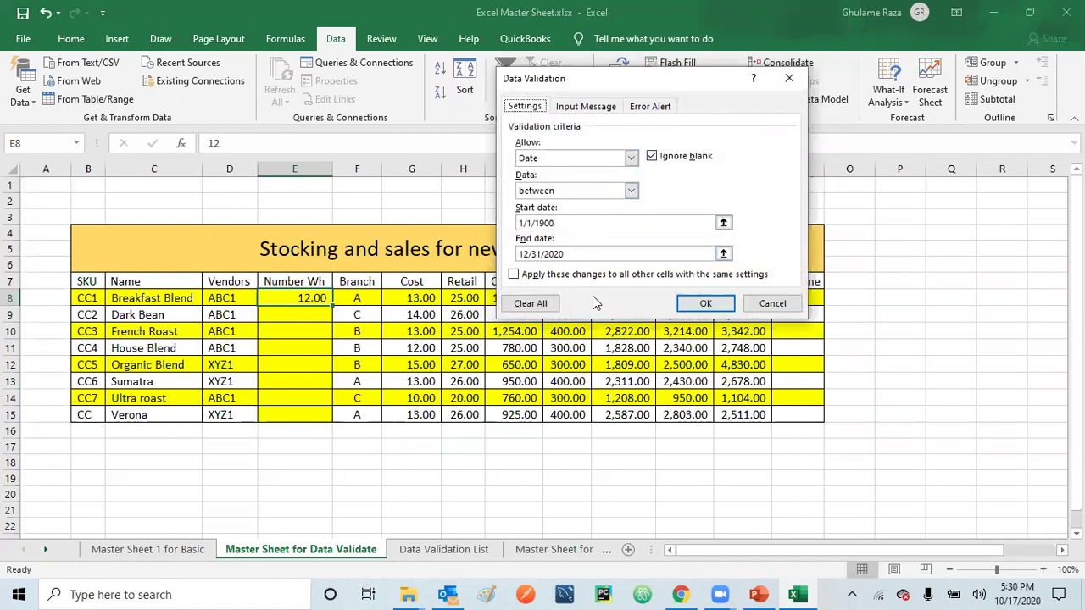
pyautogui.click(703, 305)
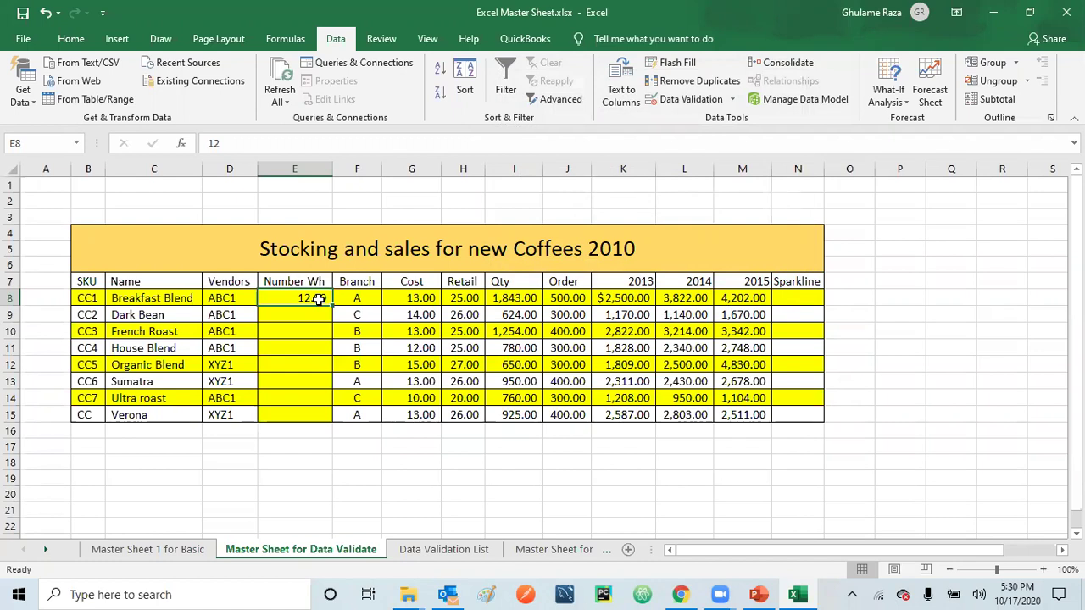
# Replace the value in E8 with the date 10/17/2020.
pyautogui.write('10')
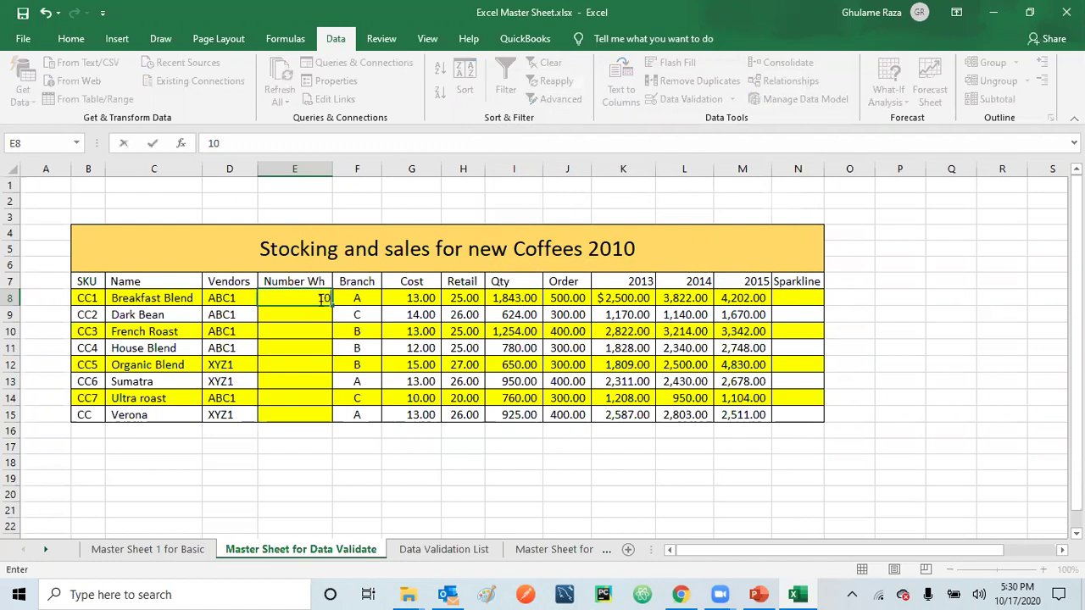
pyautogui.write('/17/2010')
pyautogui.press('Return')
pyautogui.press('Up')
pyautogui.press('Down')
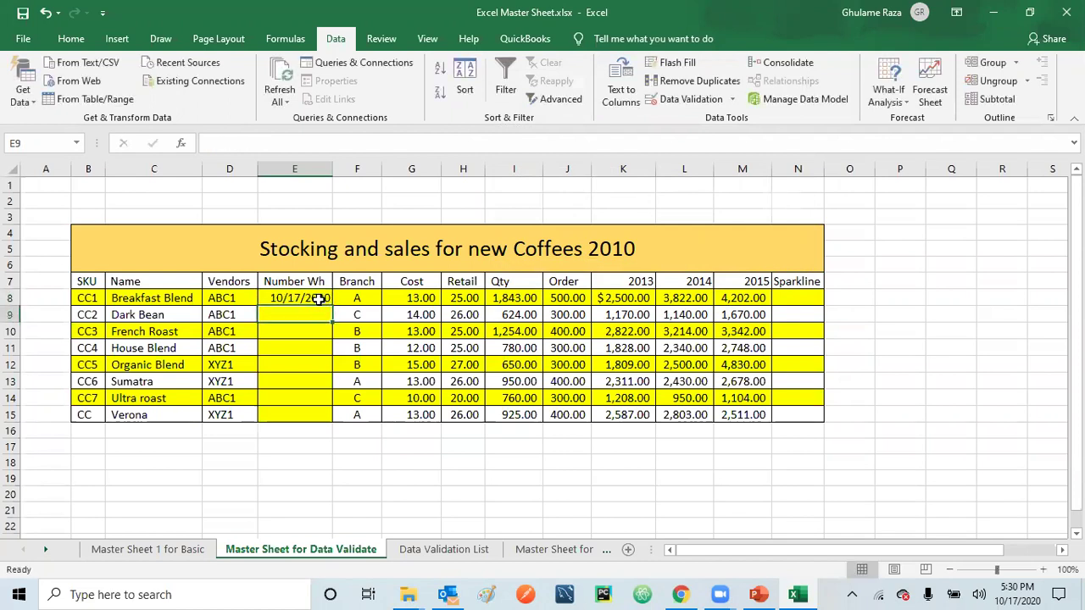
# Enter the date 12/31/1899 in E9.
pyautogui.write('12/')
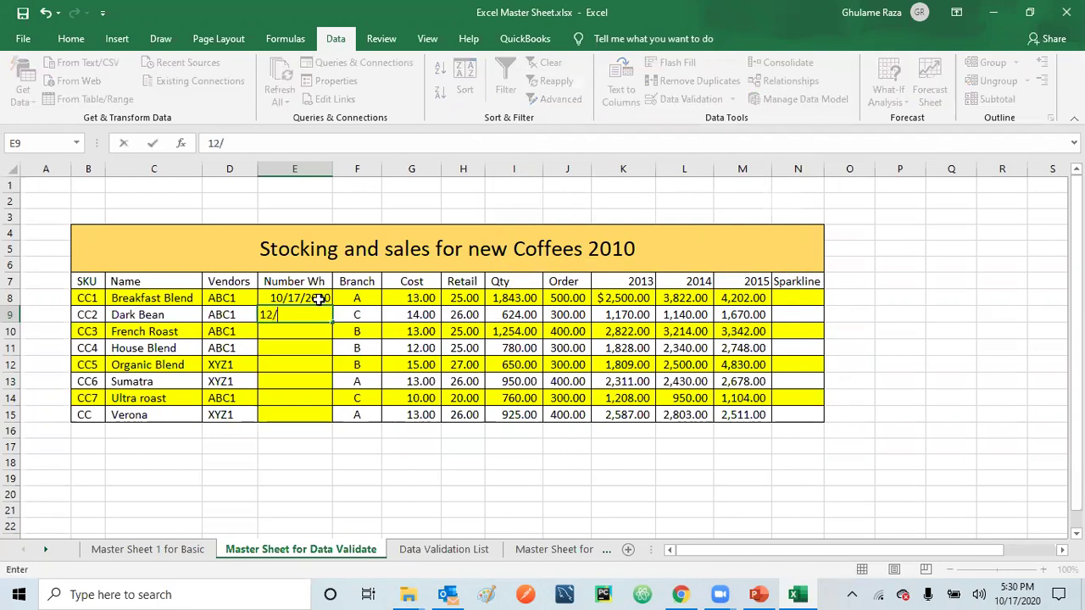
pyautogui.write('31/1899')
pyautogui.press('Return')
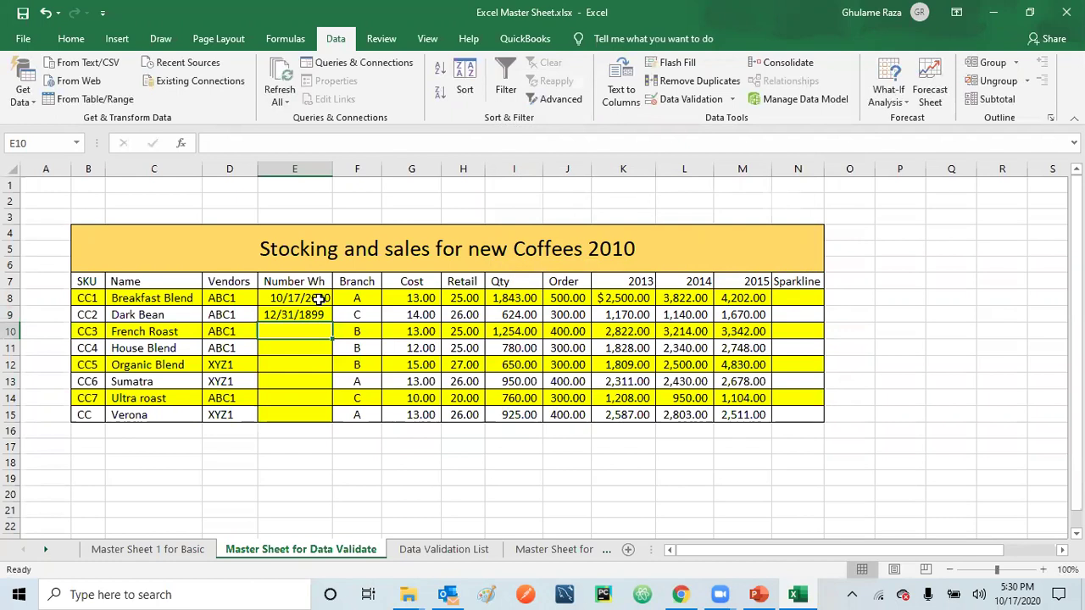
pyautogui.press('Up')
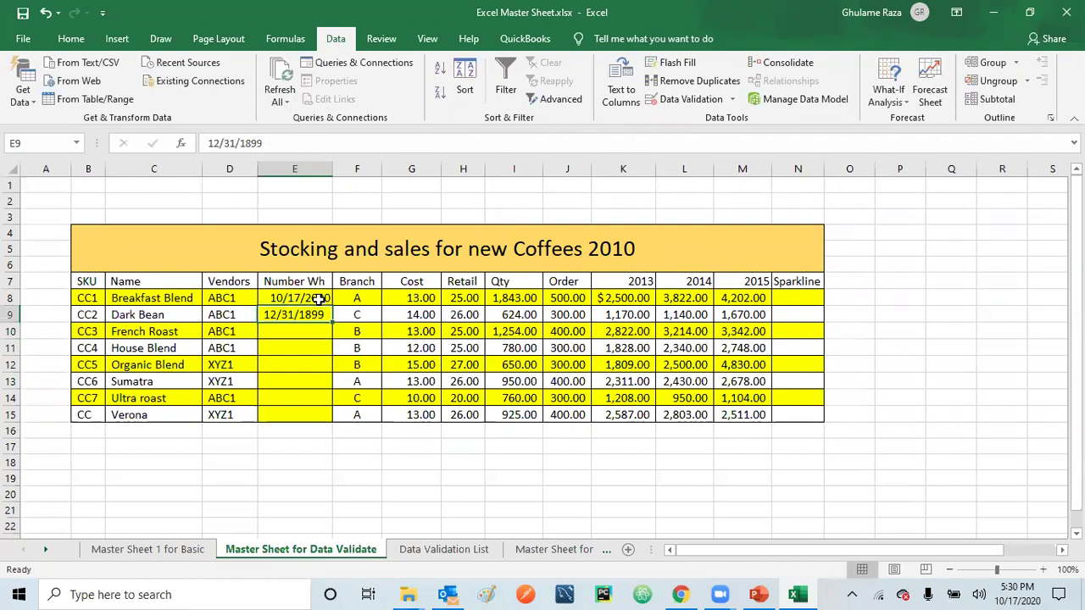
pyautogui.press('Up')
pyautogui.press('Down')
# Examine the data validation settings of E9 and close them without changes.
pyautogui.click(734, 99)
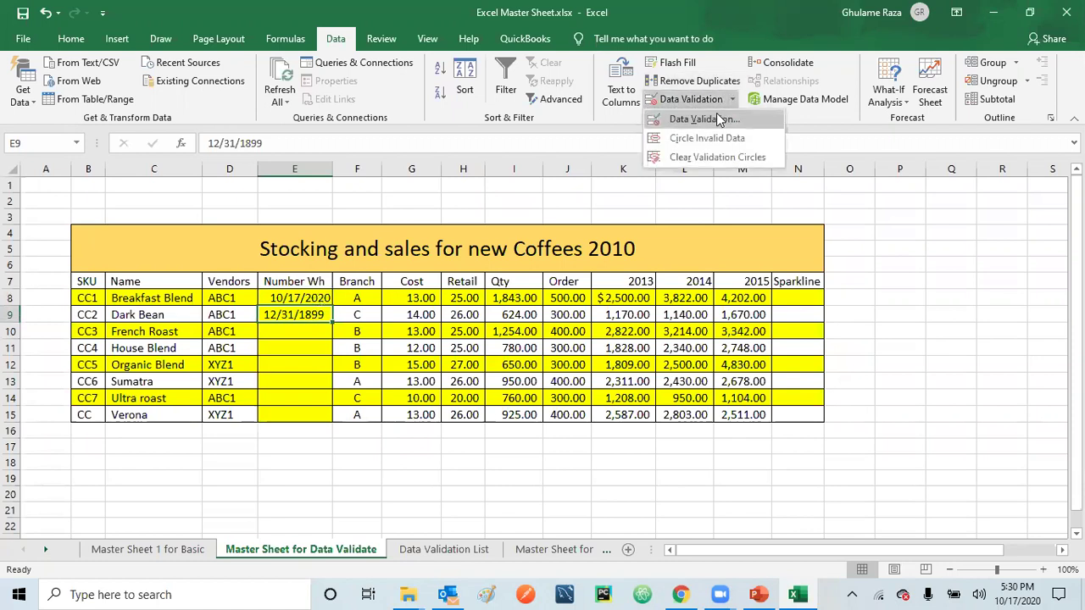
pyautogui.click(717, 112)
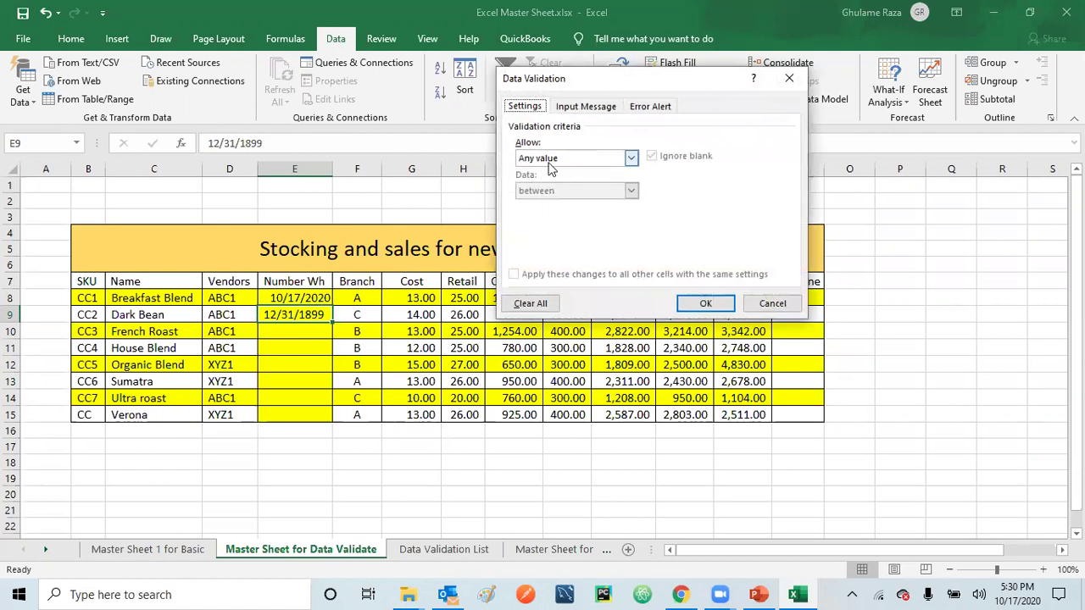
pyautogui.click(774, 309)
# Review the data validation settings of E8 and delete the date in that cell.
pyautogui.click(325, 300)
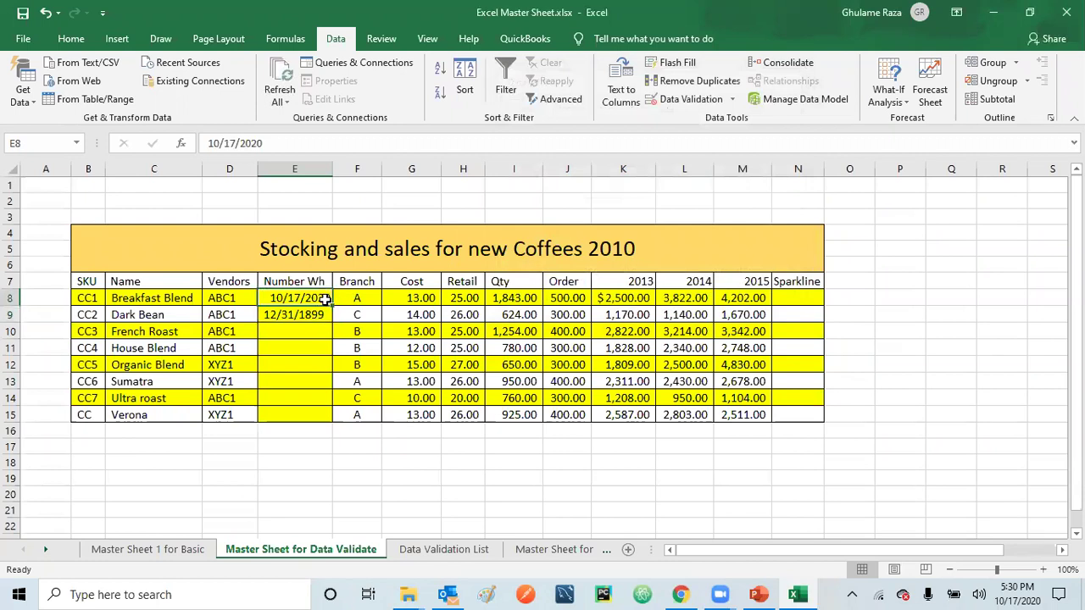
pyautogui.click(734, 99)
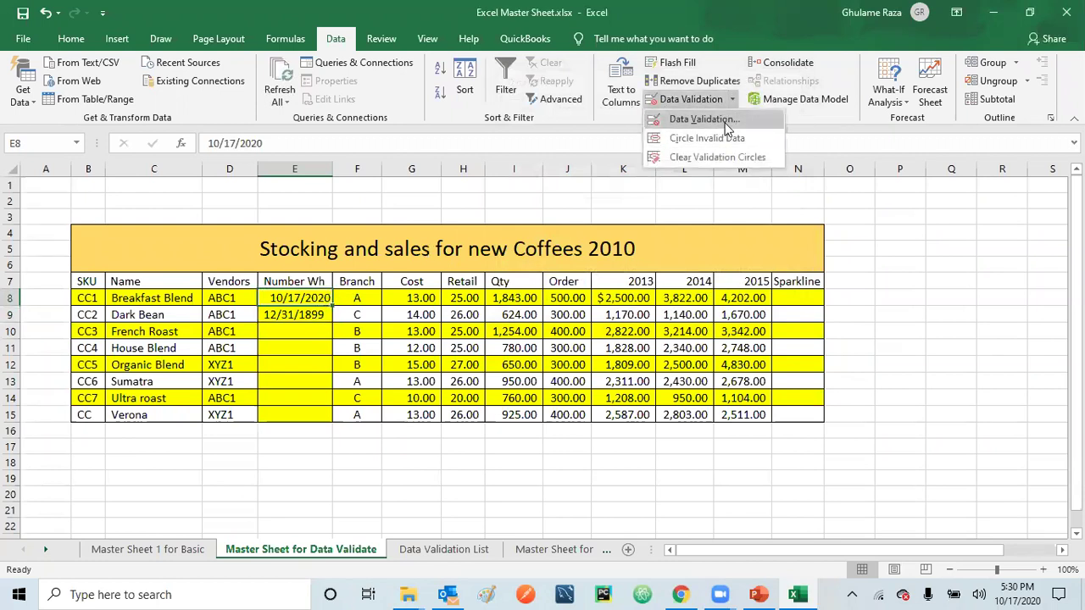
pyautogui.click(725, 119)
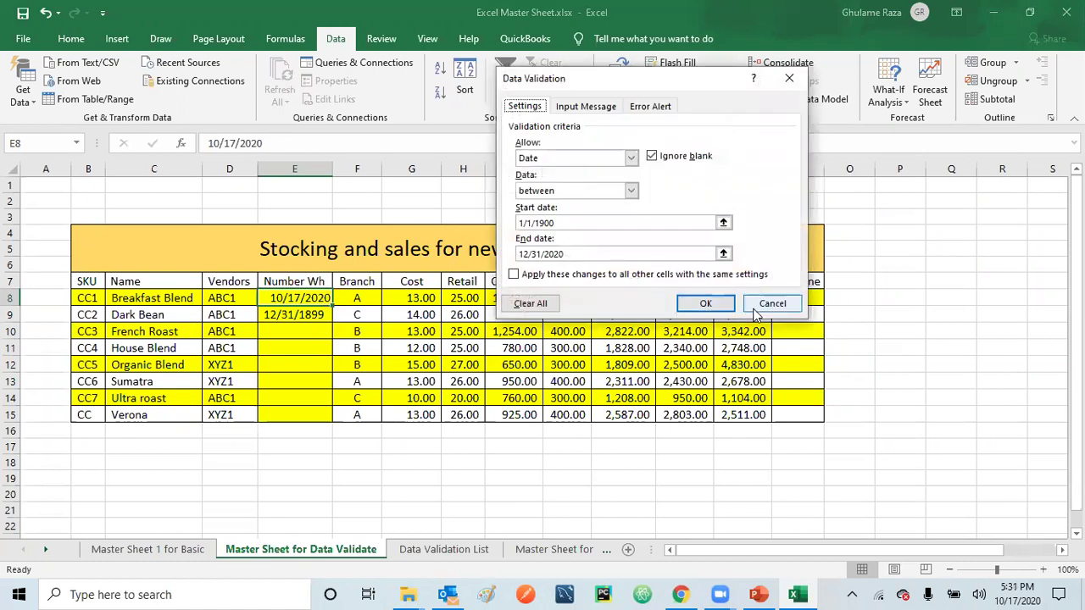
pyautogui.click(699, 306)
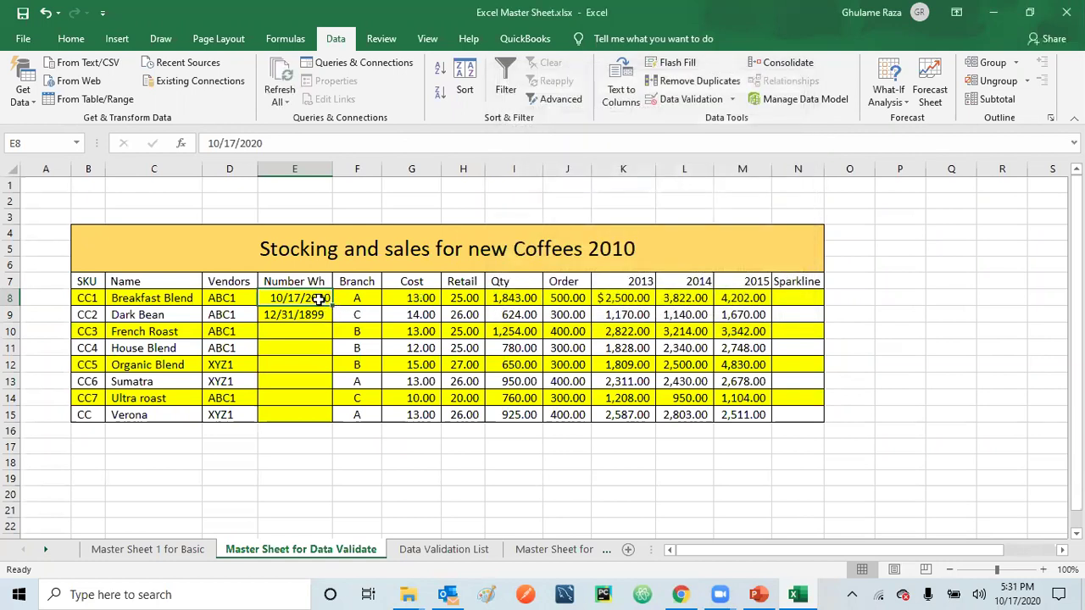
pyautogui.press('Delete')
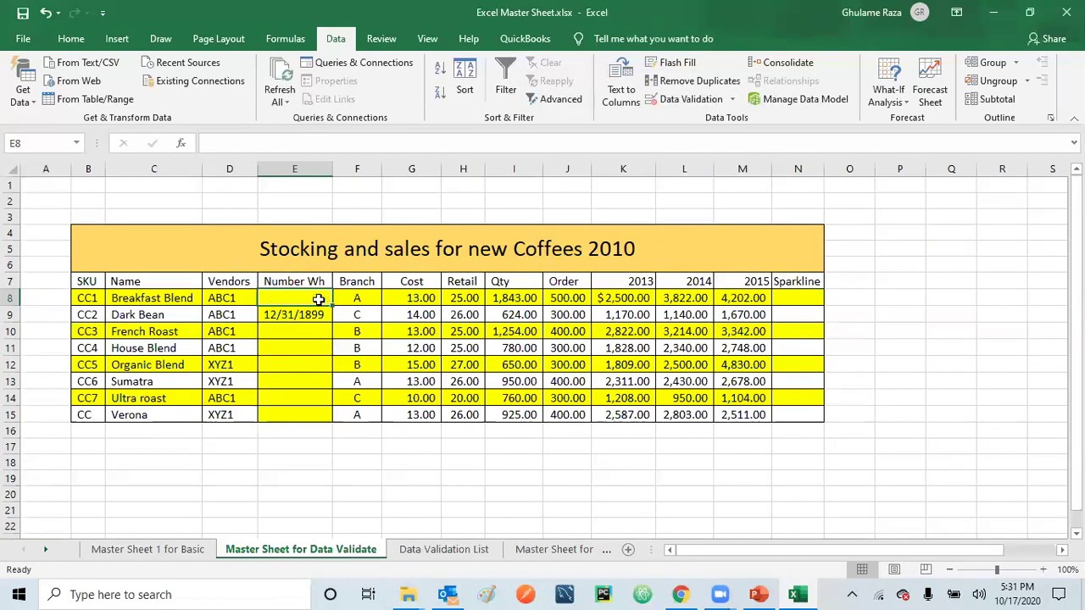
# Fill the empty cell E8 and its validation rule down through E15.
pyautogui.moveTo(332, 306); pyautogui.dragTo(316, 415)
pyautogui.click(298, 312)
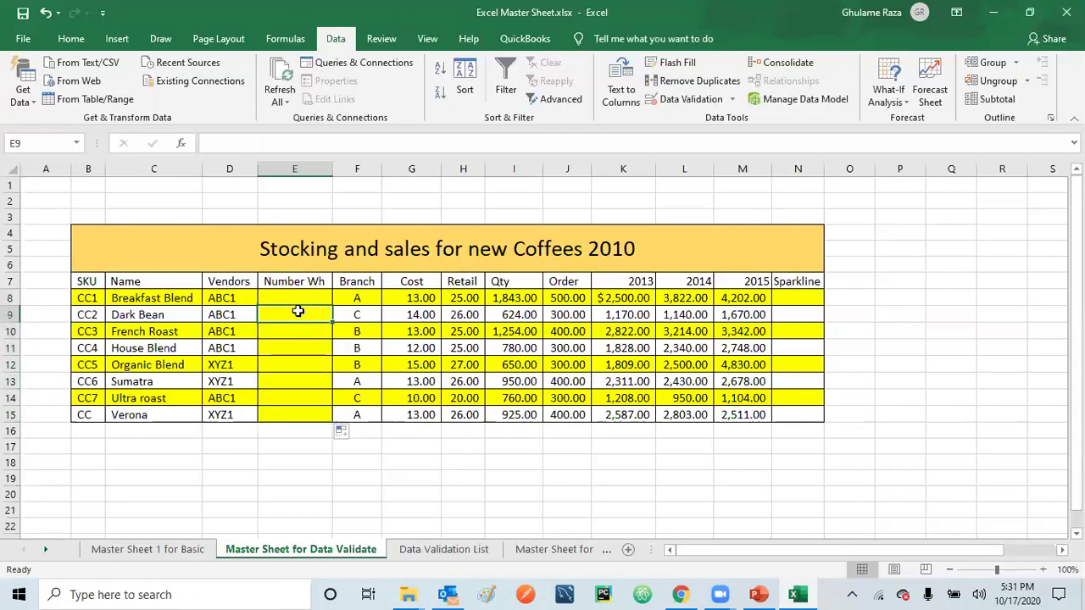
# Enter the date 1/25/1900 in E8.
pyautogui.click(312, 296)
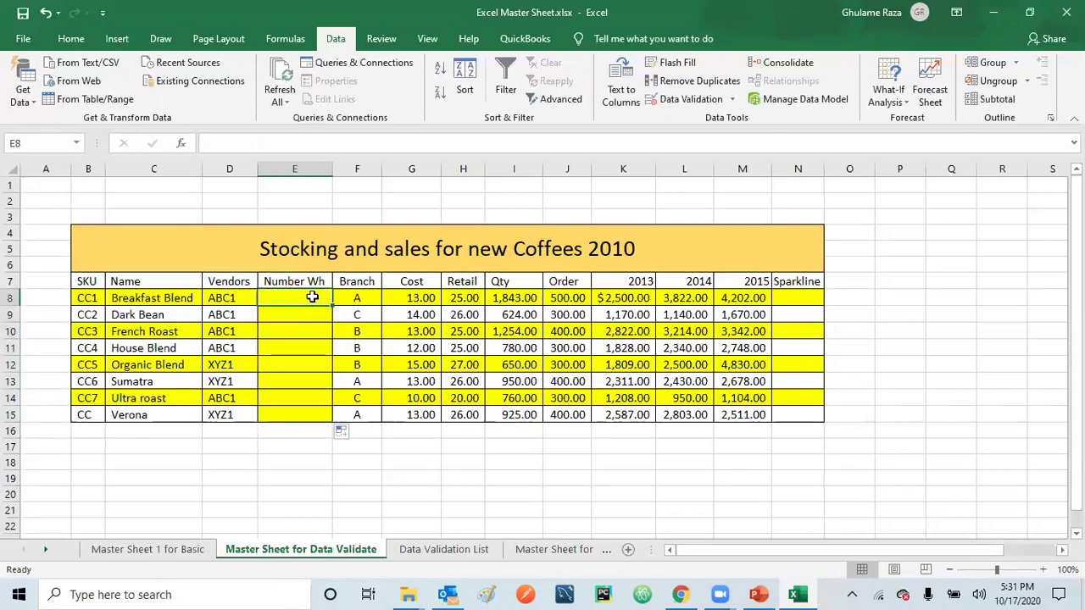
pyautogui.write('1/25/2000')
pyautogui.press('Return')
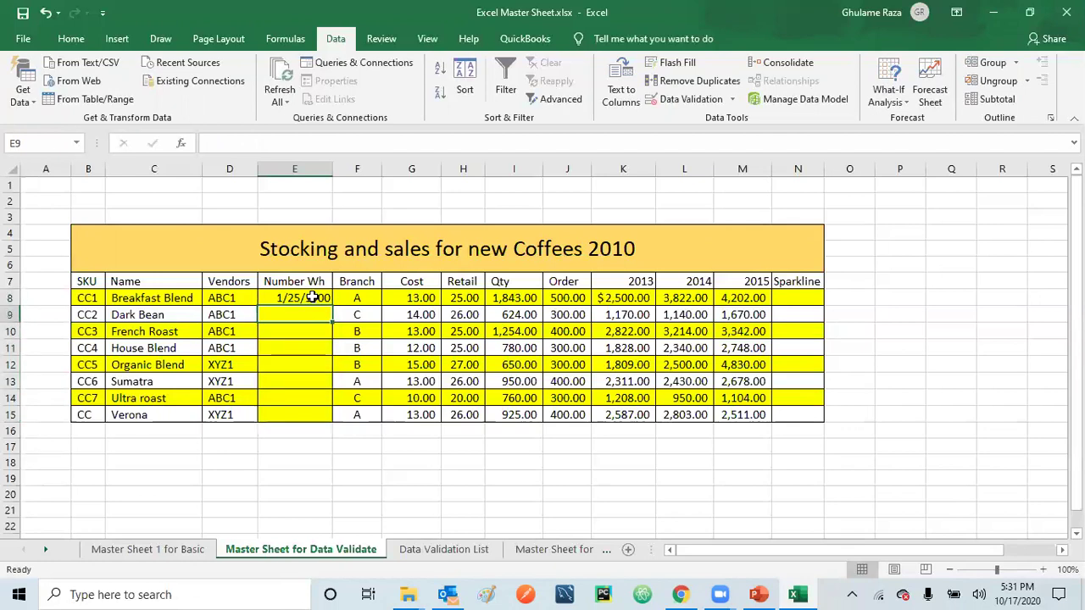
# Replace the value in E8 with 31.
pyautogui.click(312, 297)
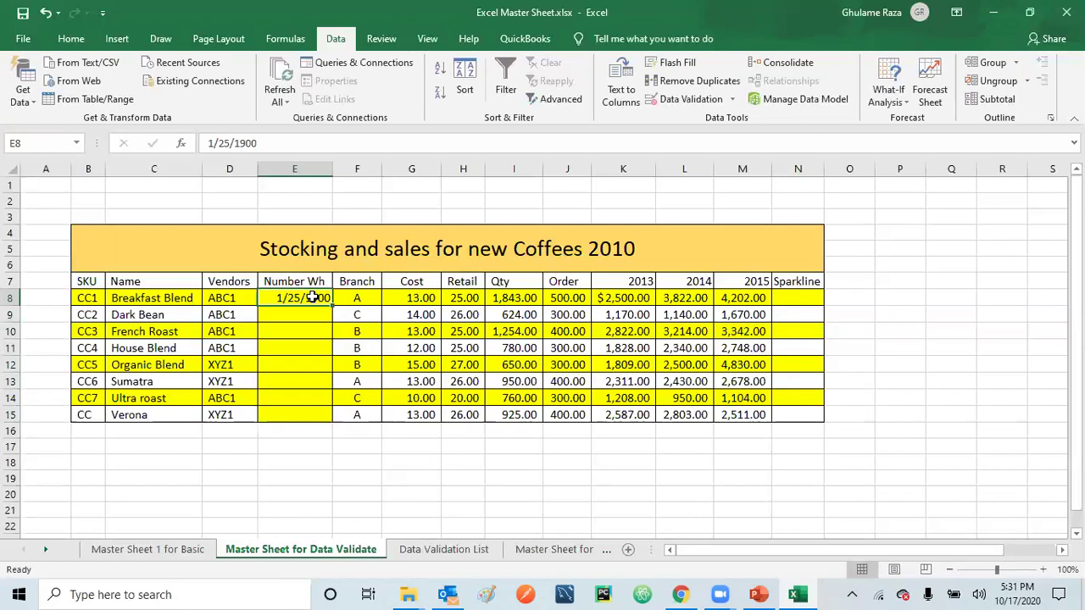
pyautogui.press('Up')
pyautogui.press('Down')
pyautogui.write('31')
pyautogui.press('Return')
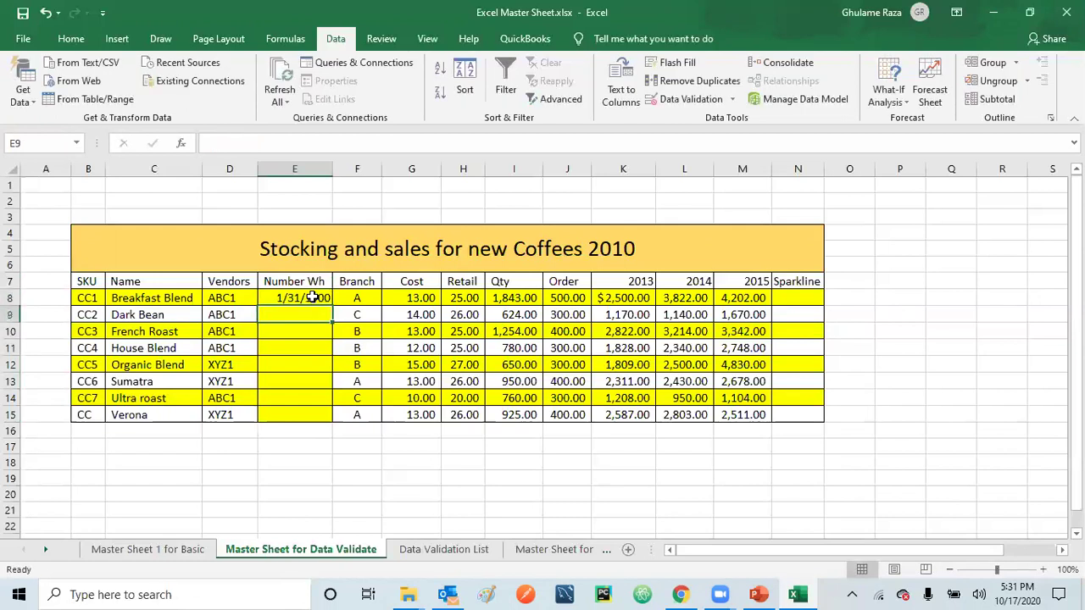
# Try to enter the date 12/31/1899 in E8 and cancel the entry.
pyautogui.click(312, 298)
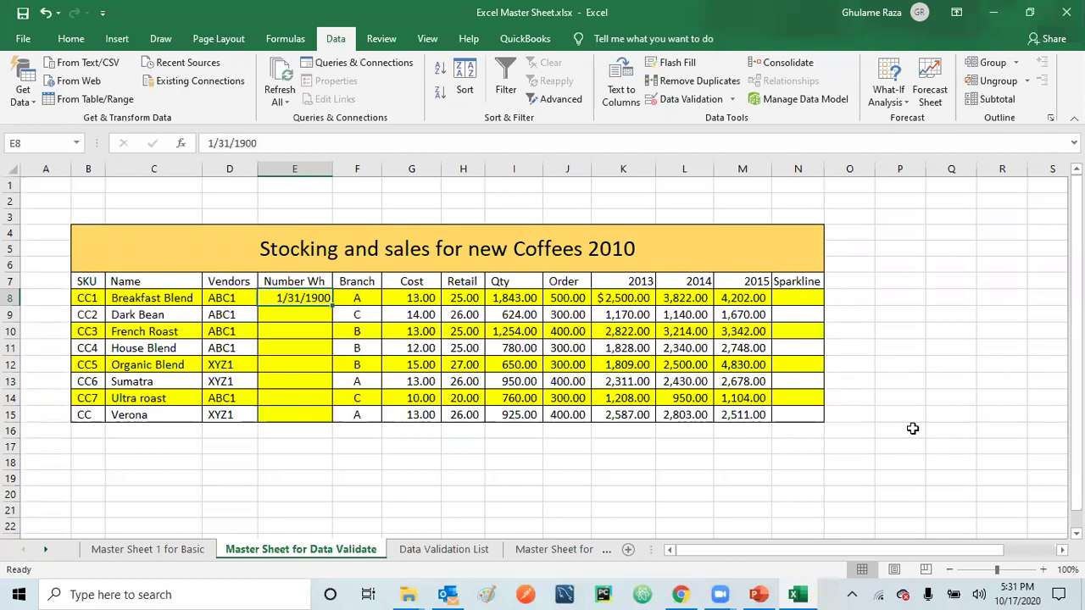
pyautogui.write('12/1')
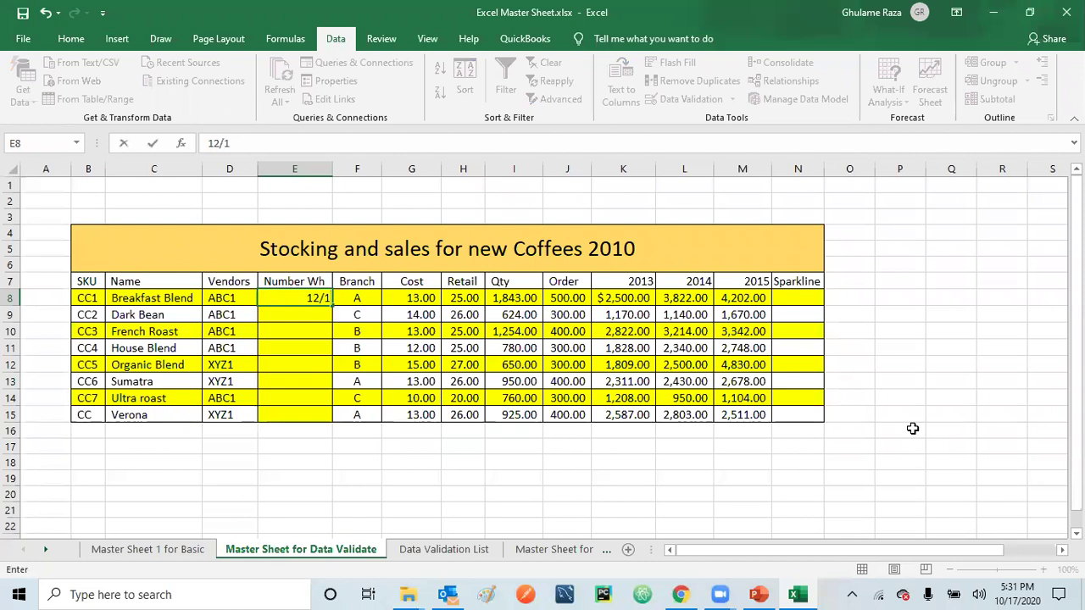
pyautogui.press('BackSpace')
pyautogui.write('31/1899')
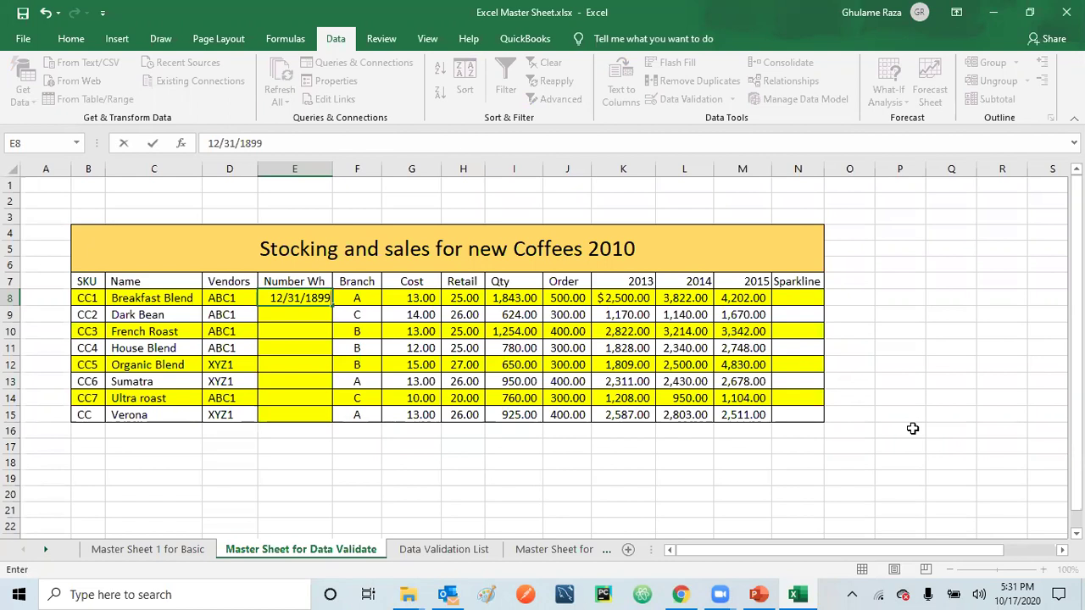
pyautogui.press('Return')
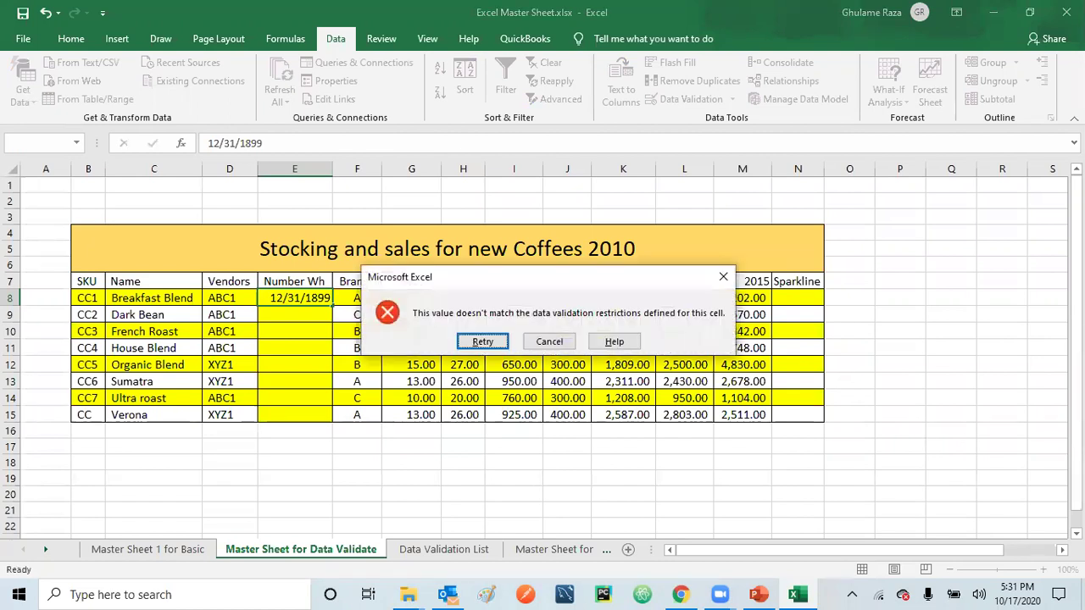
pyautogui.click(551, 343)
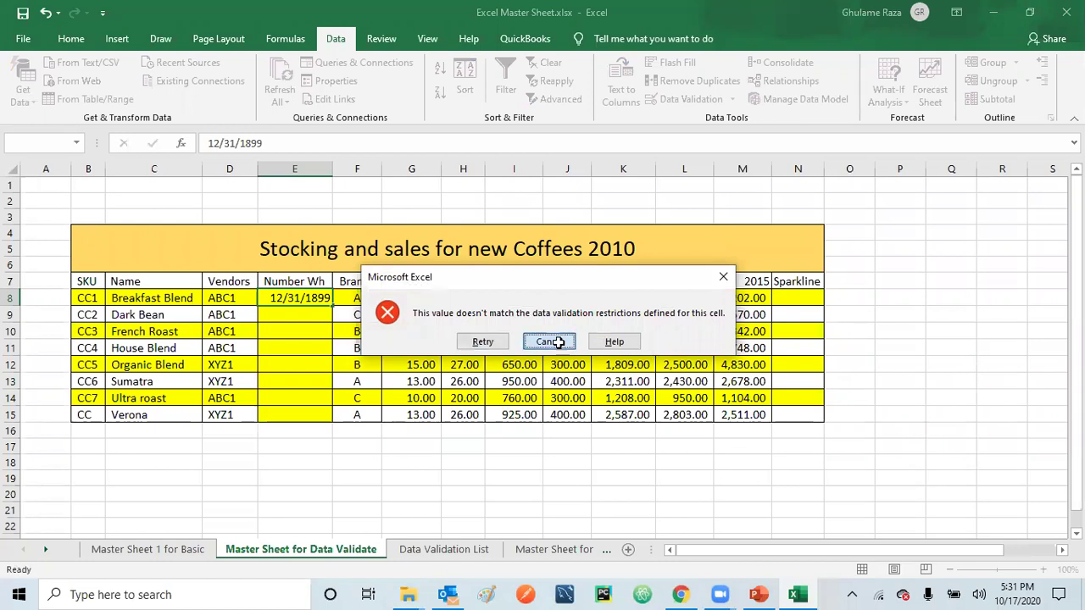
# Examine the data validation settings of E9 and close them without changes.
pyautogui.click(310, 314)
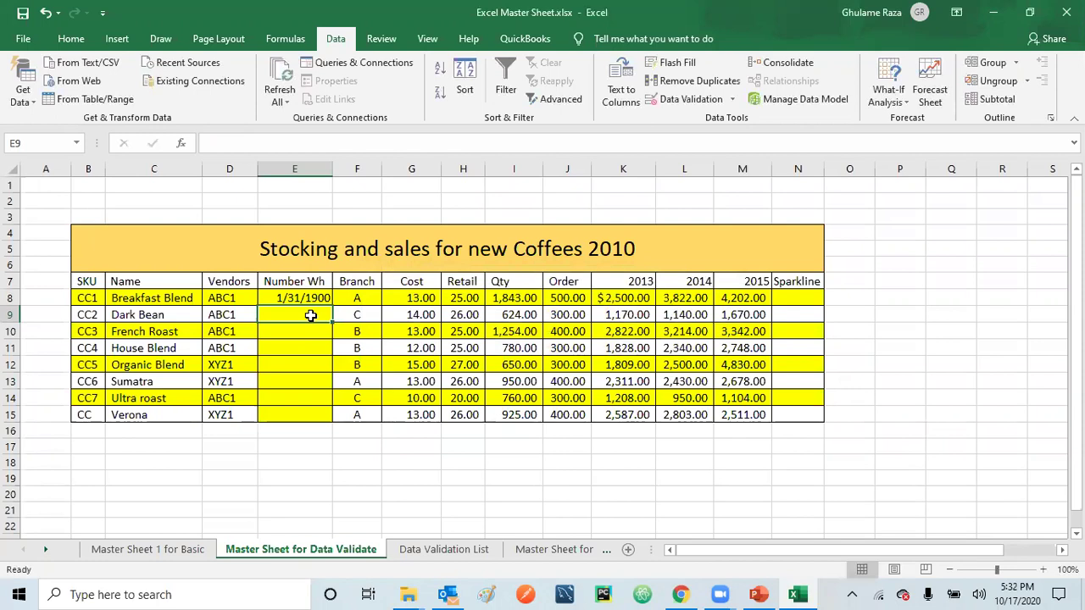
pyautogui.click(732, 100)
pyautogui.click(719, 117)
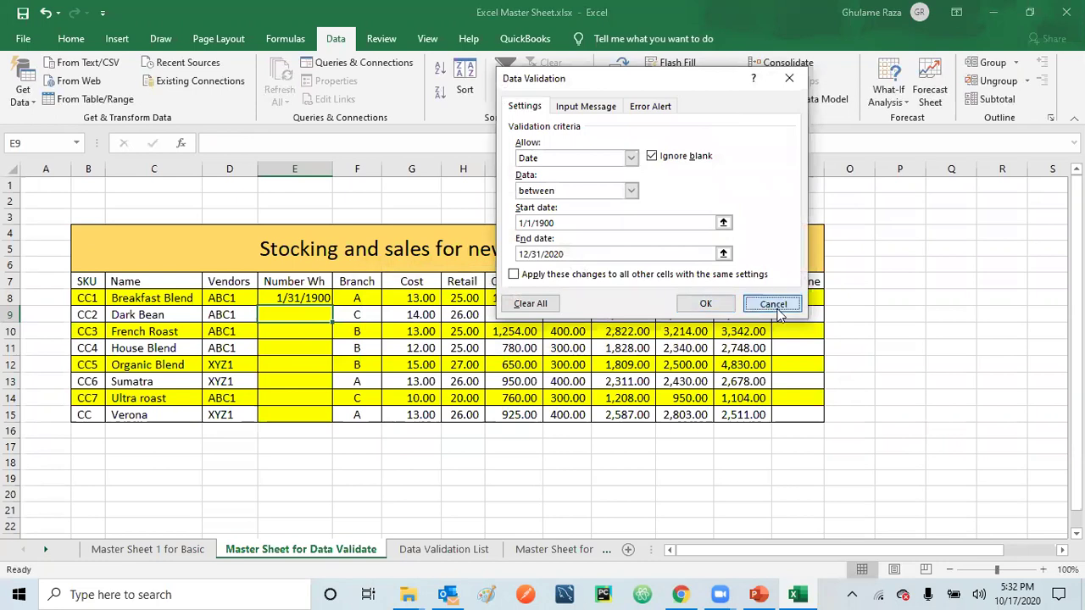
pyautogui.click(773, 304)
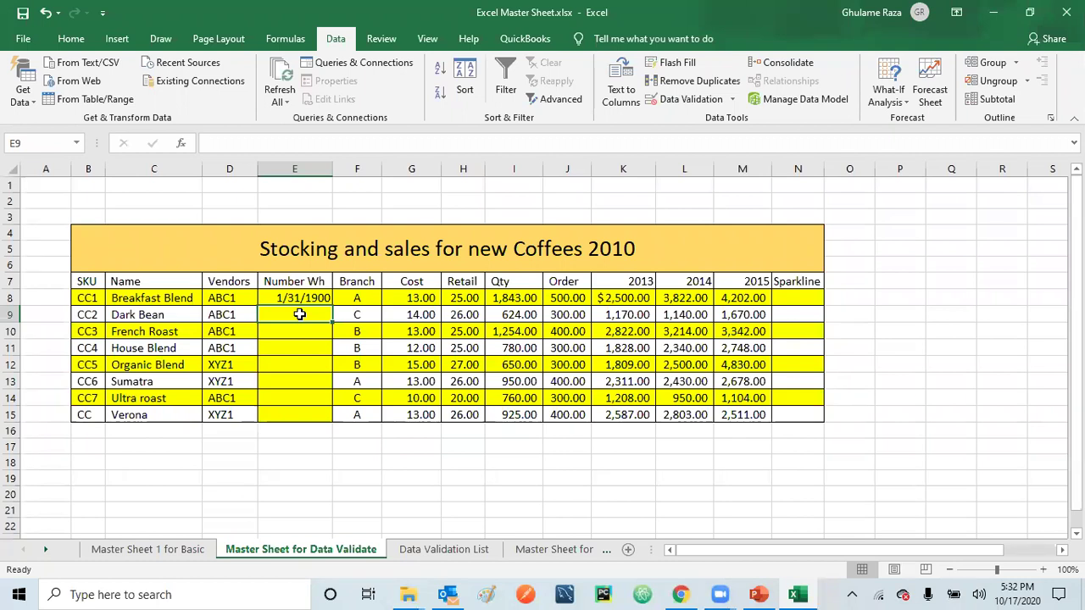
# Try the date 01/01/2021 in E9, cancel it, and enter 12/31/2020 instead.
pyautogui.write('01')
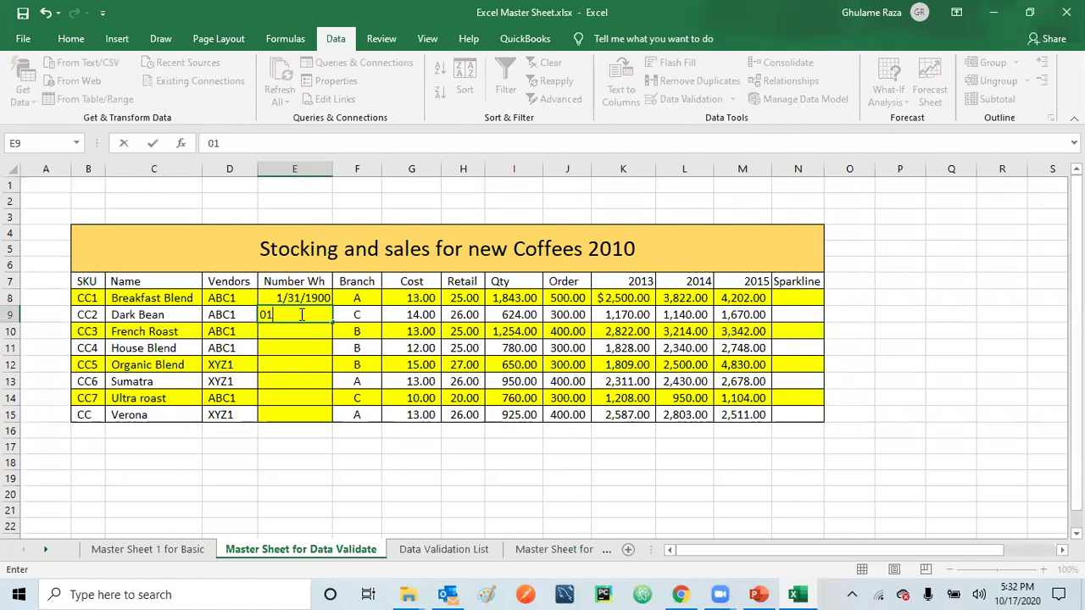
pyautogui.write('/01/2021')
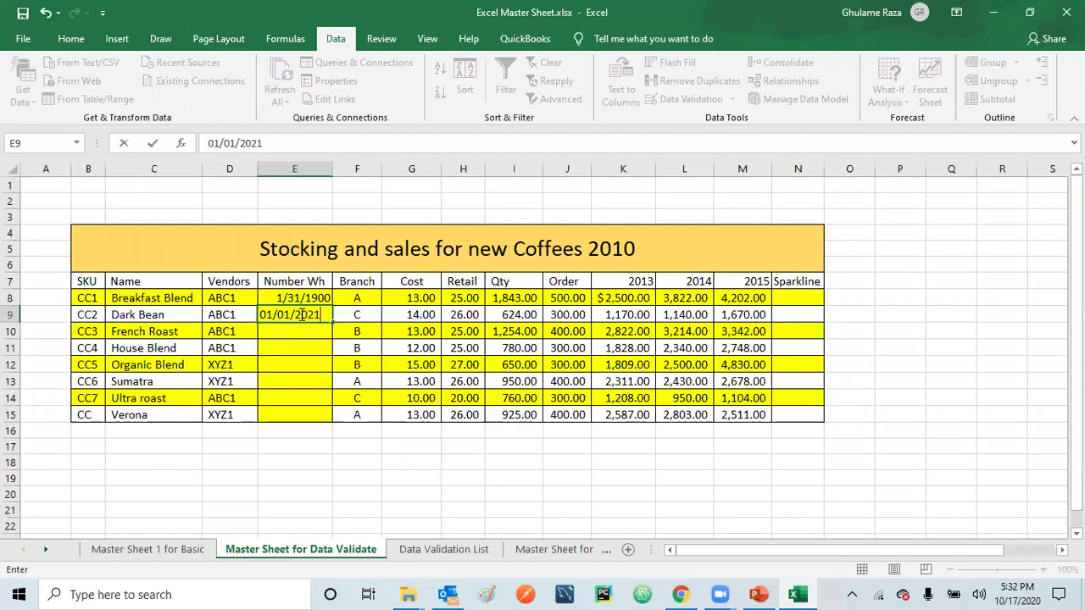
pyautogui.press('Return')
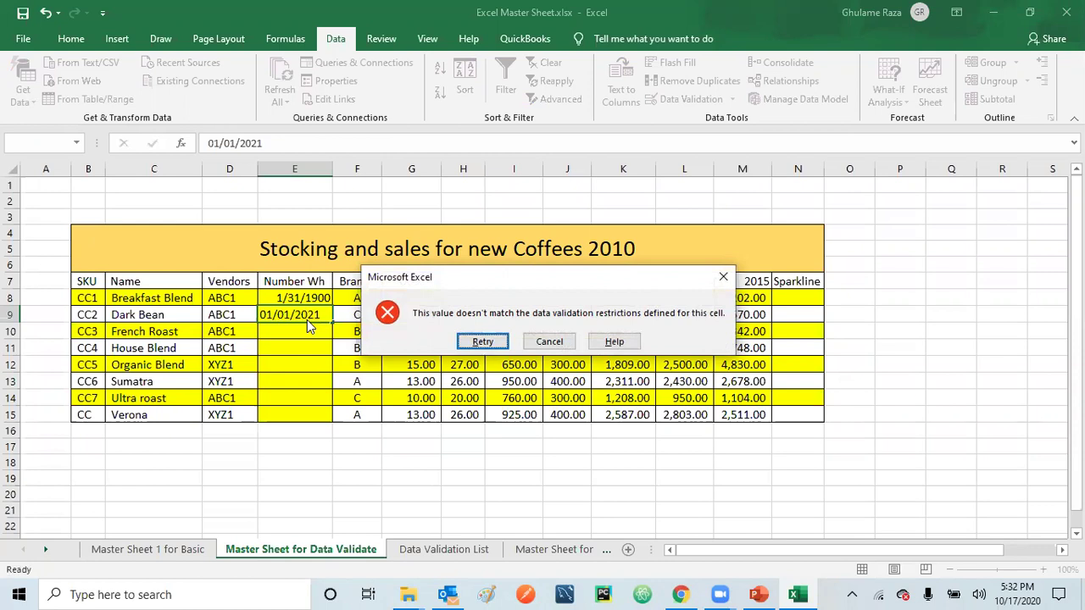
pyautogui.click(555, 346)
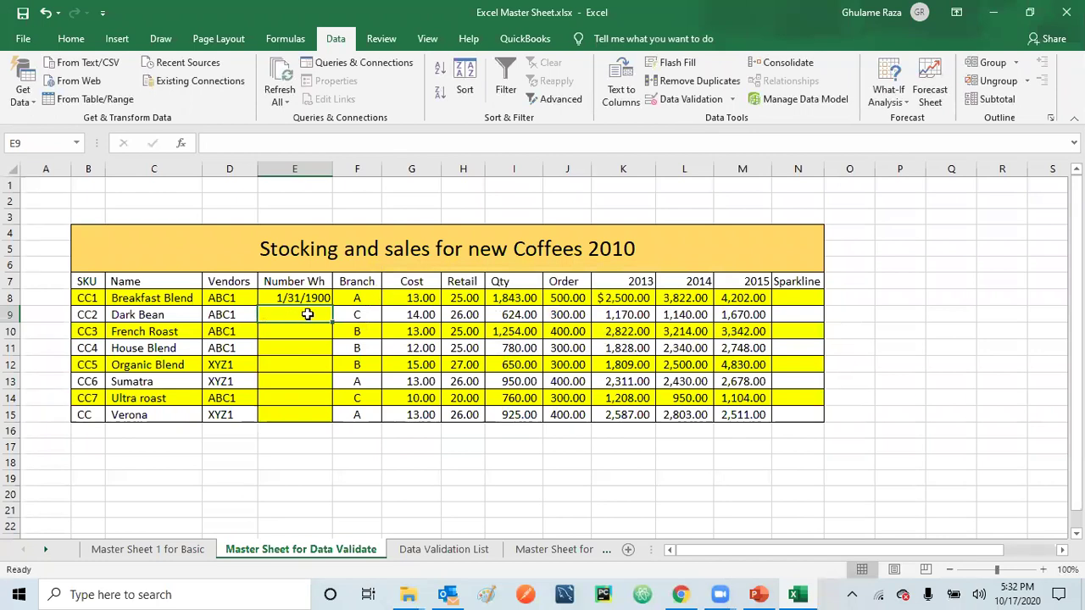
pyautogui.write('12/31/2020')
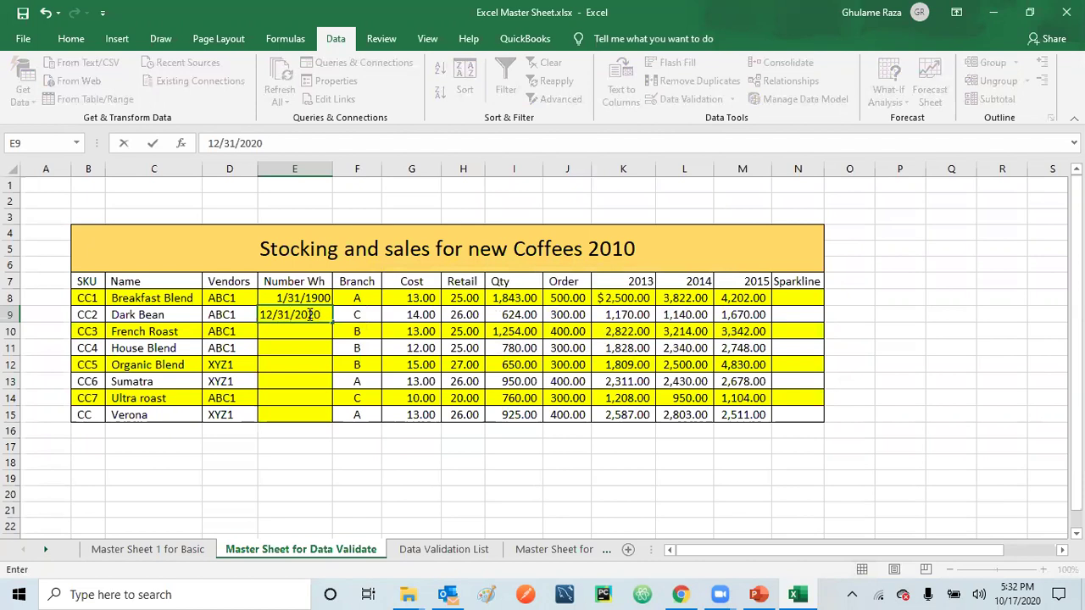
pyautogui.press('Return')
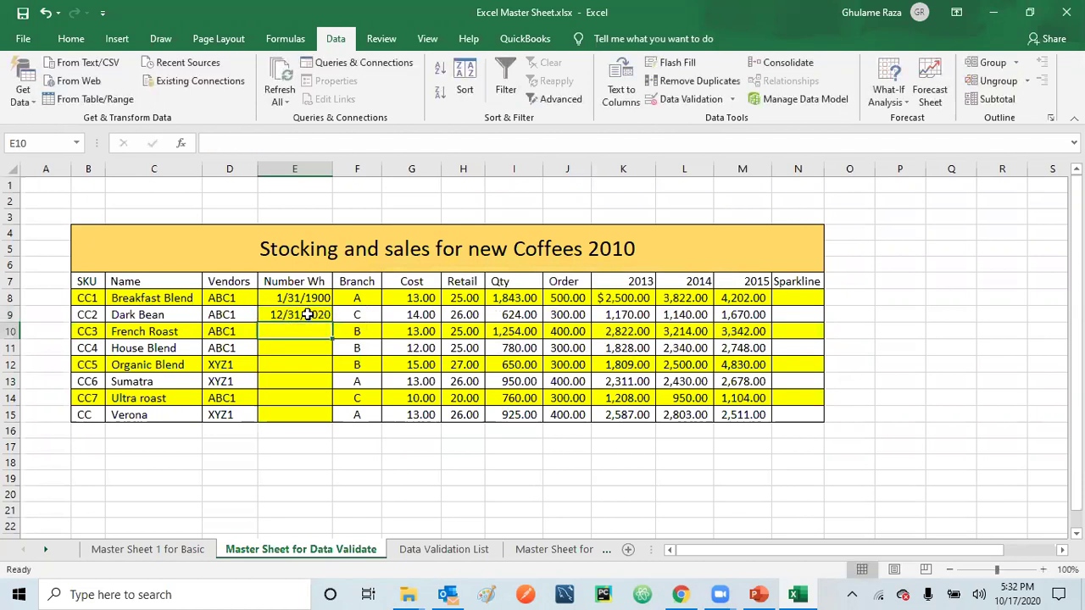
# Check the data validation settings of E10 and close them without changes.
pyautogui.click(733, 99)
pyautogui.click(720, 119)
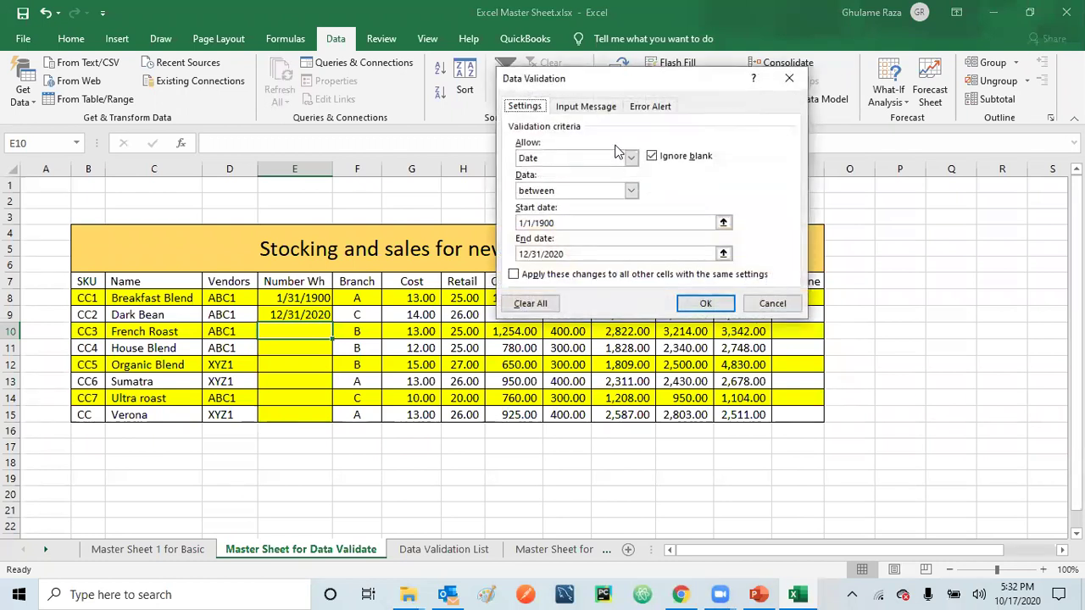
pyautogui.click(772, 303)
# Clear all data validation rules from E8 through E15.
pyautogui.moveTo(286, 295); pyautogui.dragTo(284, 415)
pyautogui.click(733, 99)
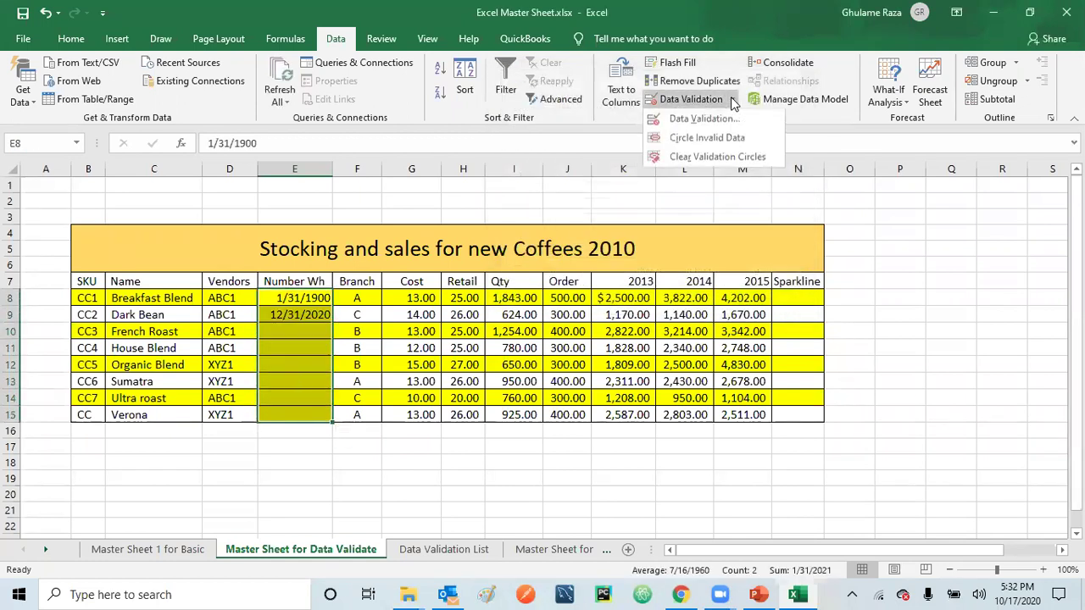
pyautogui.click(718, 116)
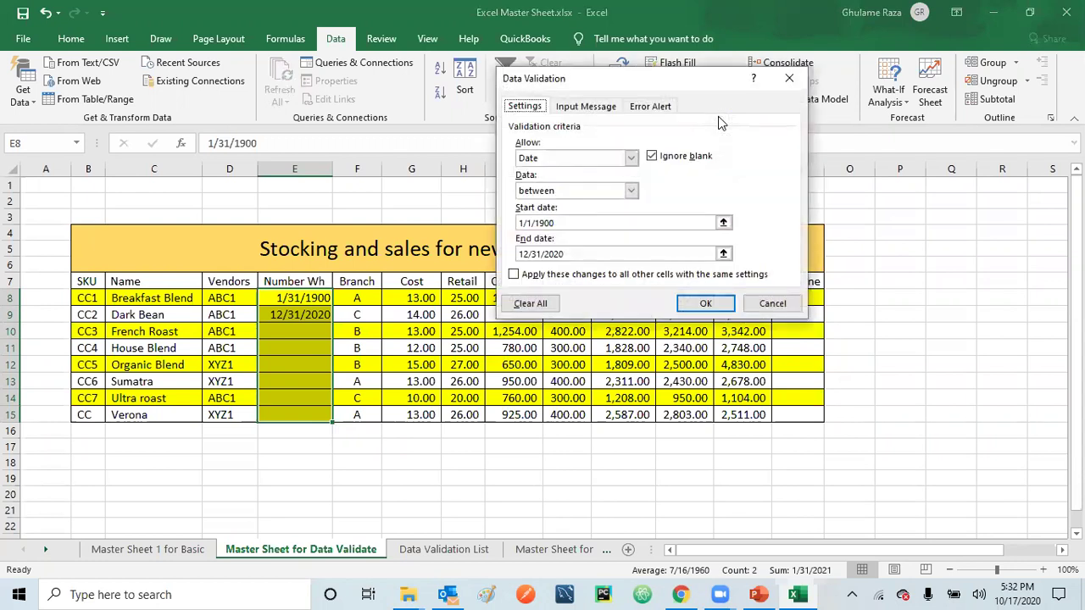
pyautogui.click(531, 305)
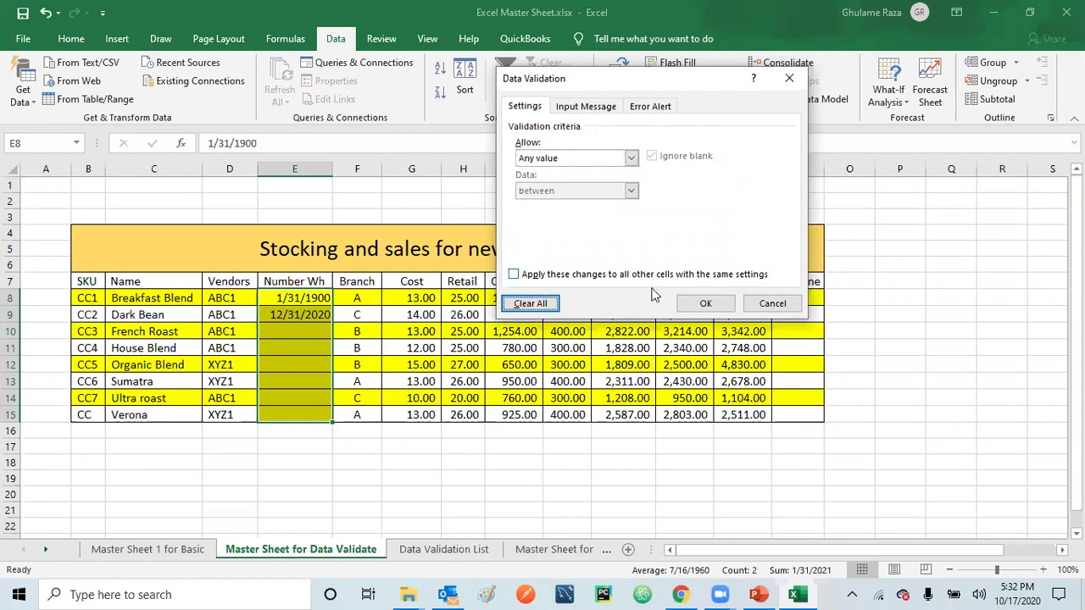
pyautogui.click(701, 305)
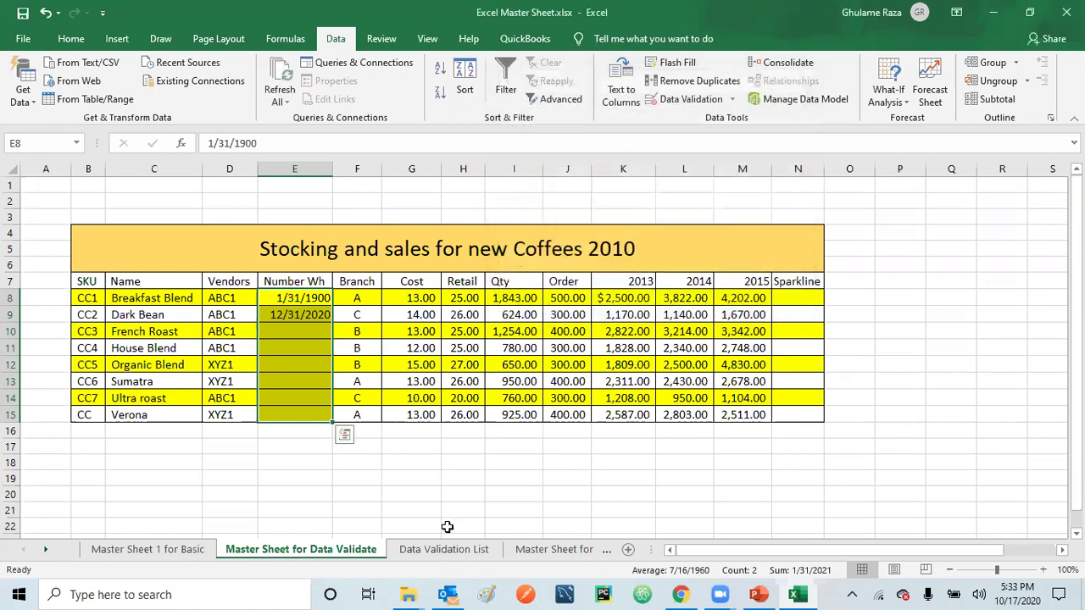
pyautogui.click(458, 525)
# Replace the value in E8 with 25.
pyautogui.click(305, 298)
pyautogui.write('25')
pyautogui.press('Return')
pyautogui.click(307, 298)
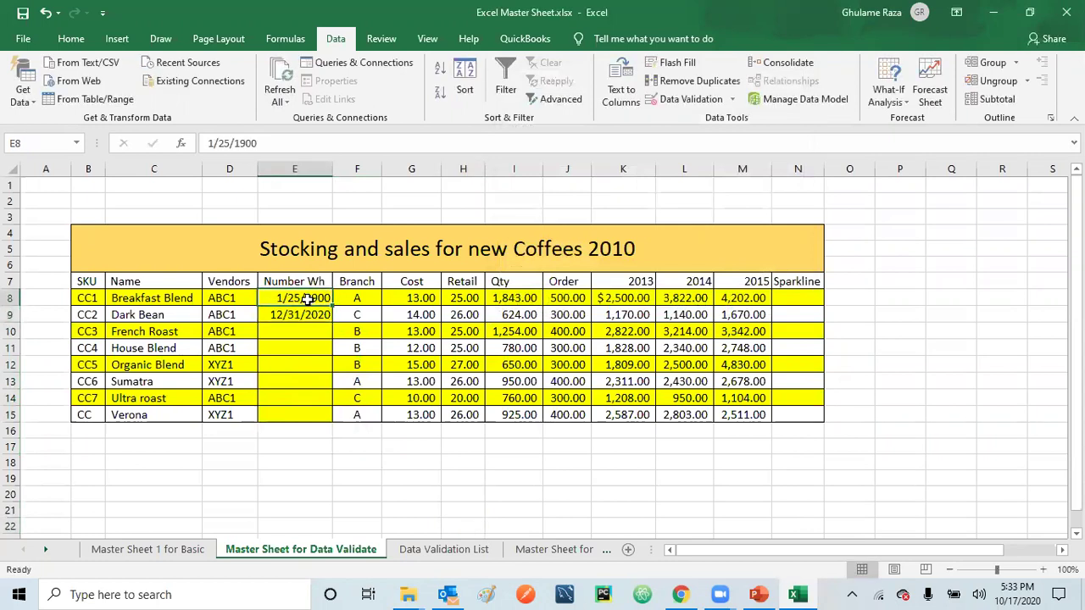
# Check the validation criteria of E8 and close the settings.
pyautogui.click(730, 99)
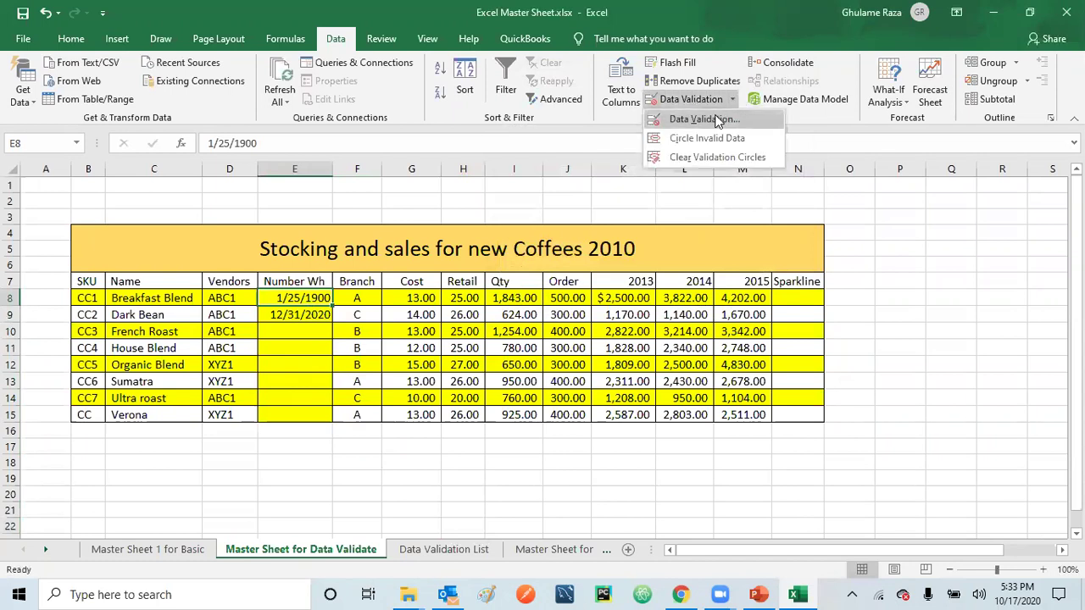
pyautogui.click(717, 120)
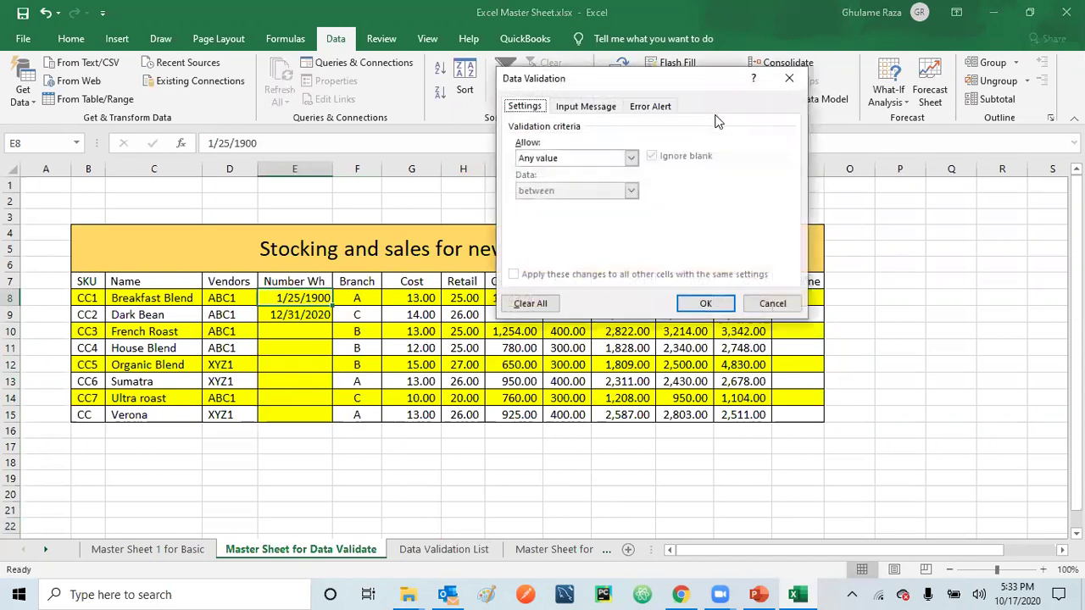
pyautogui.click(701, 305)
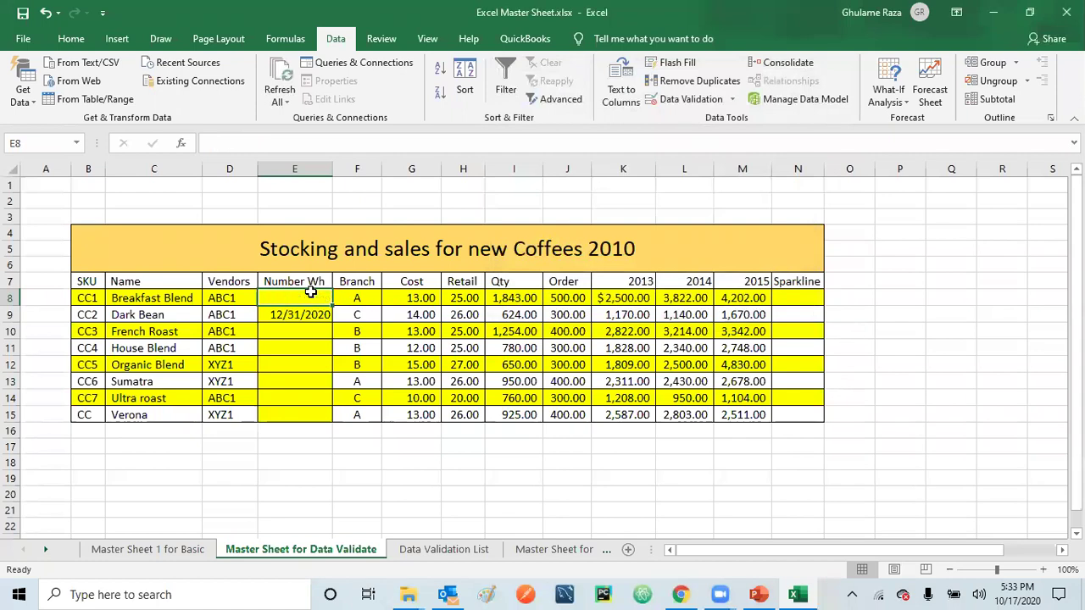
# Delete the date in E8 and set that cell's number format to General.
pyautogui.press('Down')
pyautogui.click(311, 292)
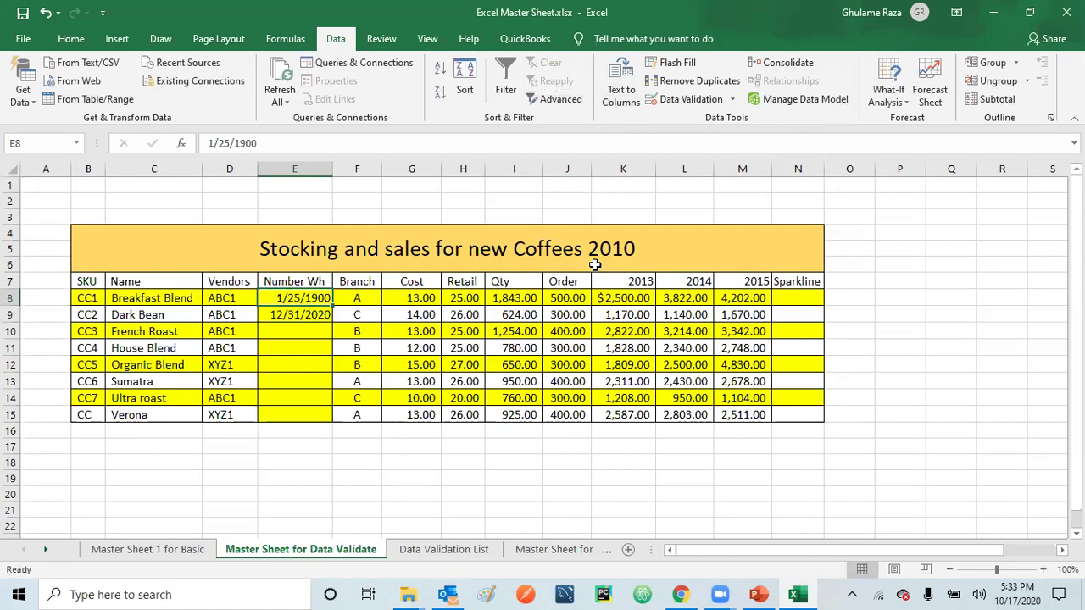
pyautogui.press('Delete')
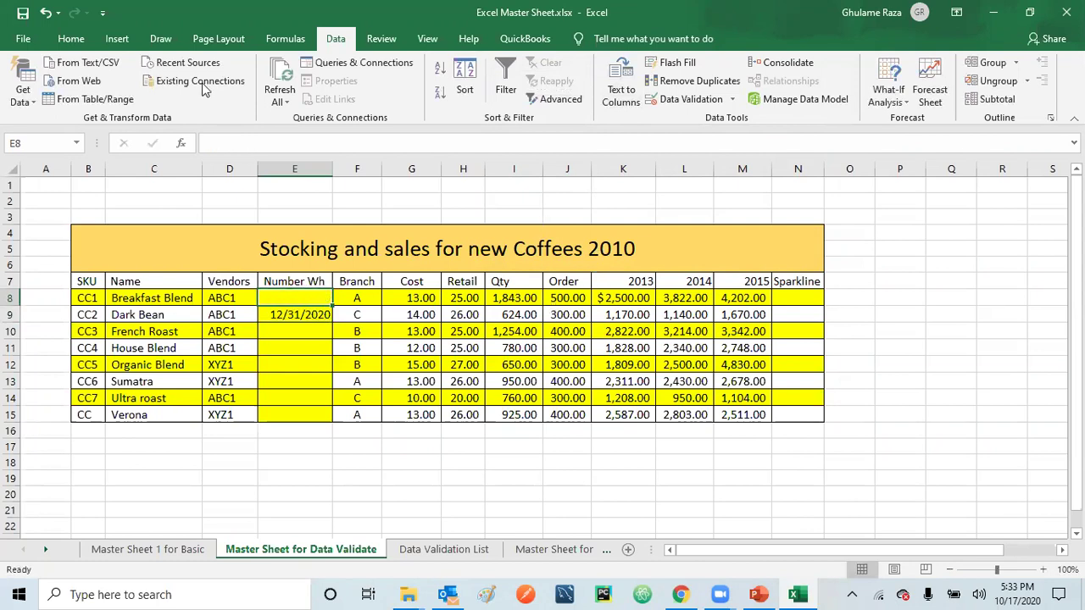
pyautogui.click(70, 38)
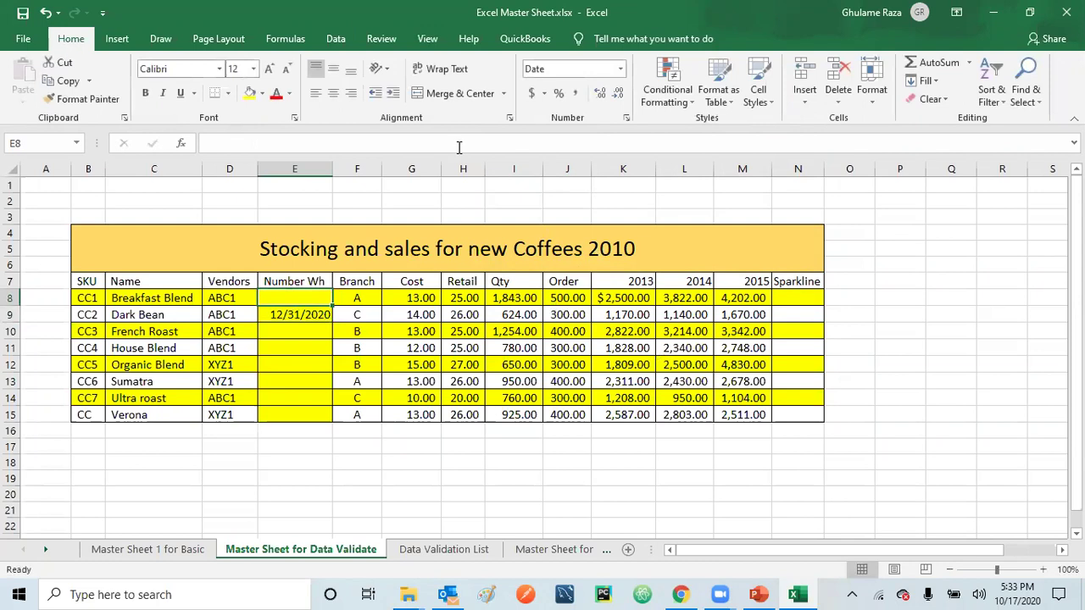
pyautogui.click(622, 70)
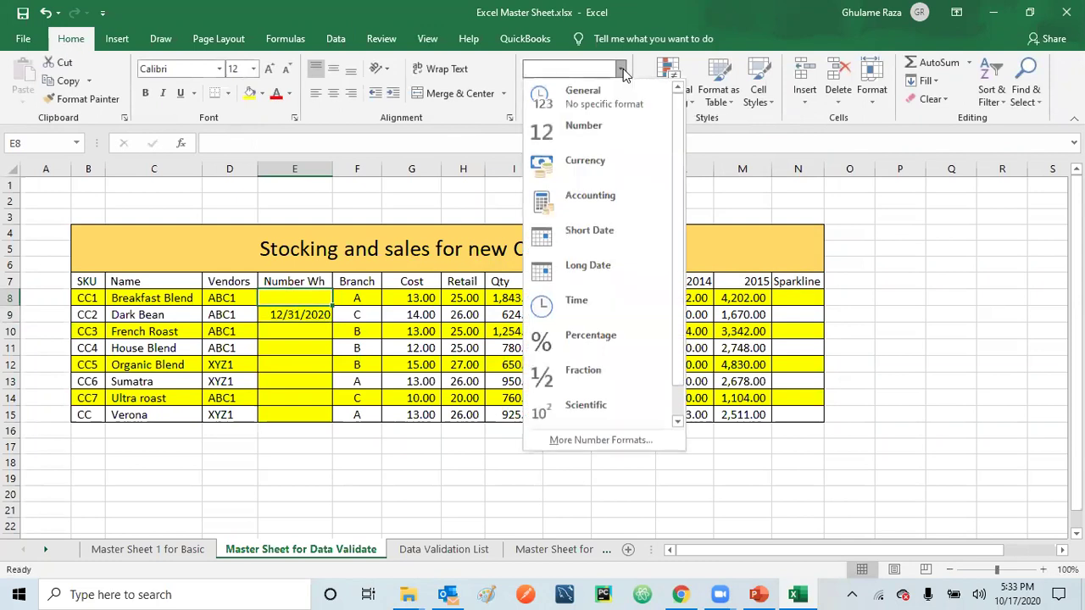
pyautogui.click(602, 93)
# Delete the date in E9 and set that cell's number format to General.
pyautogui.click(287, 313)
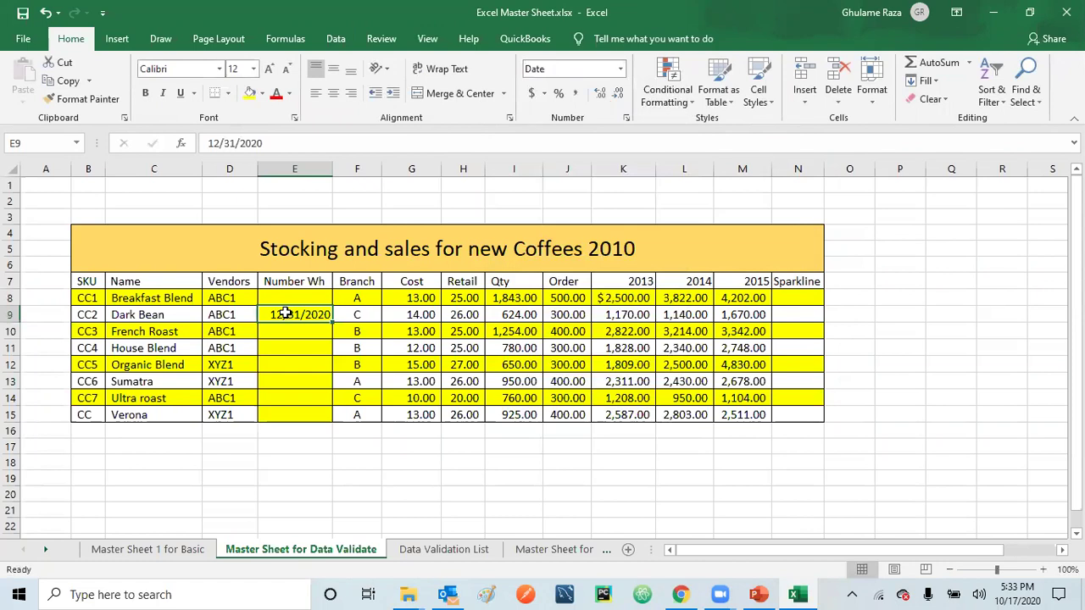
pyautogui.press('Delete')
pyautogui.click(620, 68)
pyautogui.click(582, 98)
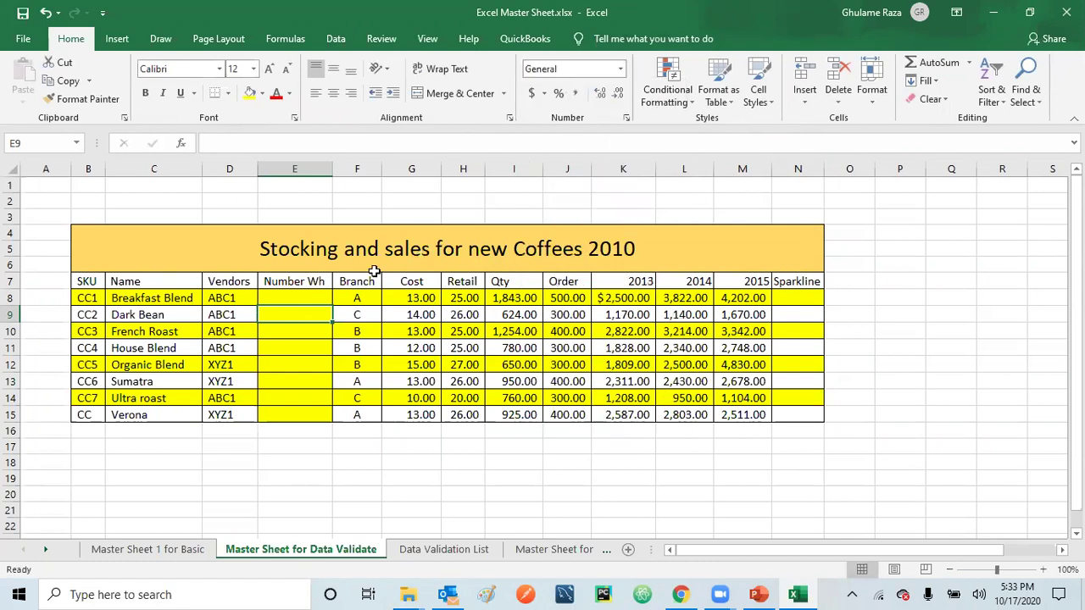
# Review the available validation types in the data validation settings of E8 and close them without changes.
pyautogui.click(308, 300)
pyautogui.moveTo(308, 300); pyautogui.dragTo(284, 417)
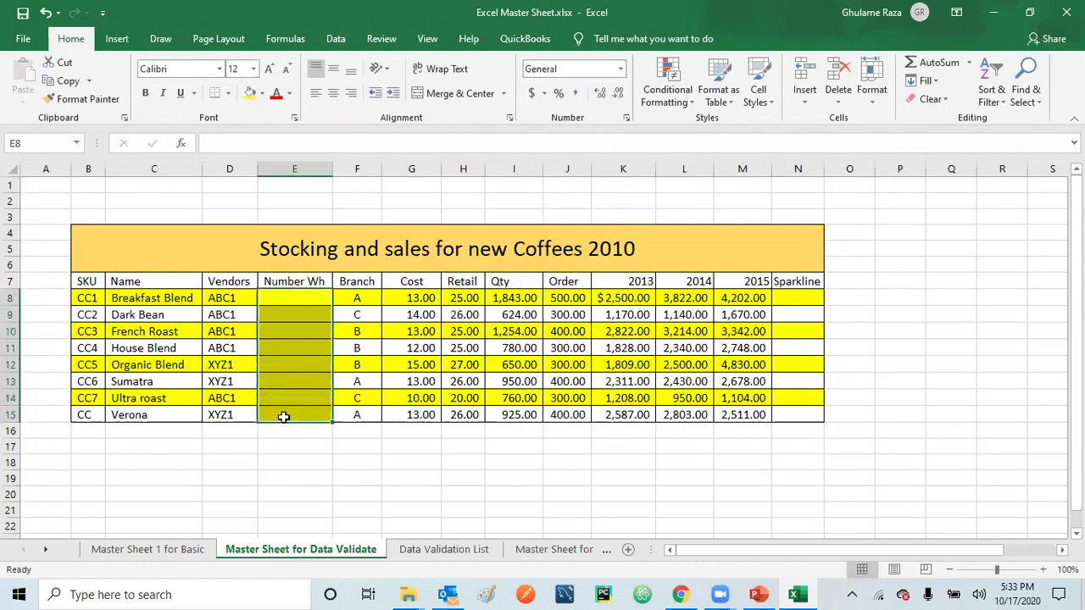
pyautogui.click(306, 296)
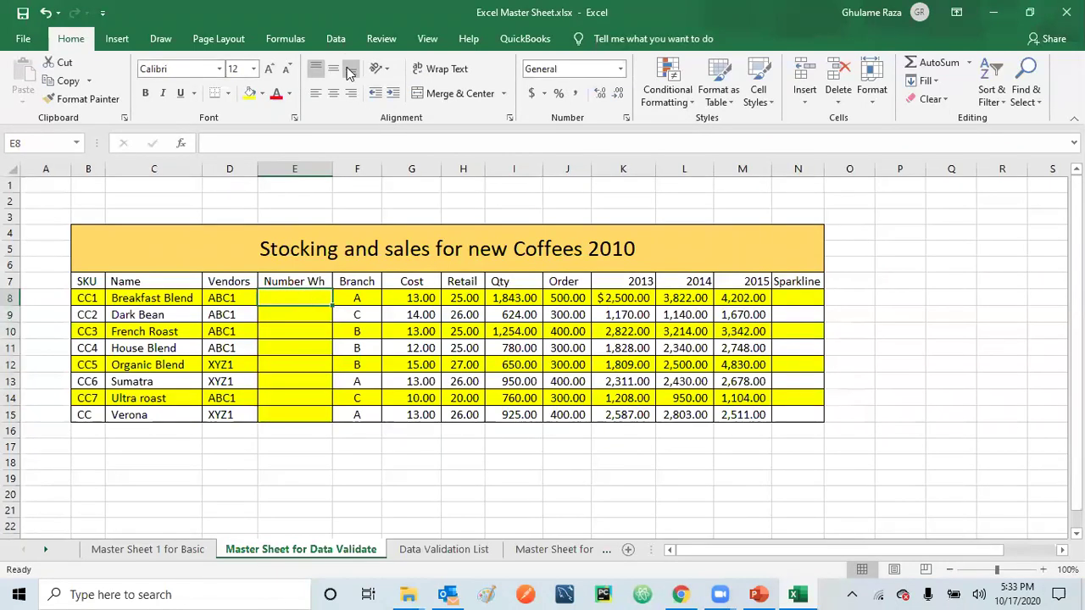
pyautogui.click(338, 39)
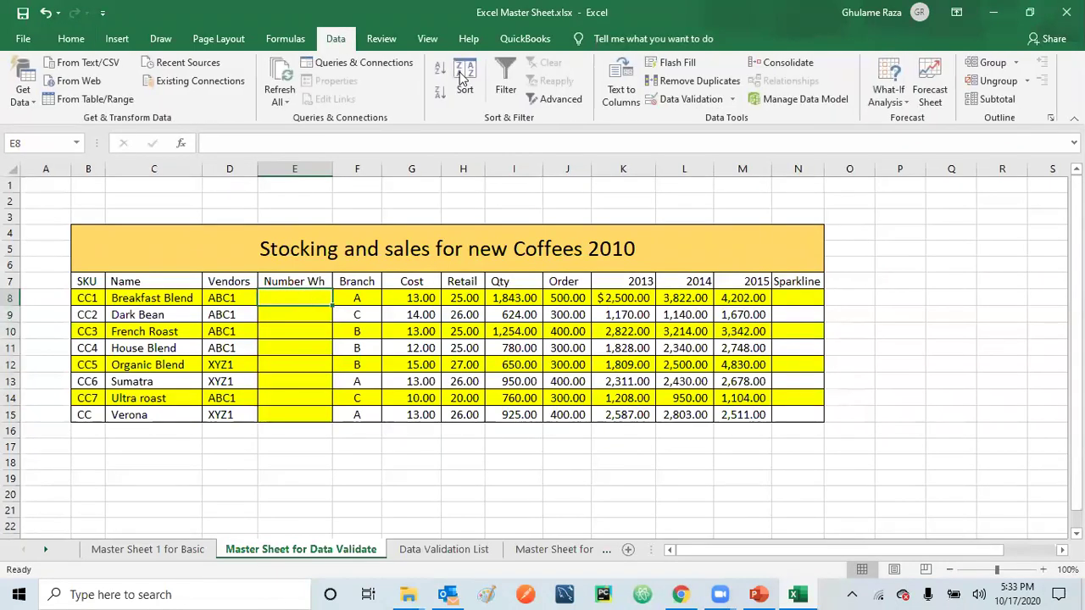
pyautogui.click(733, 98)
pyautogui.click(732, 118)
pyautogui.click(631, 158)
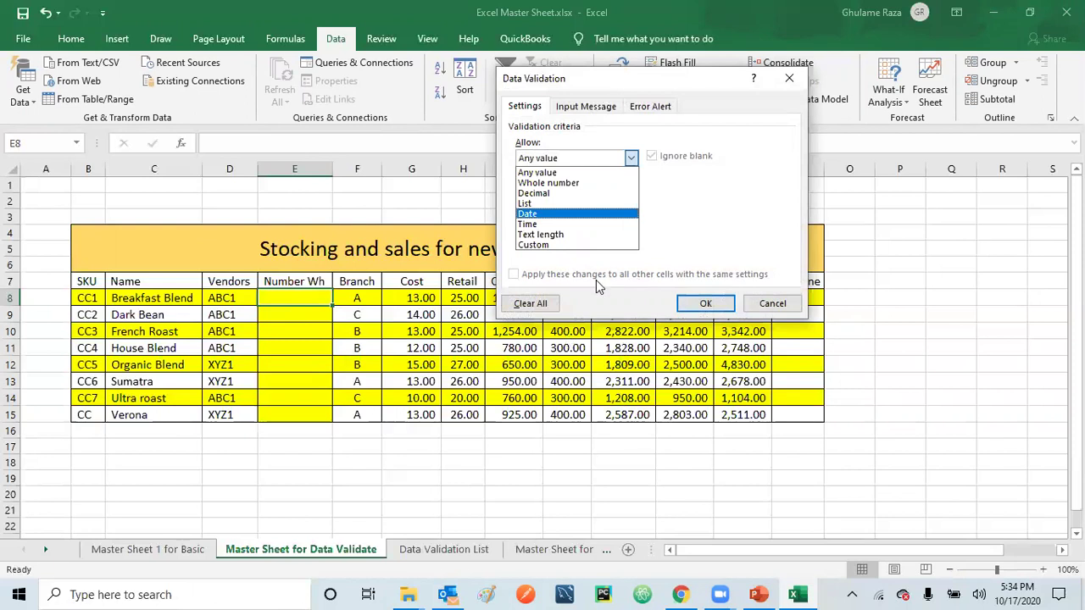
pyautogui.click(770, 303)
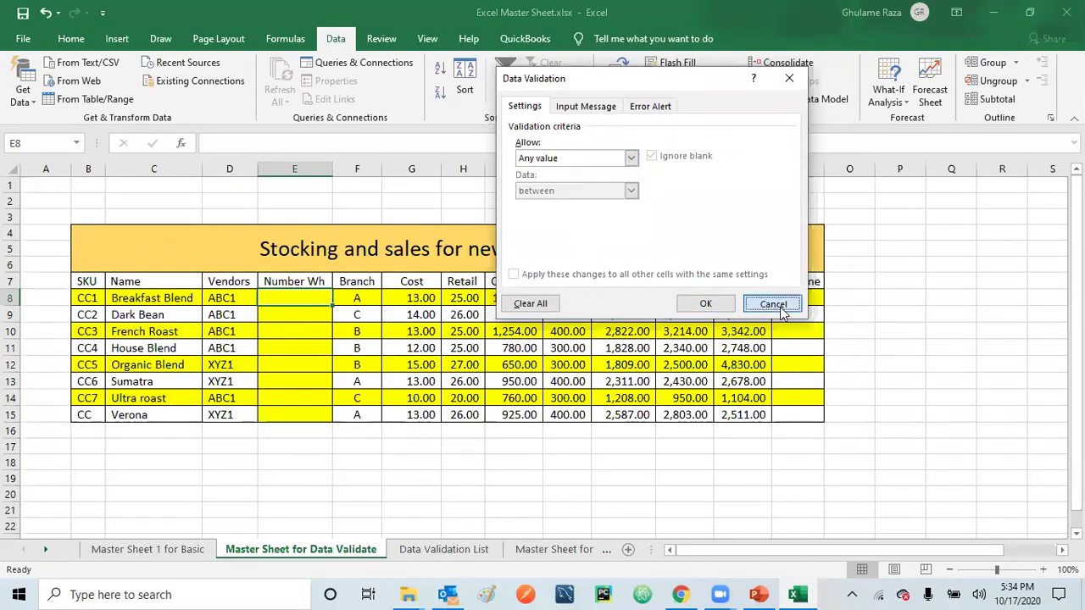
pyautogui.click(769, 303)
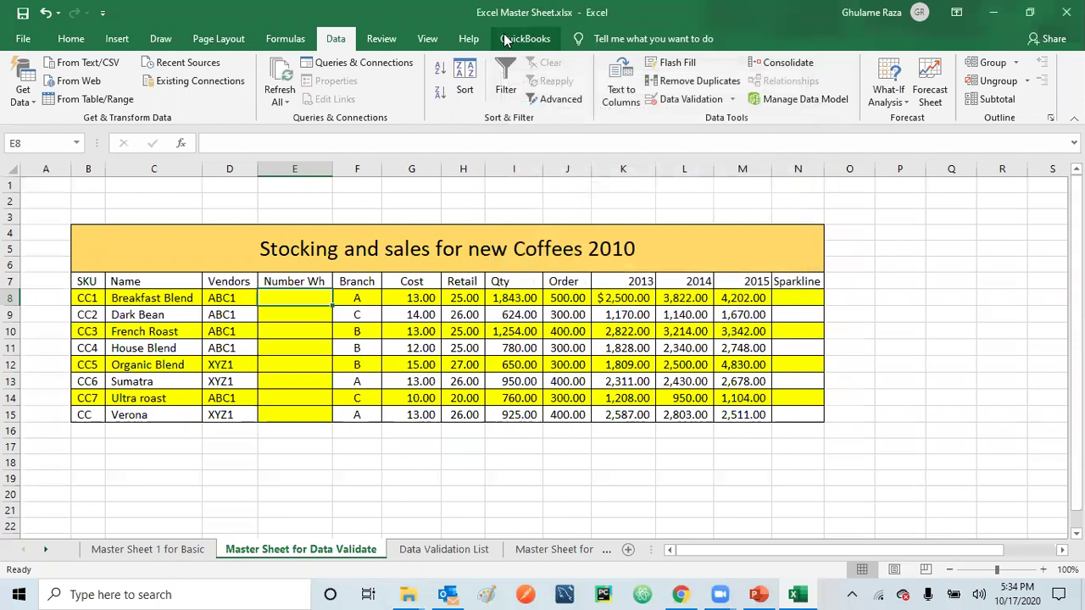